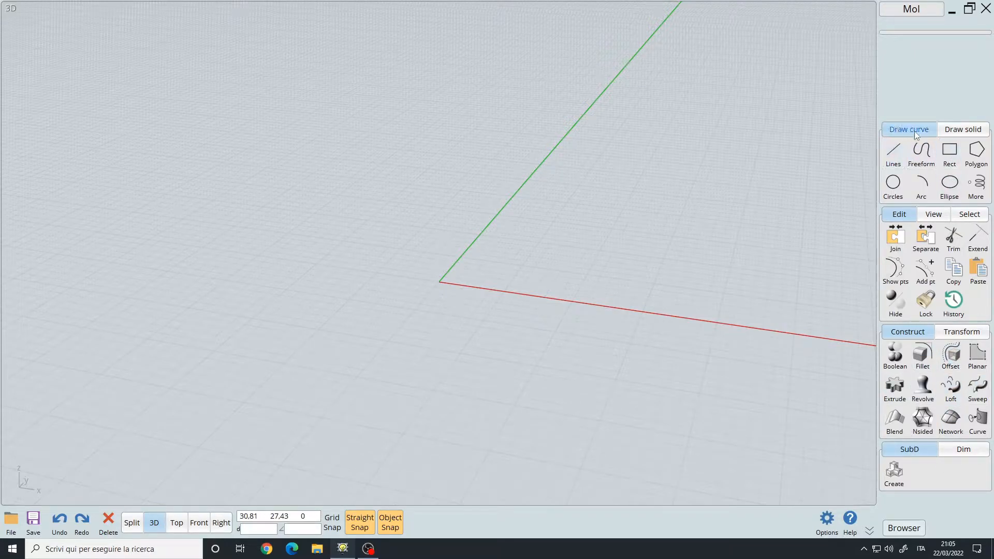
# - In the Front view, draw a horizontal straight line above the X axis, extending across both sides of the origin
pyautogui.press('F3')
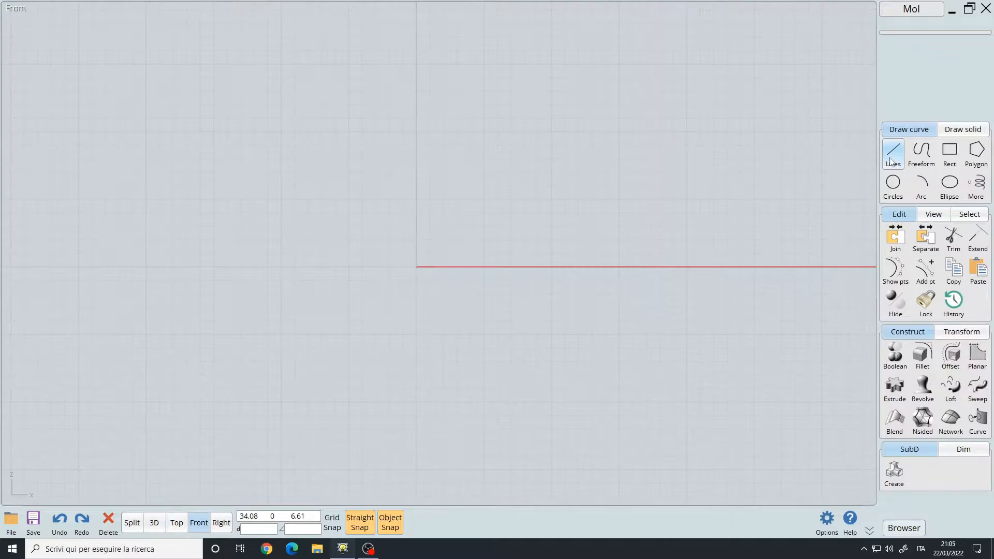
pyautogui.click(894, 155)
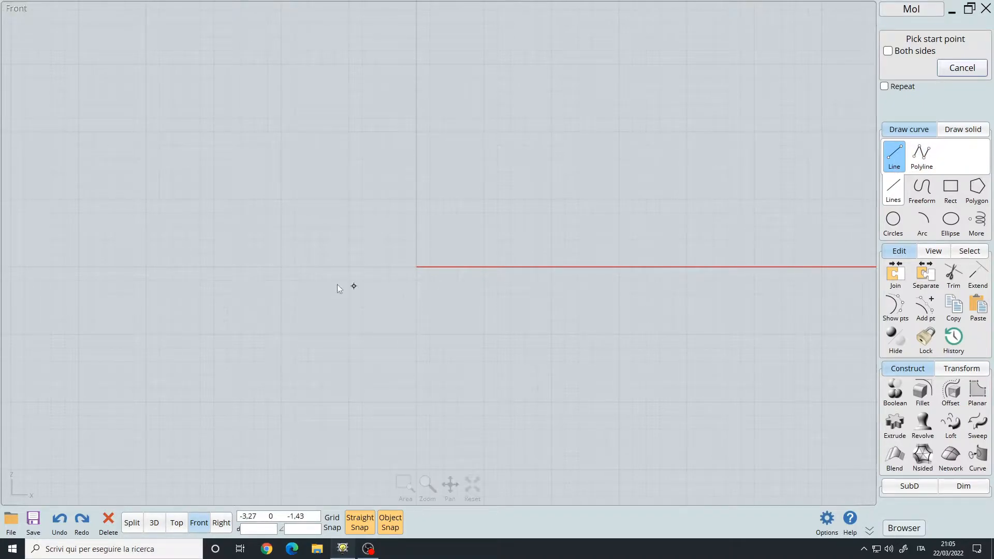
pyautogui.click(236, 197)
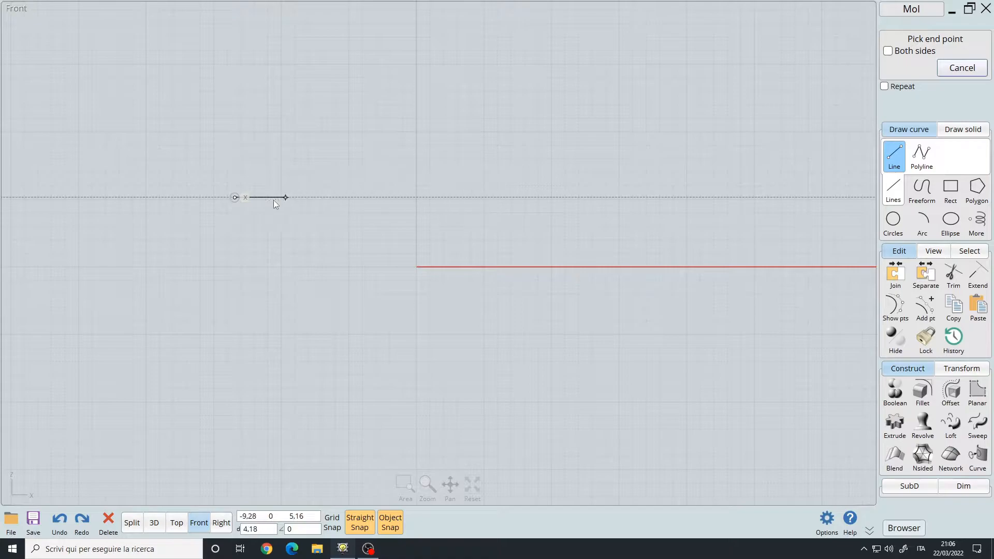
pyautogui.click(515, 200)
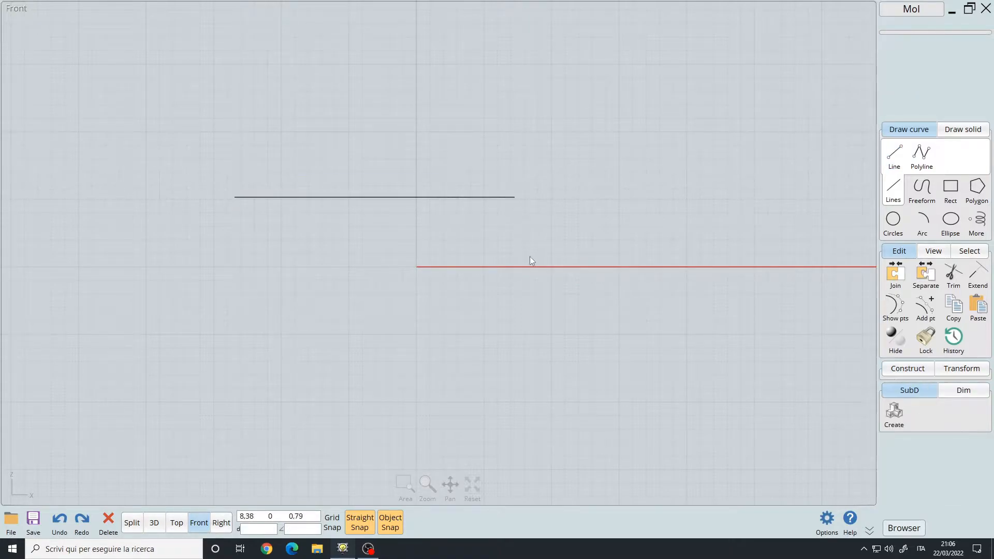
# - Draw a downward-sloping line above the first line's right end, using the Both sides option to extend it symmetrically from its midpoint
pyautogui.click(894, 154)
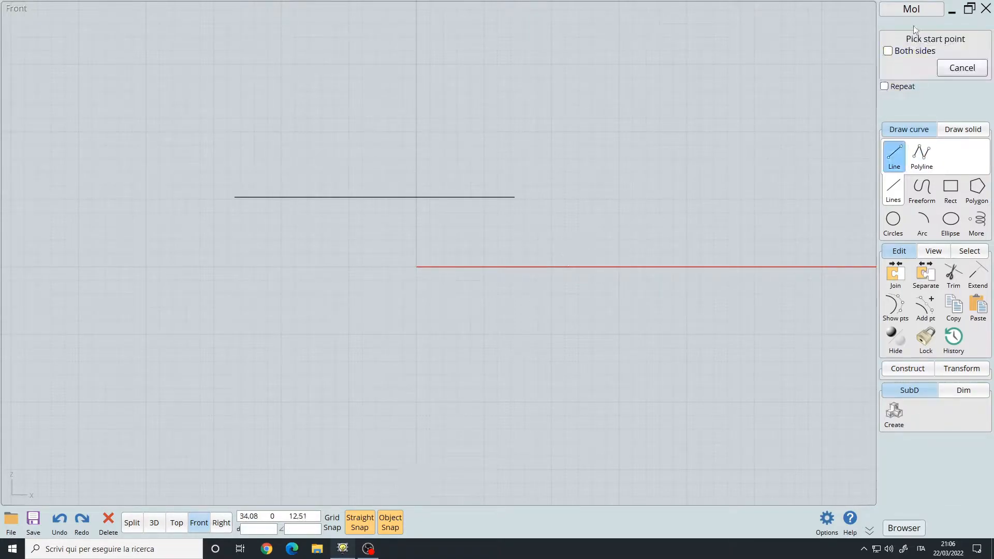
pyautogui.click(894, 52)
pyautogui.click(534, 108)
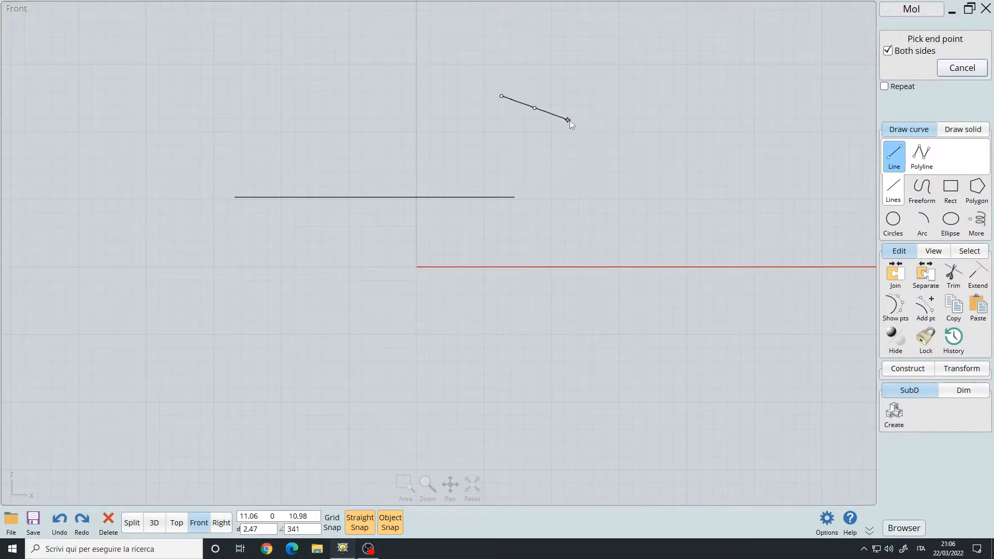
pyautogui.click(591, 132)
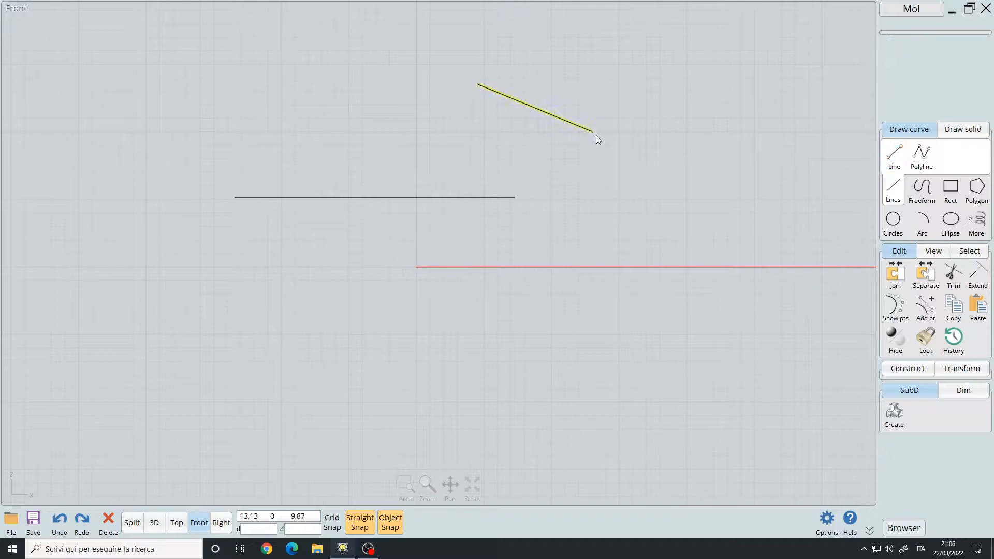
# - Draw an open zigzag polyline with multiple peaks to the right of the existing lines, finishing with folds running downward
pyautogui.click(921, 156)
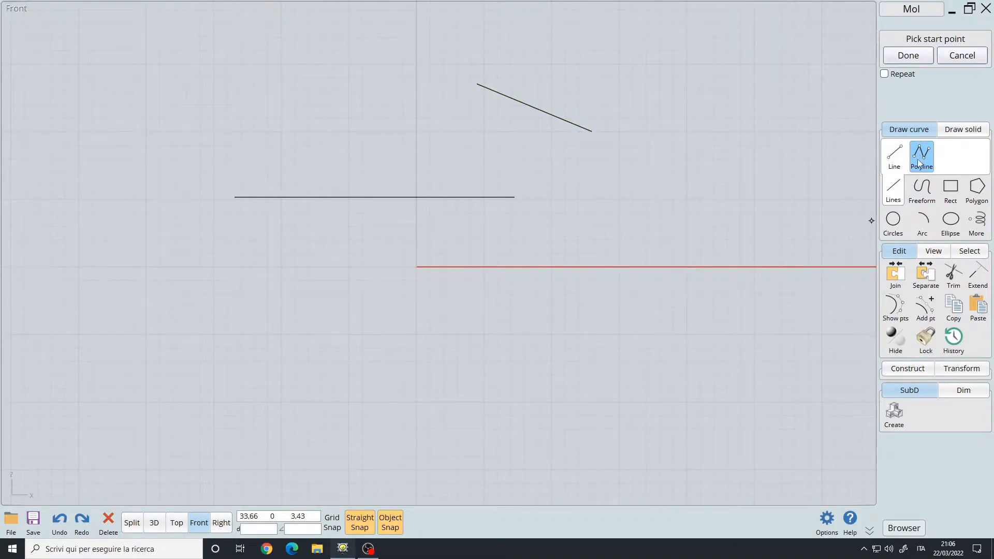
pyautogui.click(920, 370)
pyautogui.moveTo(645, 170); pyautogui.dragTo(451, 265, button='right')
pyautogui.click(451, 264)
pyautogui.click(542, 176)
pyautogui.click(647, 163)
pyautogui.click(684, 270)
pyautogui.click(732, 173)
pyautogui.click(773, 272)
pyautogui.click(812, 183)
pyautogui.click(822, 315)
pyautogui.click(735, 323)
pyautogui.click(805, 372)
pyautogui.click(709, 394)
pyautogui.rightClick(762, 415)
# - Draw a wavy freeform curve by control points in the empty area below the X axis, ending in a deep U-shaped dip
pyautogui.moveTo(629, 437); pyautogui.dragTo(509, 311, button='right')
pyautogui.click(640, 113)
pyautogui.moveTo(488, 219); pyautogui.dragTo(310, 320, button='right')
pyautogui.click(922, 196)
pyautogui.moveTo(389, 301); pyautogui.dragTo(681, 142, button='right')
pyautogui.moveTo(458, 248); pyautogui.dragTo(624, 240, button='right')
pyautogui.moveTo(417, 317); pyautogui.dragTo(451, 267, button='right')
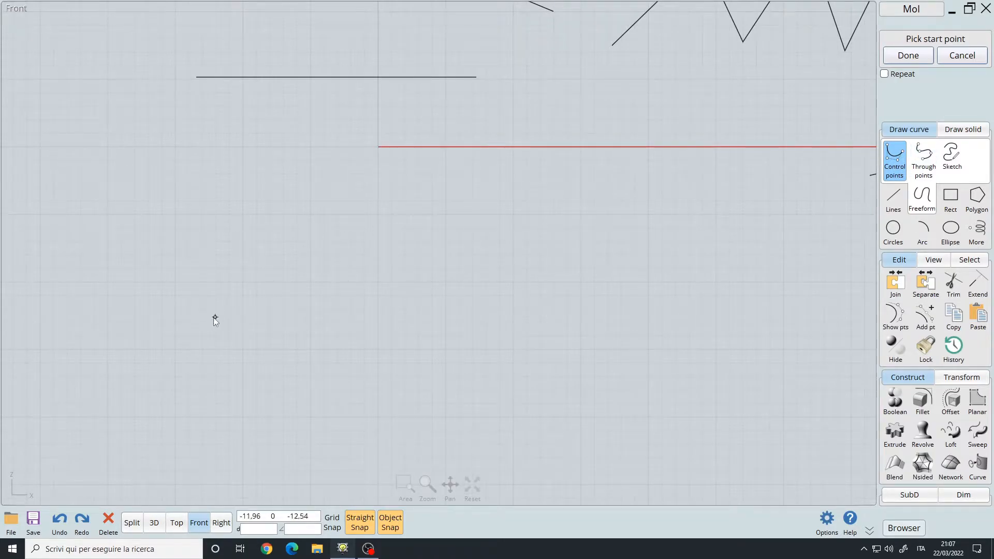
pyautogui.click(181, 343)
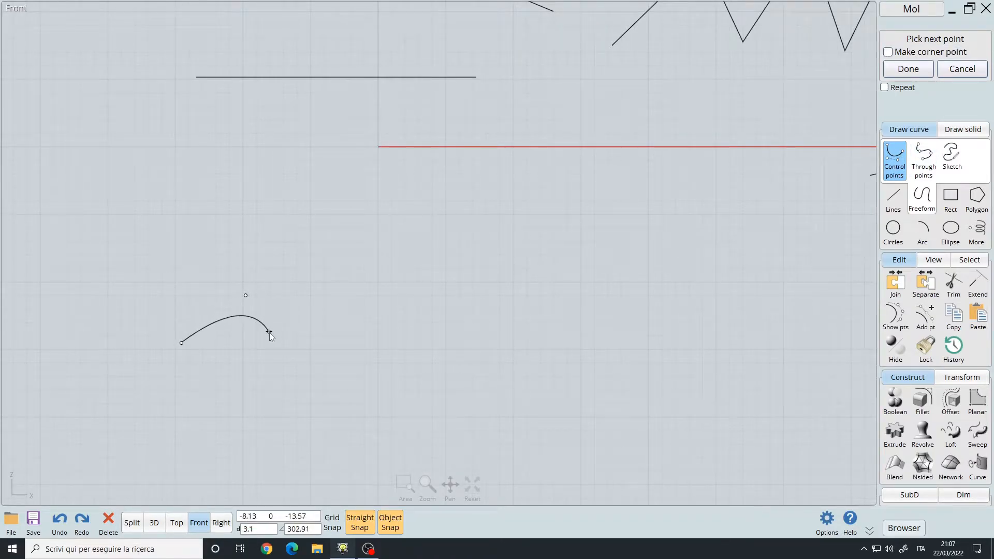
pyautogui.click(245, 296)
pyautogui.click(269, 351)
pyautogui.click(298, 284)
pyautogui.click(332, 337)
pyautogui.click(404, 287)
pyautogui.click(426, 240)
pyautogui.click(490, 286)
pyautogui.click(451, 368)
pyautogui.click(530, 380)
pyautogui.click(568, 288)
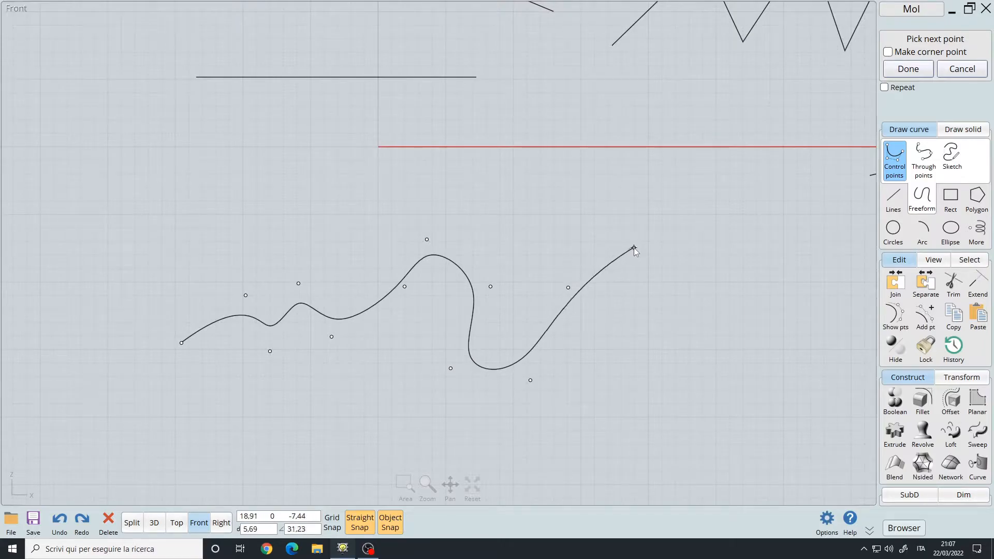
pyautogui.rightClick(635, 250)
# - Show the wavy curve's control points and move the control point of its small second hump upward, then deselect the curve
pyautogui.scroll(3, 399, 363)
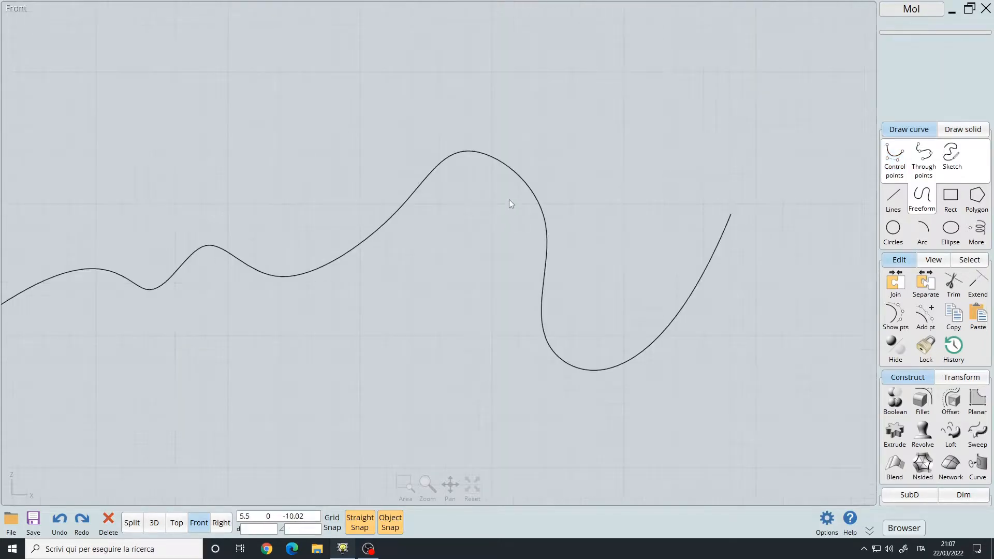
pyautogui.click(525, 184)
pyautogui.scroll(-3, 460, 249)
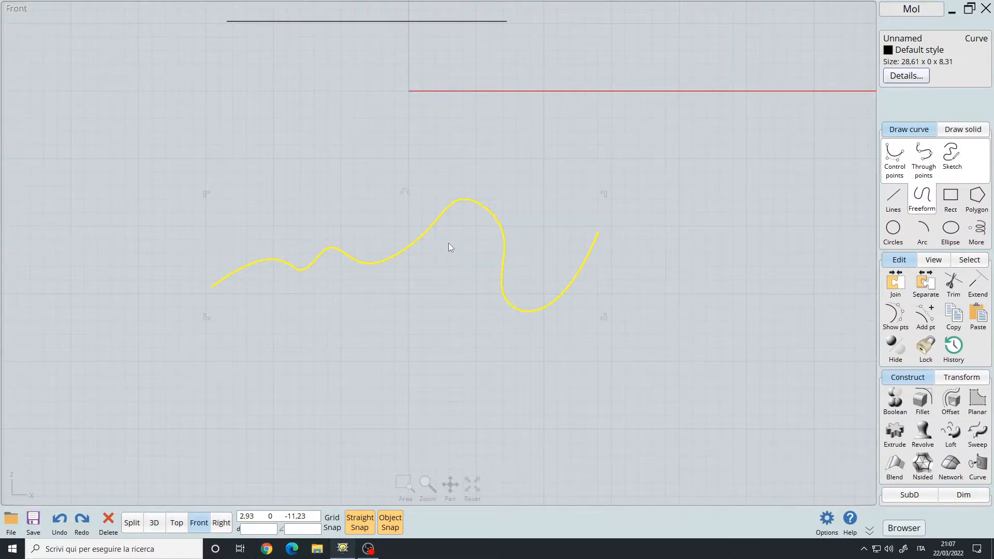
pyautogui.press('F10')
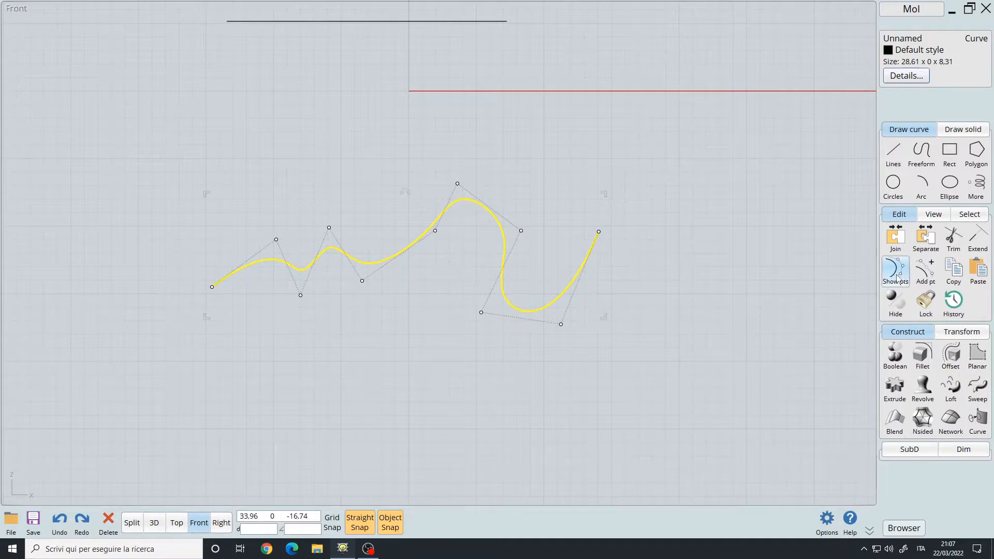
pyautogui.moveTo(309, 207); pyautogui.dragTo(329, 192)
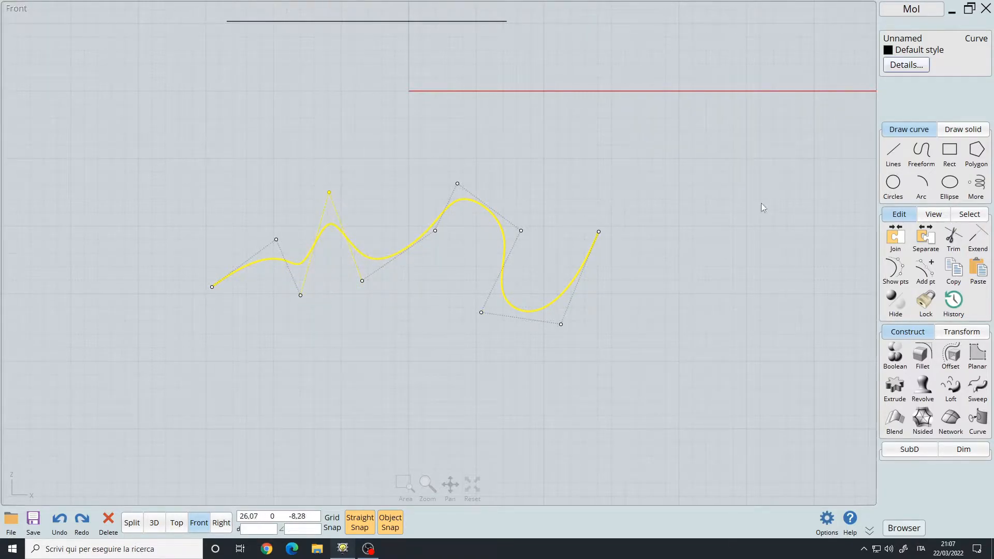
pyautogui.press('Escape')
pyautogui.press('Escape')
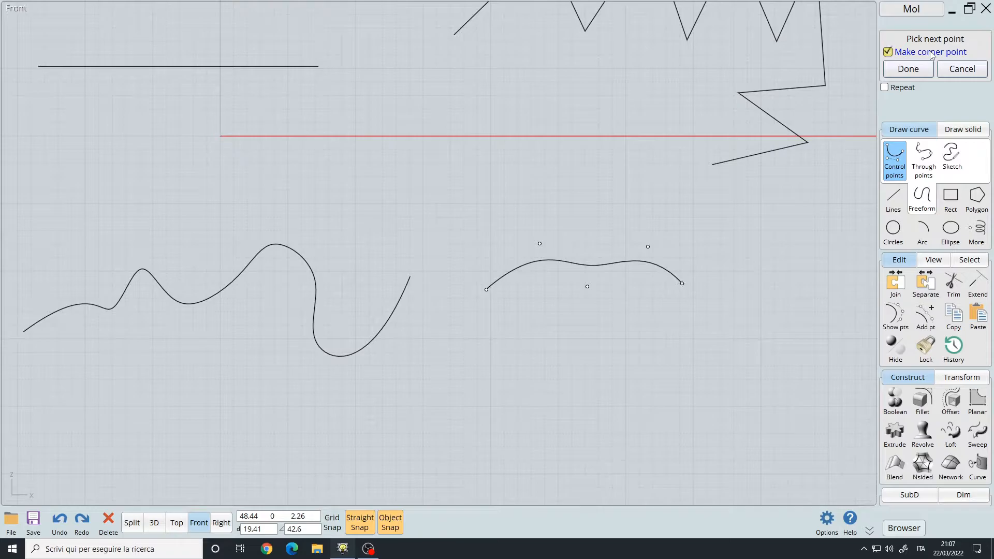
# - Finish the second control-point curve with a sharp corner point near its right end, followed by a rounded downward bend
pyautogui.click(717, 233)
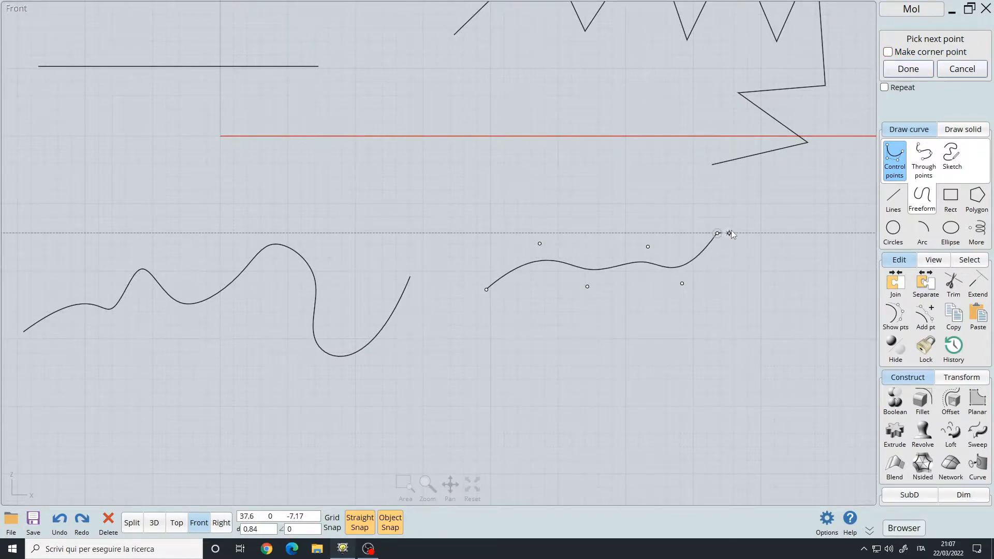
pyautogui.click(766, 233)
pyautogui.click(762, 275)
pyautogui.rightClick(734, 306)
pyautogui.moveTo(729, 267); pyautogui.dragTo(630, 290, button='right')
pyautogui.scroll(5, 629, 289)
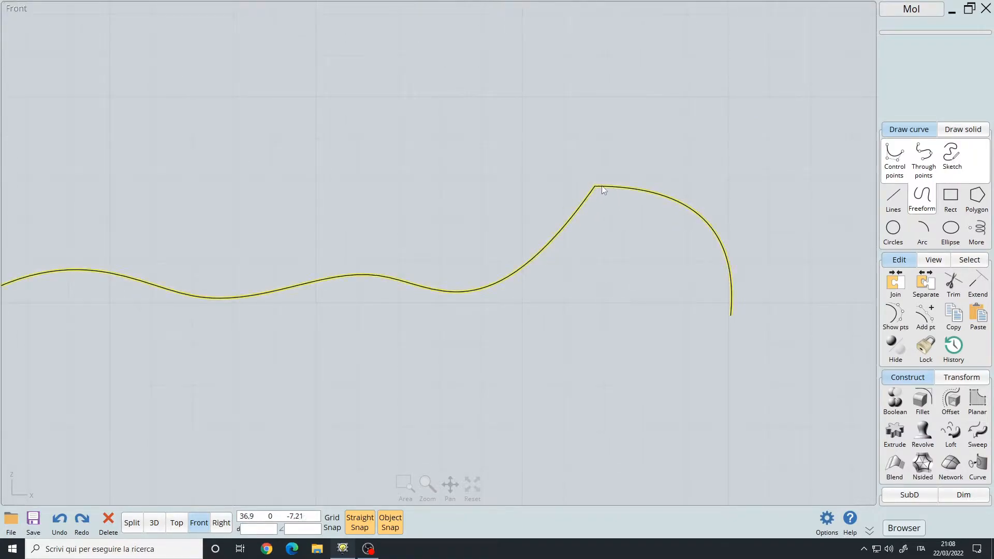
pyautogui.scroll(-5, 627, 228)
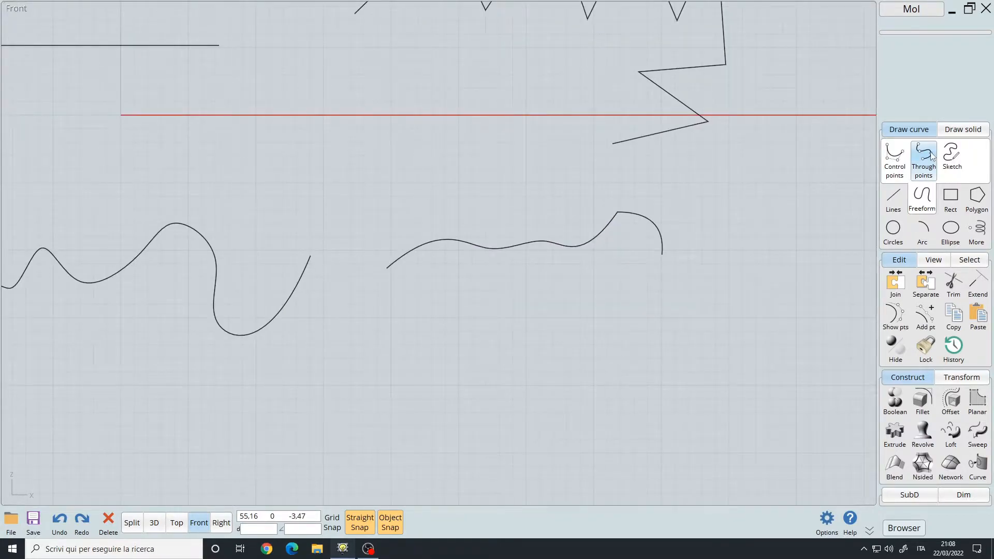
# - Draw a wavy freeform curve through picked points below the corner-point curve, curling downward in an S-shaped tail at its right end
pyautogui.click(930, 156)
pyautogui.moveTo(496, 340); pyautogui.dragTo(562, 228, button='middle')
pyautogui.click(421, 278)
pyautogui.click(481, 241)
pyautogui.click(532, 262)
pyautogui.click(570, 229)
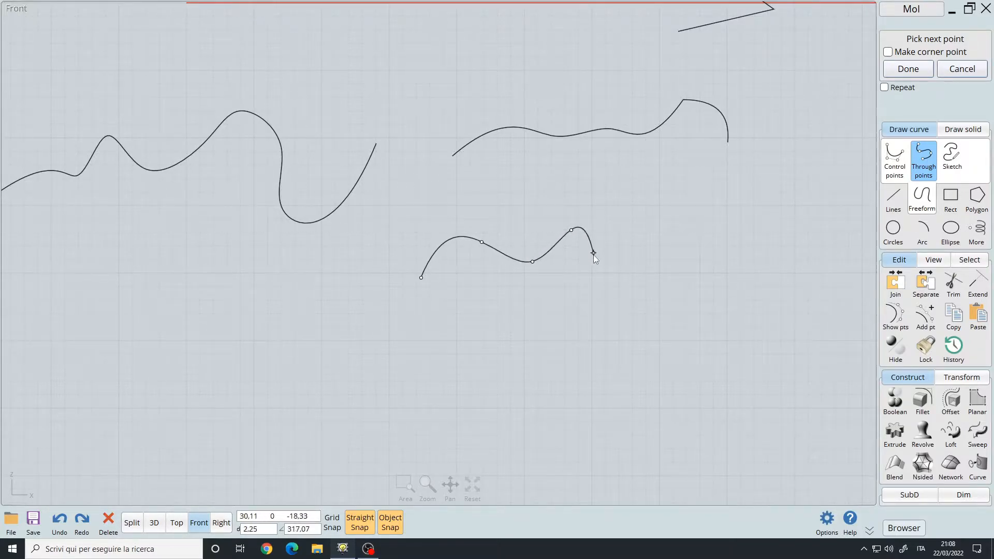
pyautogui.click(616, 272)
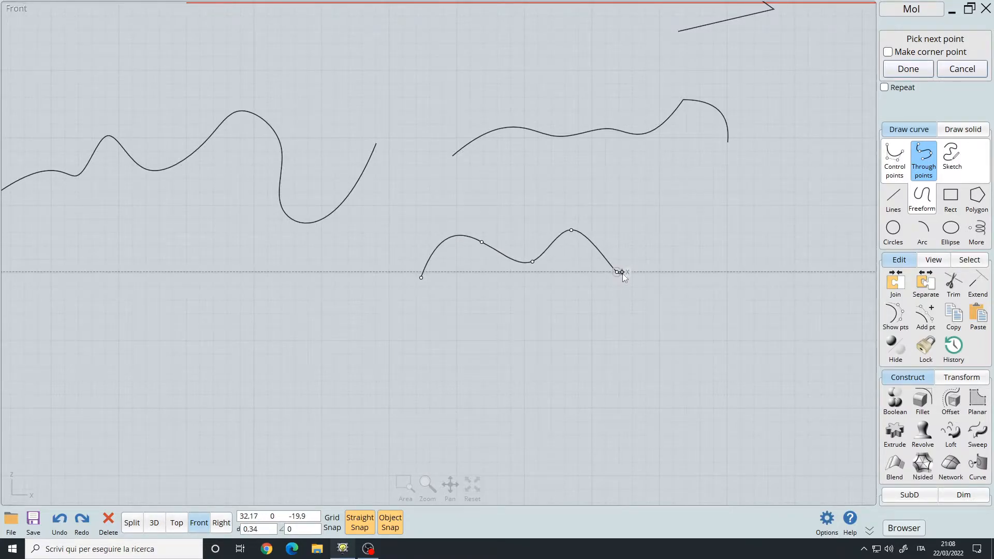
pyautogui.click(671, 248)
pyautogui.click(687, 214)
pyautogui.click(740, 236)
pyautogui.click(717, 274)
pyautogui.click(745, 300)
pyautogui.click(726, 329)
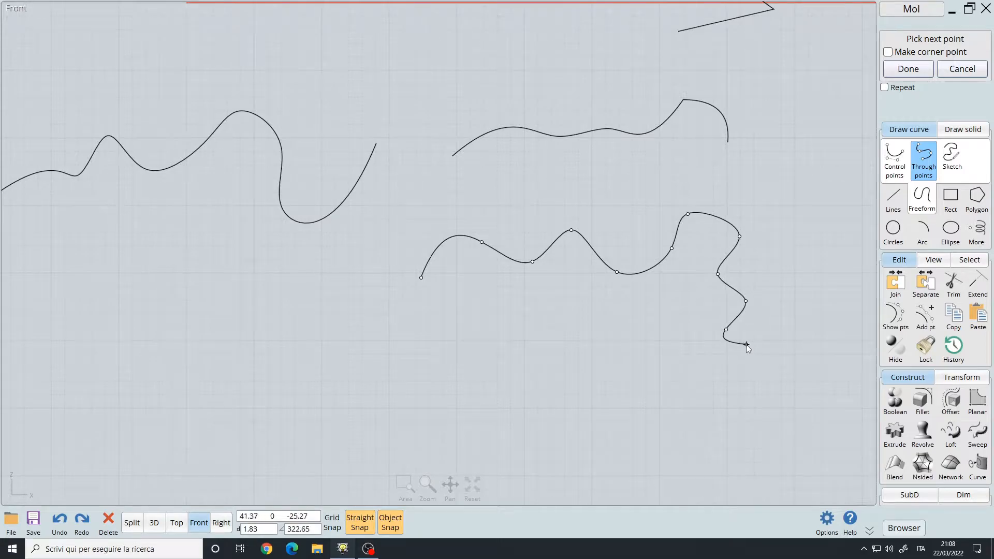
pyautogui.click(746, 362)
pyautogui.click(721, 384)
# - Sketch a freehand curve running from left to right across the drawing area with the Sketch tool
pyautogui.click(957, 156)
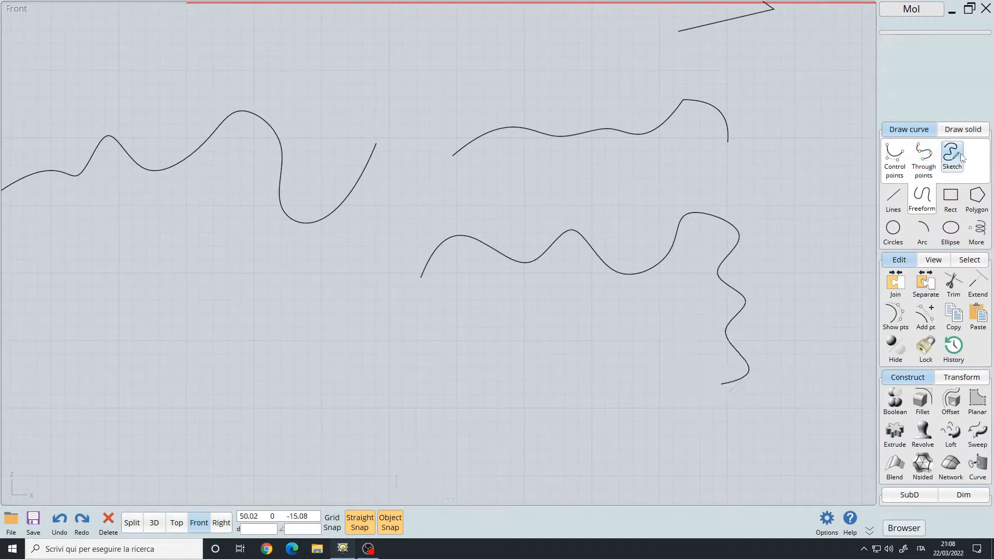
pyautogui.click(960, 156)
pyautogui.moveTo(216, 305); pyautogui.dragTo(402, 268, button='middle')
pyautogui.moveTo(356, 355)
pyautogui.mouseDown()
pyautogui.moveTo(349, 303)
pyautogui.moveTo(438, 281)
pyautogui.moveTo(614, 352)
pyautogui.moveTo(636, 269)
pyautogui.moveTo(686, 437)
pyautogui.moveTo(779, 306)
pyautogui.moveTo(817, 318)
pyautogui.mouseUp()
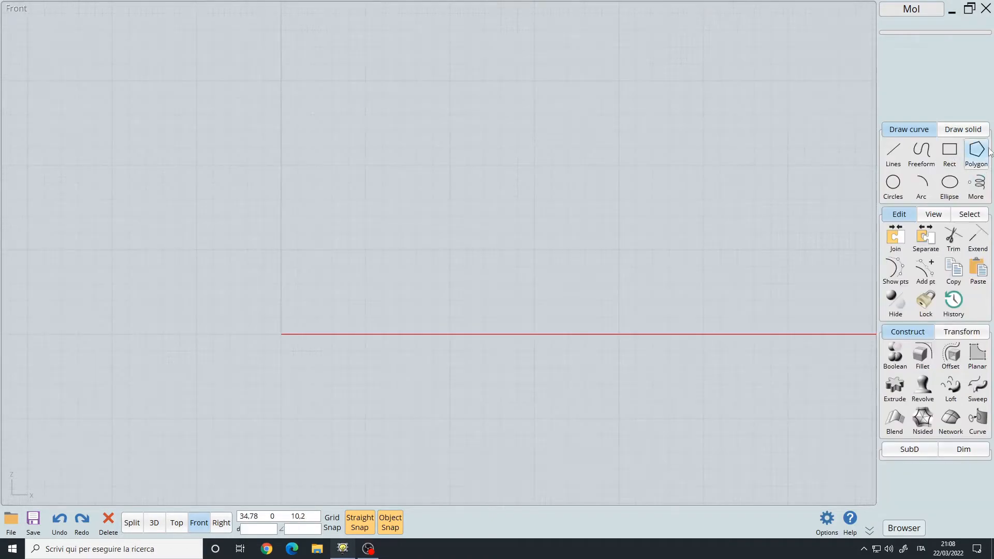
# - Draw a square from its center at the origin, about 13.3 units per side
pyautogui.click(951, 154)
pyautogui.scroll(-2, 544, 233)
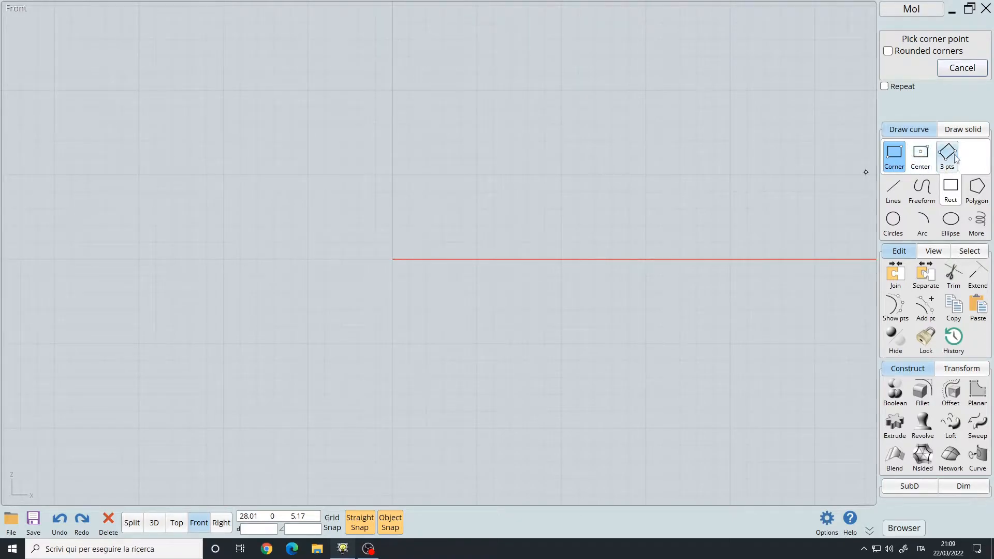
pyautogui.click(922, 161)
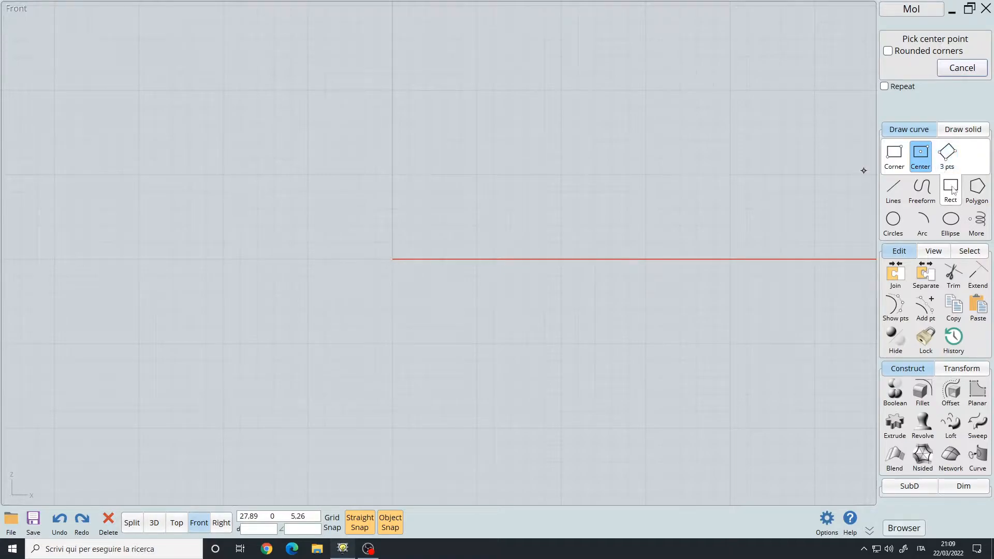
pyautogui.click(393, 259)
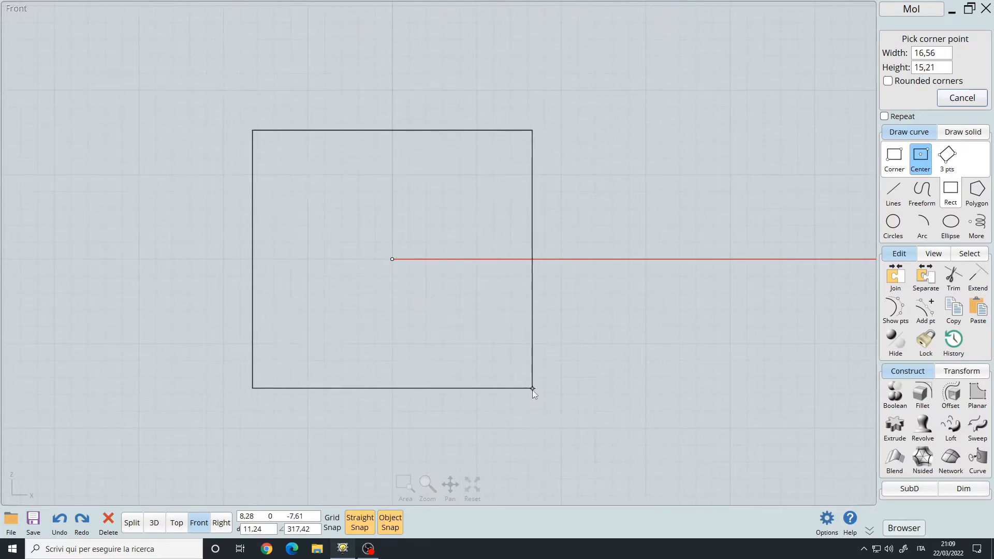
pyautogui.click(504, 371)
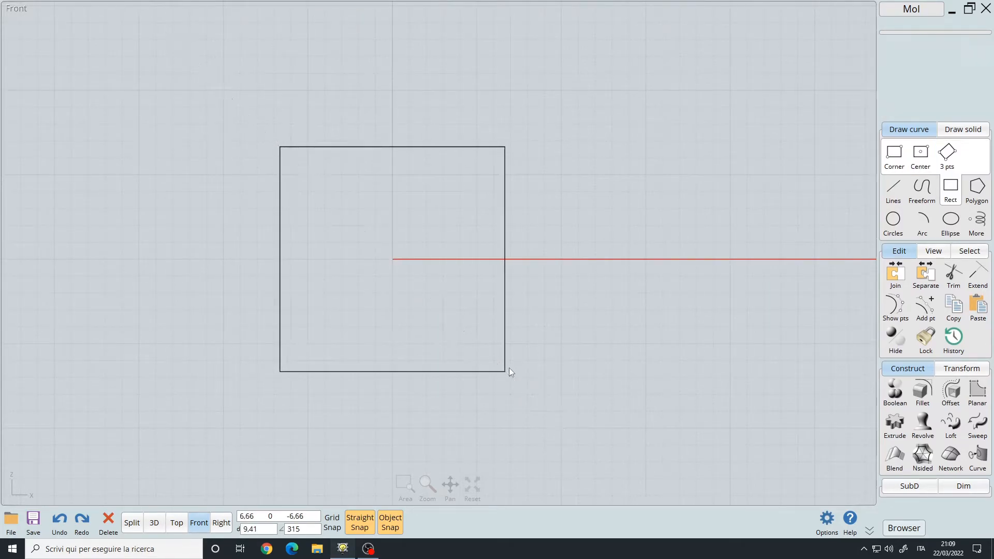
# - Lay out a tall, narrow rectangle from its center to the right of the square, with the Rounded corners option on
pyautogui.press('Return')
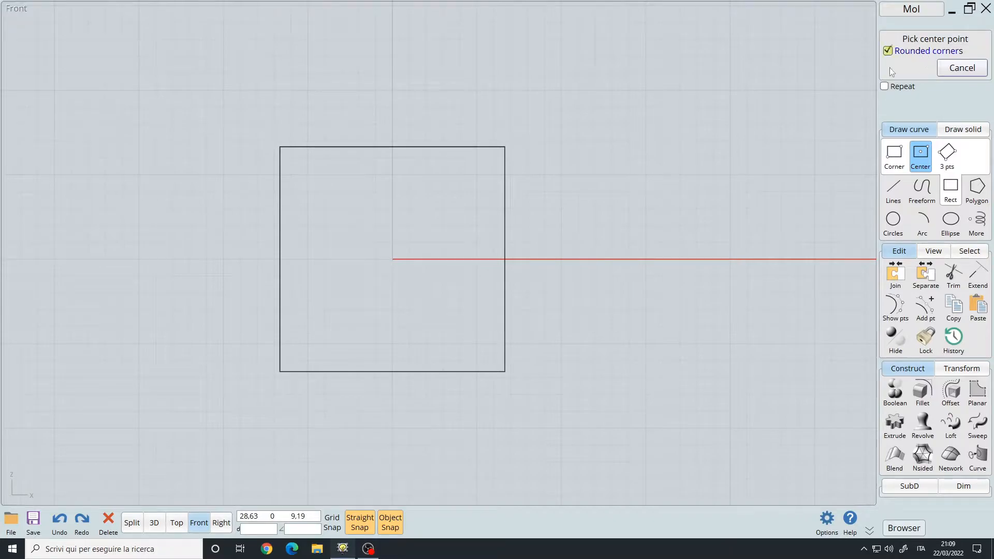
pyautogui.click(623, 157)
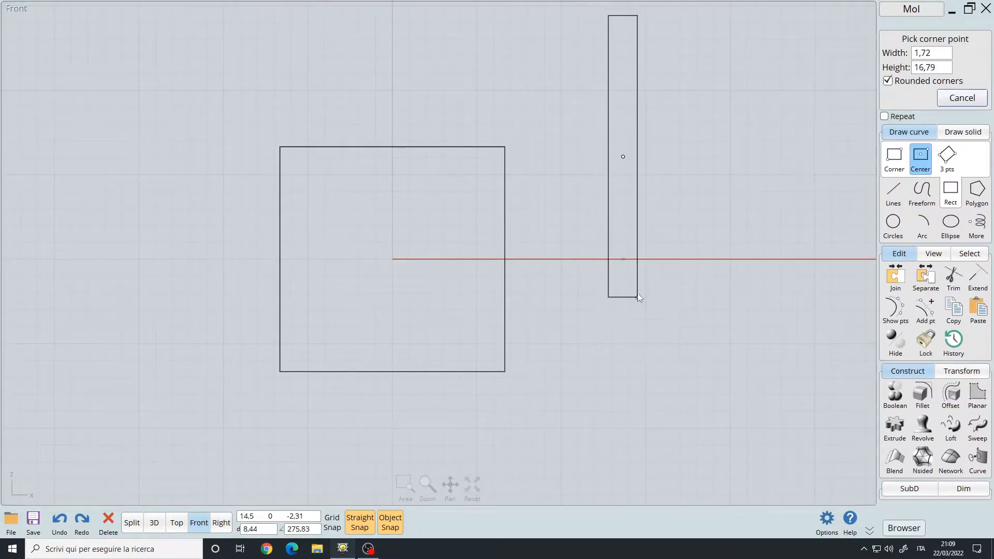
pyautogui.moveTo(647, 279); pyautogui.dragTo(535, 349, button='right')
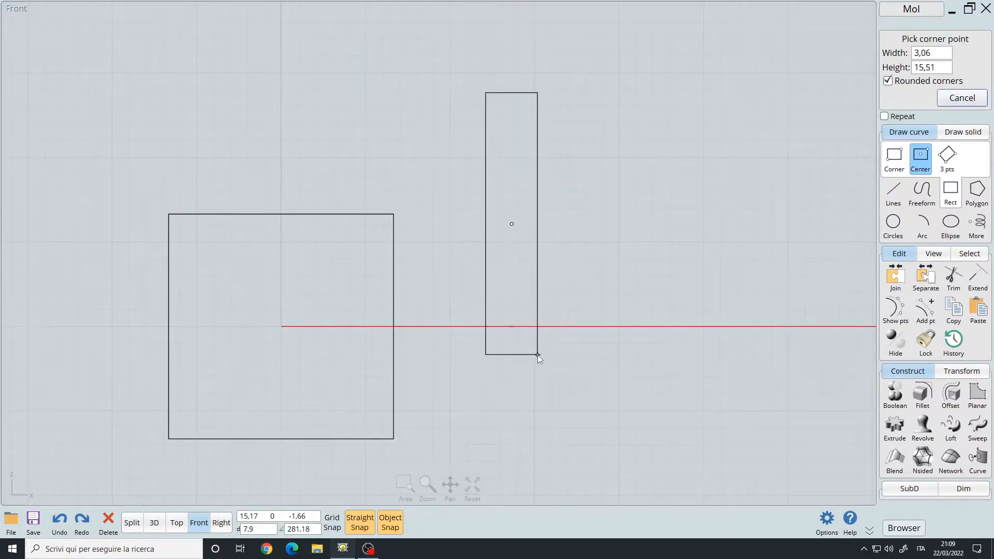
pyautogui.click(535, 349)
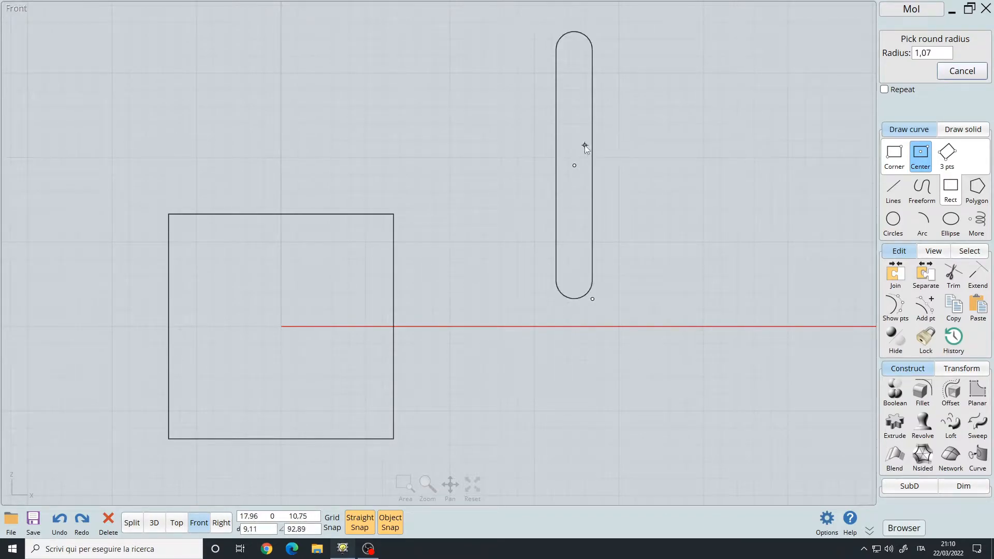
# - Set the narrow rectangle's corner radius to 0,02 and inspect one of its rounded corners up close
pyautogui.click(929, 49)
pyautogui.click(929, 50)
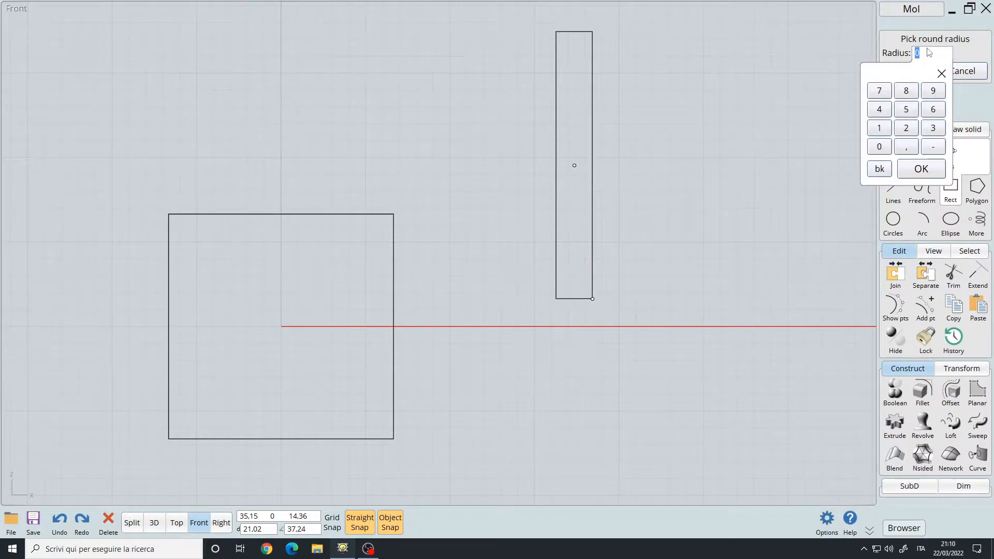
pyautogui.click(906, 147)
pyautogui.click(880, 147)
pyautogui.click(907, 128)
pyautogui.click(933, 168)
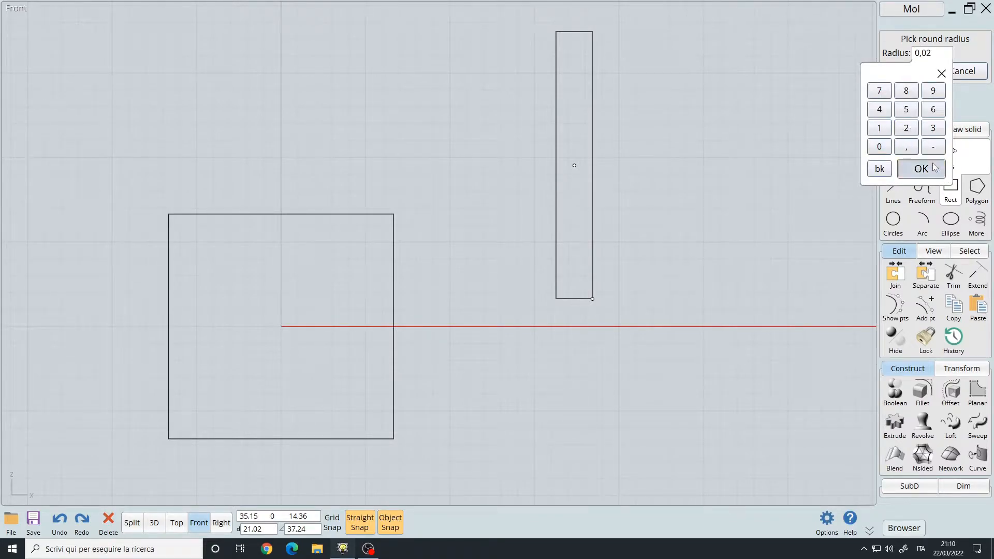
pyautogui.scroll(5, 523, 214)
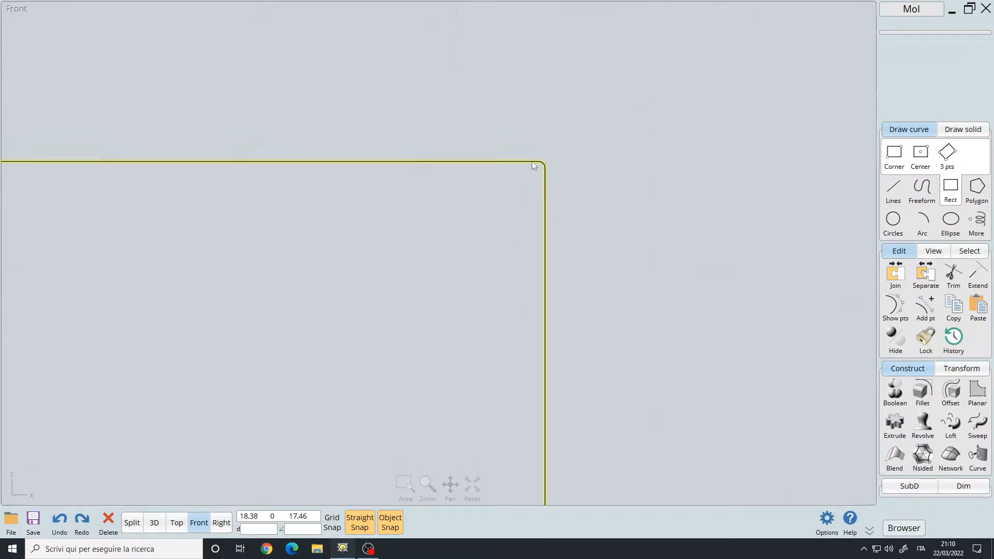
# - Clear the drawn rectangles from the Front view
pyautogui.scroll(-10, 523, 193)
pyautogui.moveTo(522, 299); pyautogui.dragTo(542, 209, button='middle')
pyautogui.moveTo(581, 325); pyautogui.dragTo(523, 252)
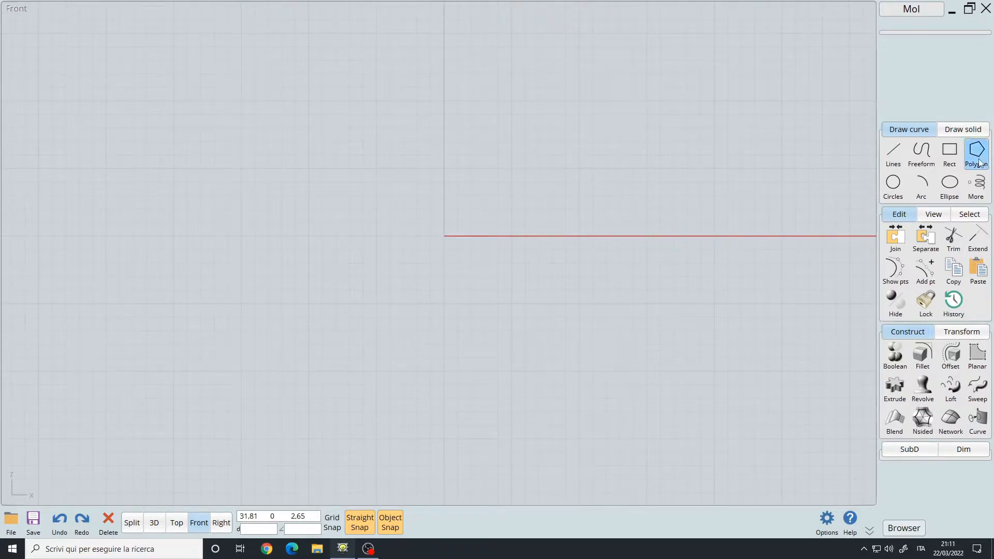
# - Draw an eight-sided polygon from its center at the origin with the Circumscribed option on and flat sides facing up and down
pyautogui.click(976, 154)
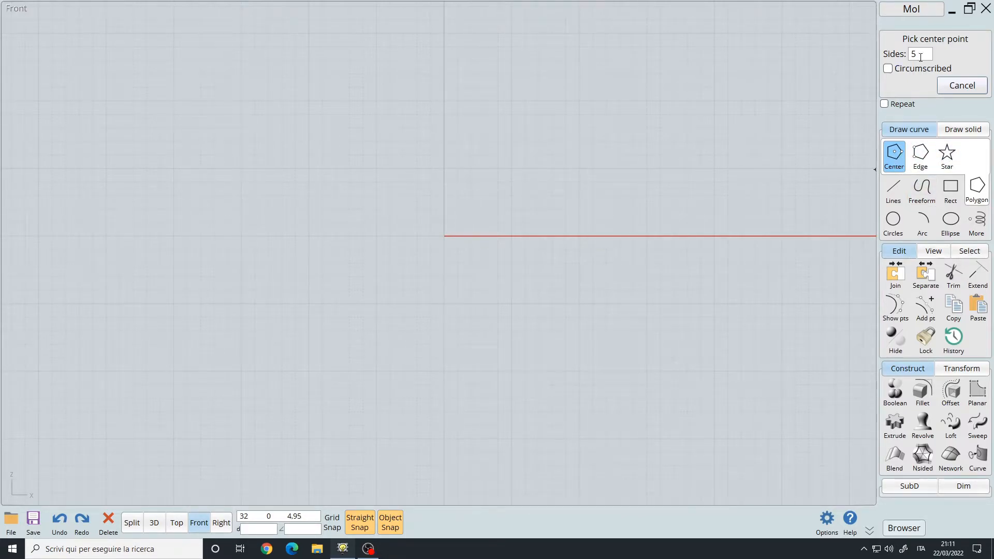
pyautogui.click(443, 236)
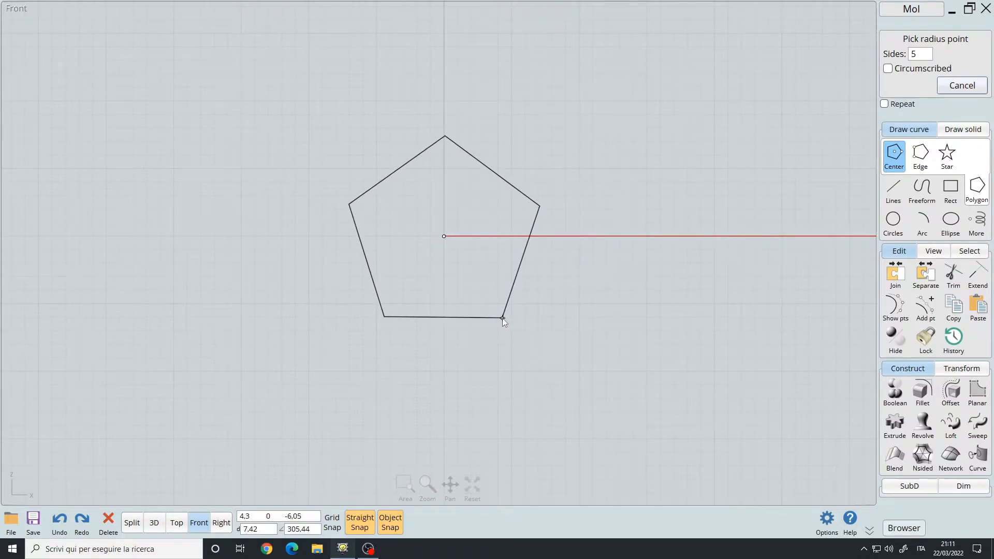
pyautogui.click(925, 54)
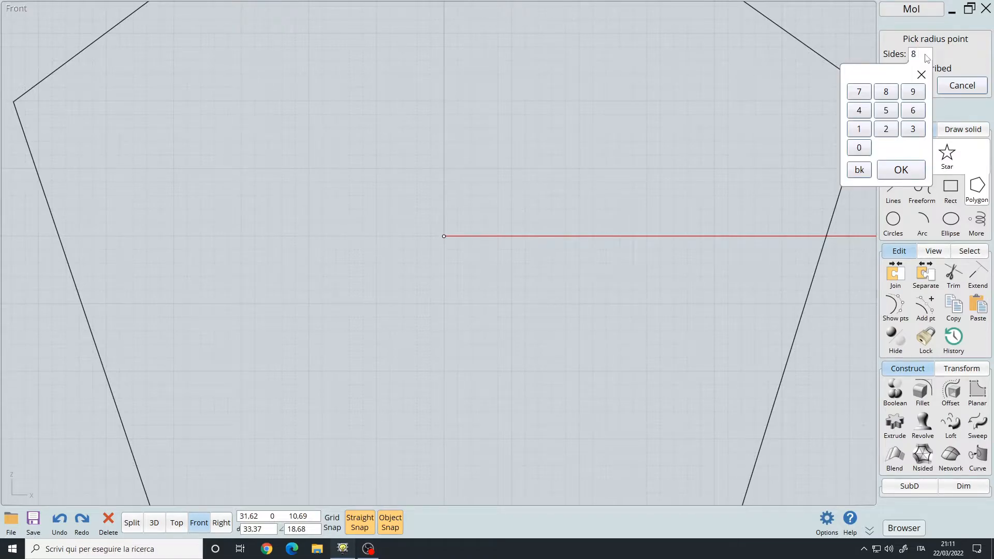
pyautogui.press('Return')
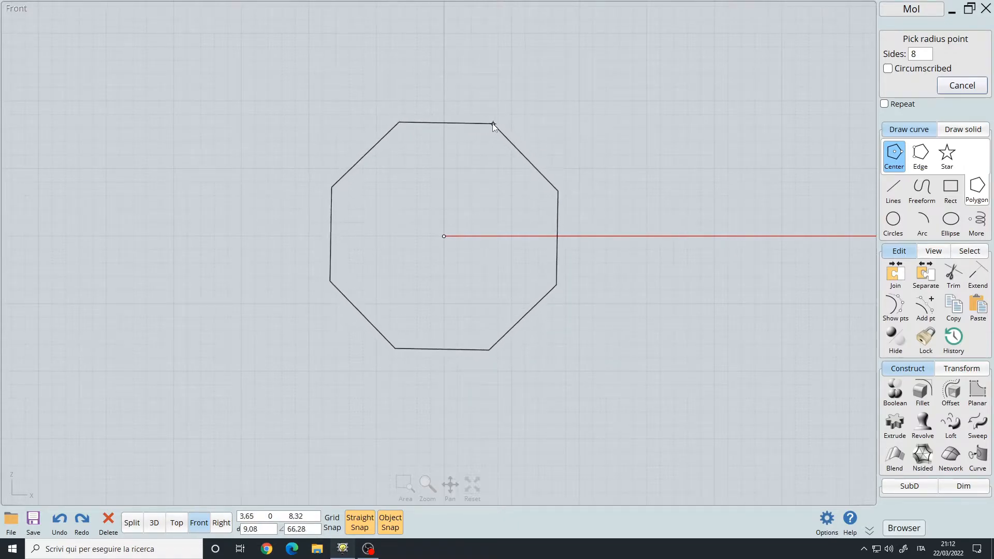
pyautogui.click(896, 68)
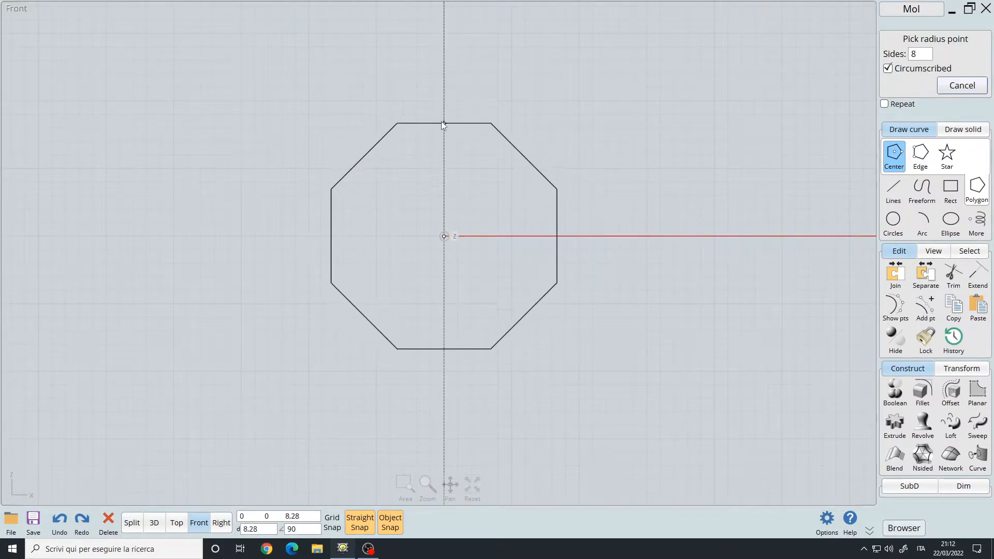
pyautogui.click(443, 145)
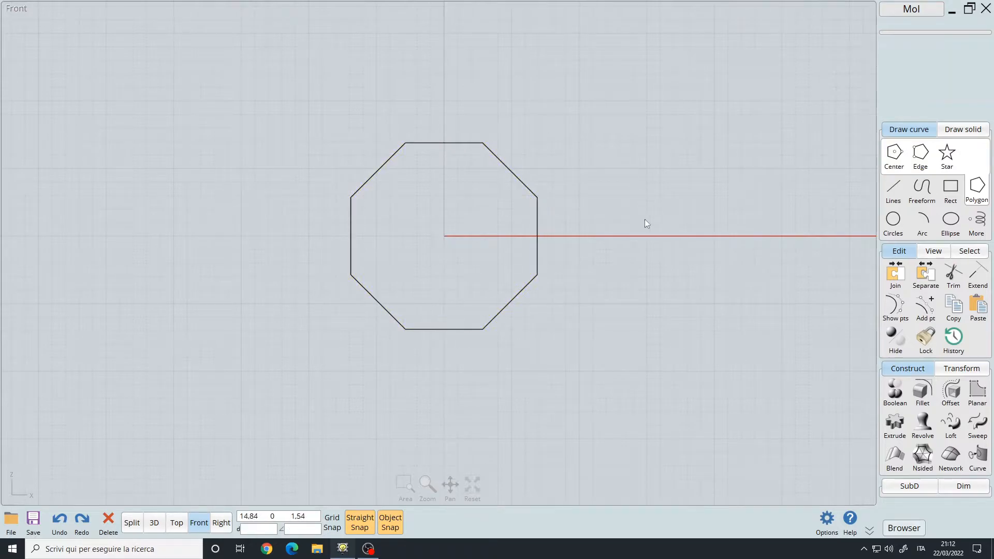
# - Draw a five-sided polygon by its edge to the right of the octagon, with the defining edge horizontal along the top
pyautogui.moveTo(645, 225); pyautogui.dragTo(400, 215, button='right')
pyautogui.click(920, 153)
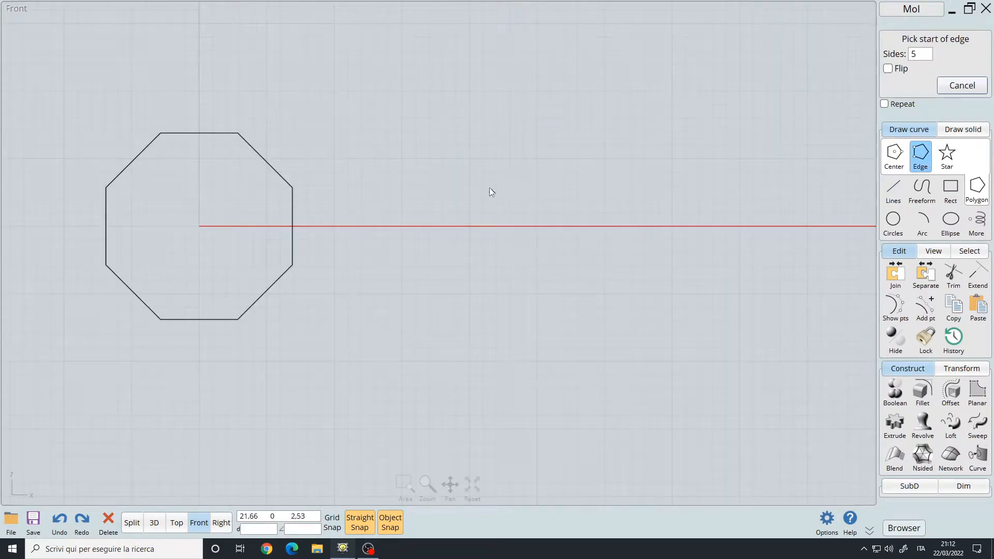
pyautogui.click(497, 128)
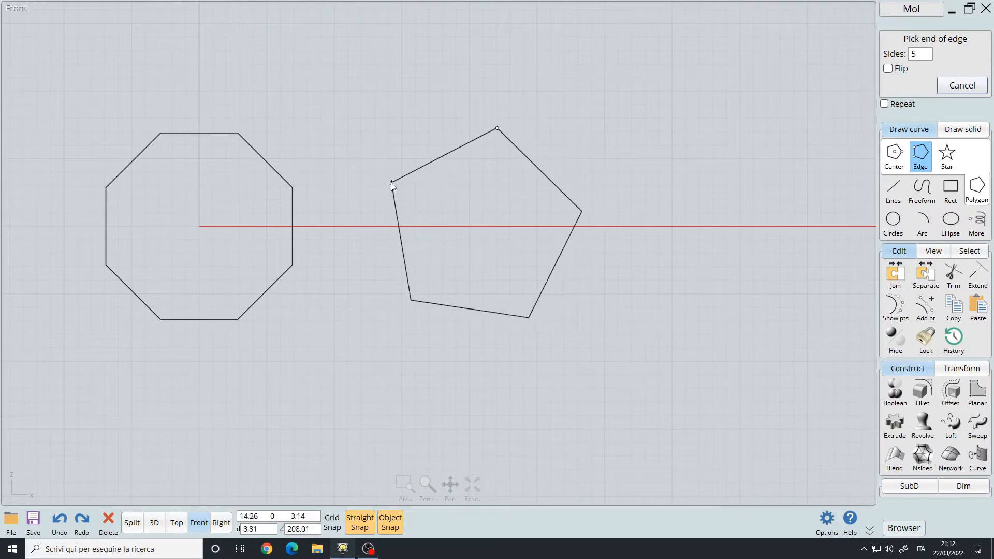
pyautogui.click(384, 130)
# - Start a five-pointed star with the Auto style, centered to the right of the pentagon
pyautogui.click(946, 156)
pyautogui.moveTo(664, 194); pyautogui.dragTo(481, 217, button='right')
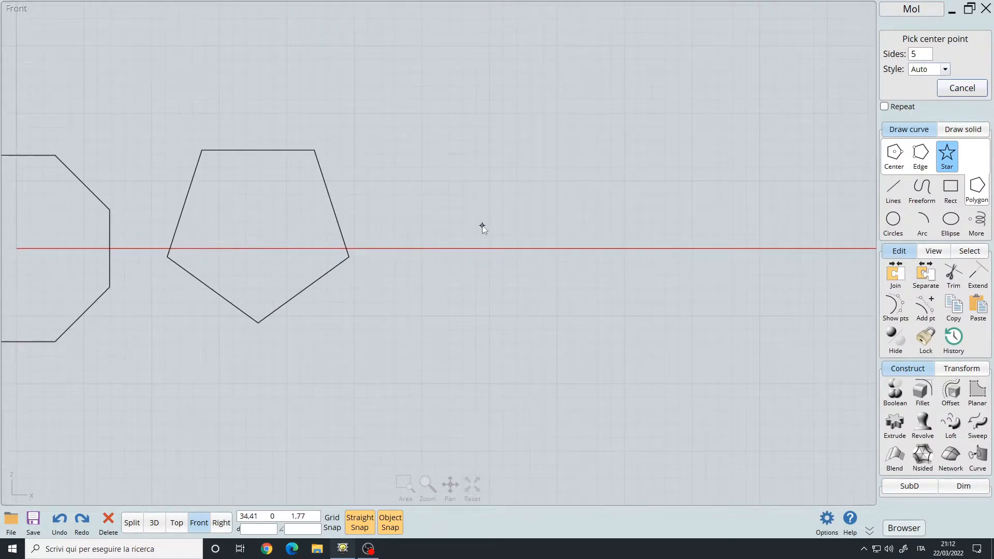
pyautogui.click(519, 202)
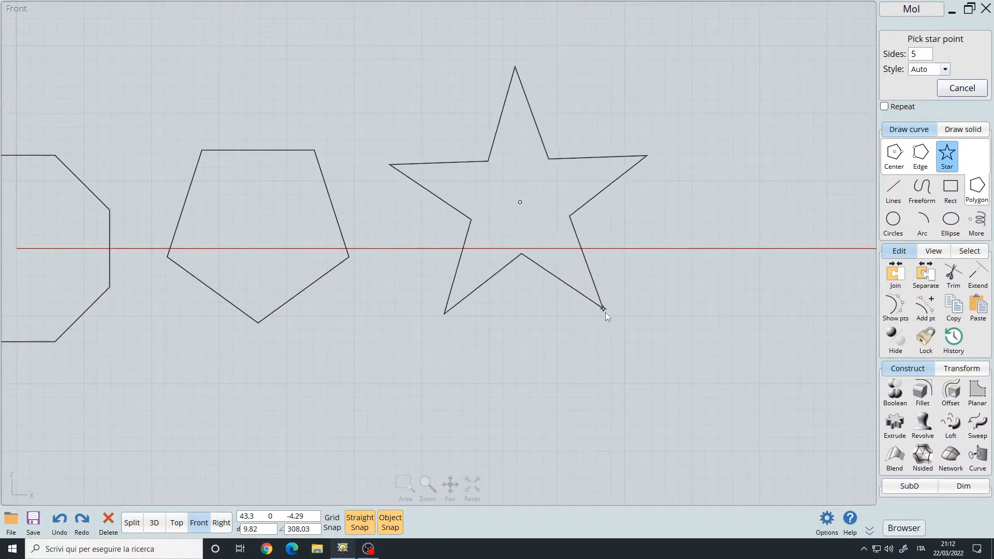
# - Try the star with 12 sides and with 6 sides
pyautogui.click(925, 56)
pyautogui.write('12')
pyautogui.press('Return')
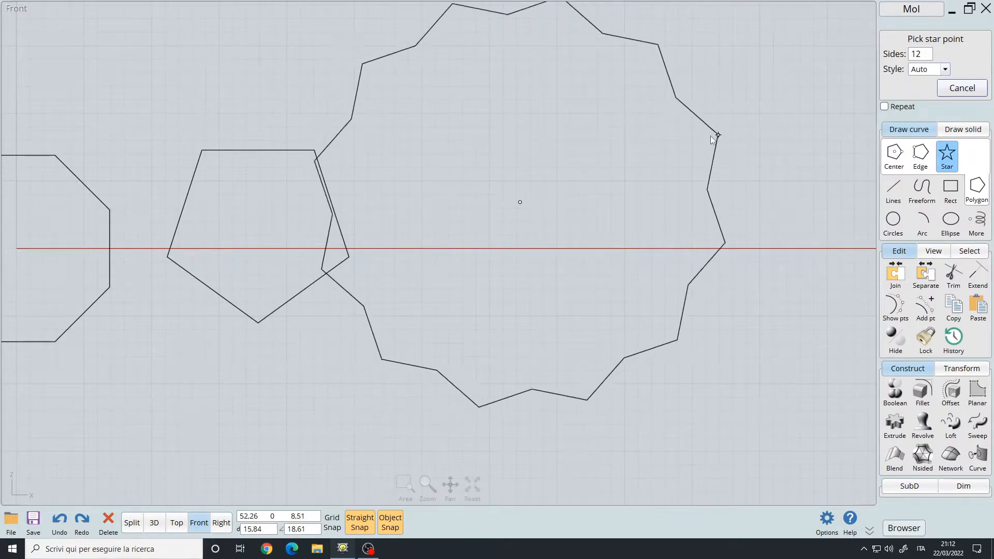
pyautogui.click(925, 53)
pyautogui.write('6')
pyautogui.press('Return')
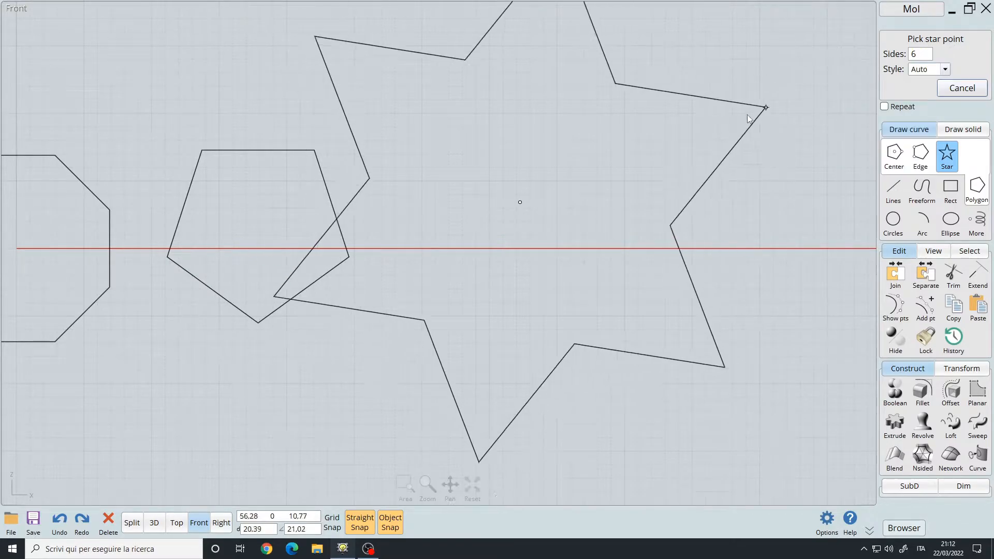
# - Set the star's sides to 3 and place its tip about 9.65 units straight above the center
pyautogui.click(922, 54)
pyautogui.write('3')
pyautogui.press('Return')
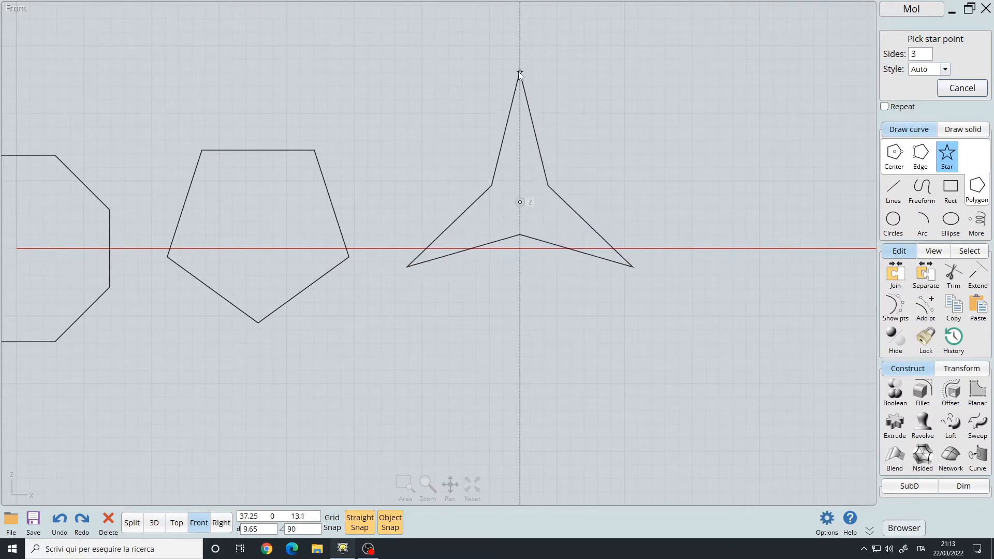
pyautogui.click(519, 71)
# - Delete the octagon, pentagon and star, and draw a circle centered at the origin with a radius of about 11 units
pyautogui.moveTo(203, 99); pyautogui.dragTo(681, 327)
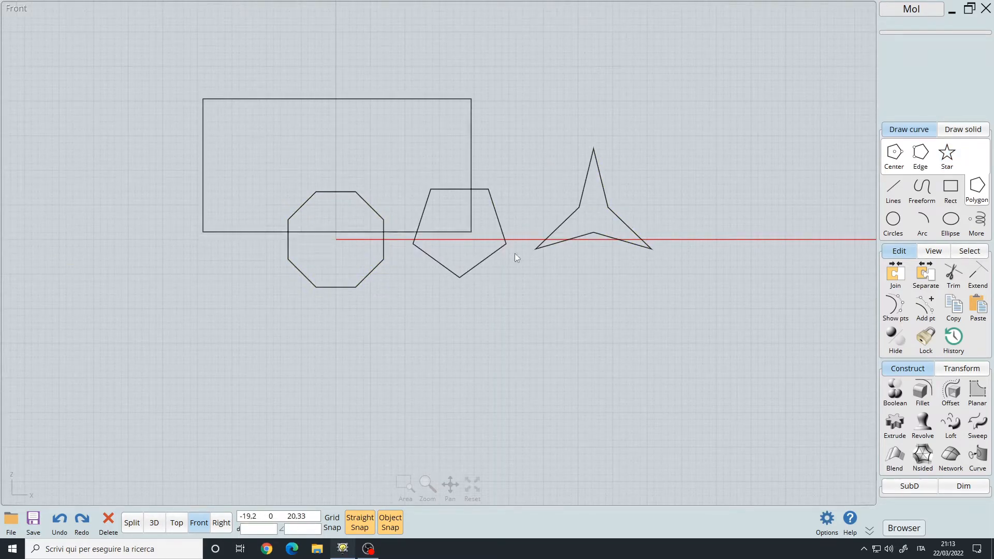
pyautogui.press('Delete')
pyautogui.click(893, 186)
pyautogui.moveTo(468, 267); pyautogui.dragTo(571, 240, button='middle')
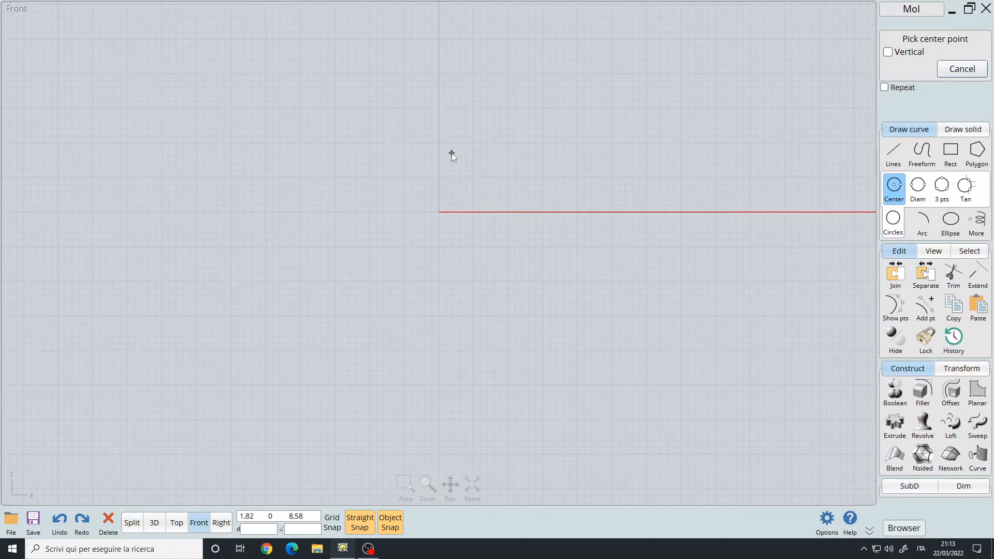
pyautogui.click(438, 211)
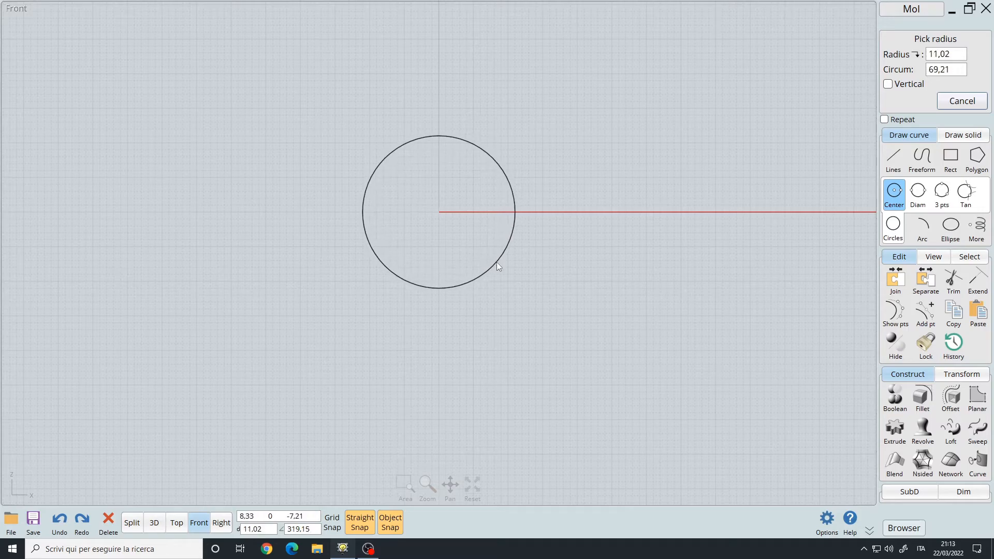
pyautogui.click(496, 261)
# - Draw a smaller circle from its center on the X axis, well to the right of the first circle
pyautogui.moveTo(679, 181); pyautogui.dragTo(598, 207, button='middle')
pyautogui.scroll(2, 599, 206)
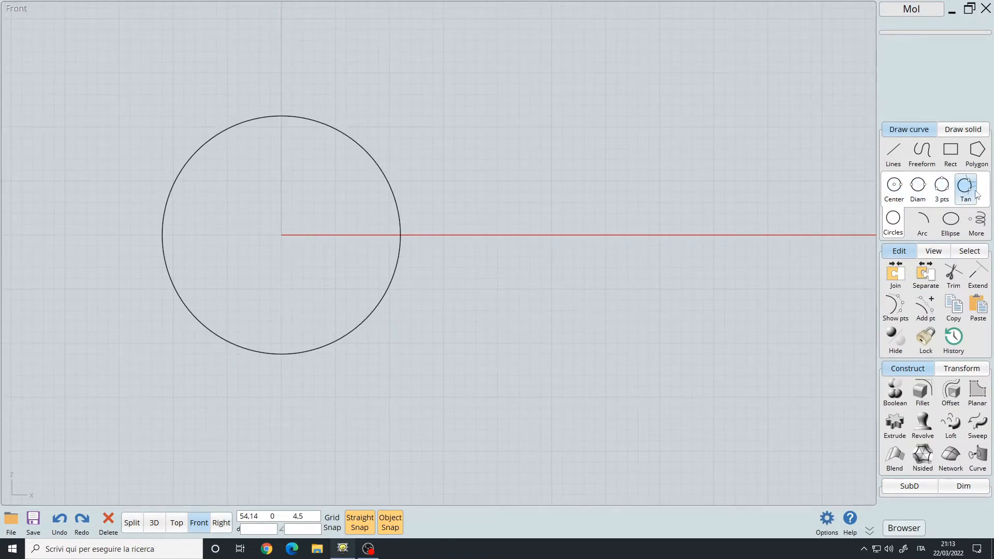
pyautogui.rightClick(687, 259)
pyautogui.moveTo(688, 251); pyautogui.dragTo(525, 243, button='middle')
pyautogui.click(553, 227)
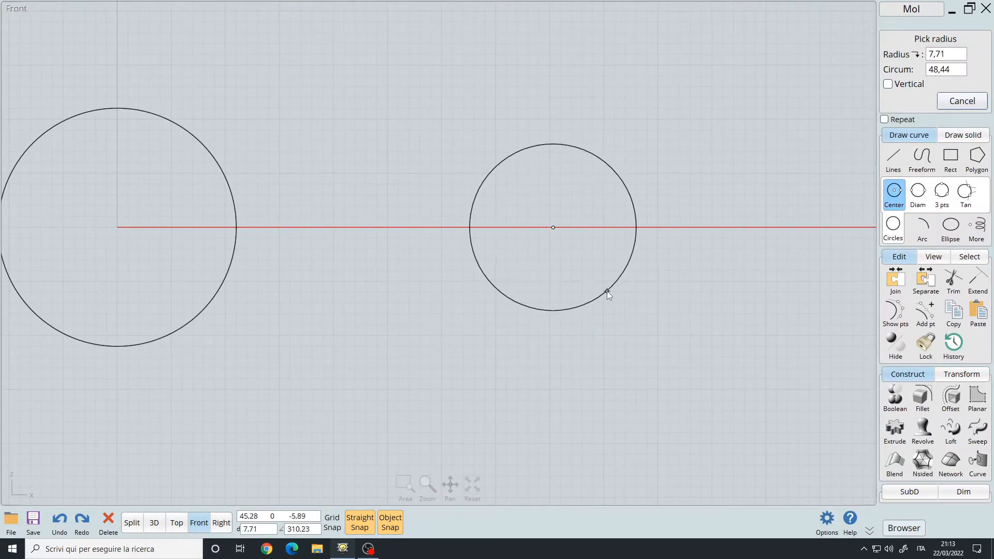
pyautogui.click(601, 289)
pyautogui.moveTo(412, 289); pyautogui.dragTo(508, 296, button='middle')
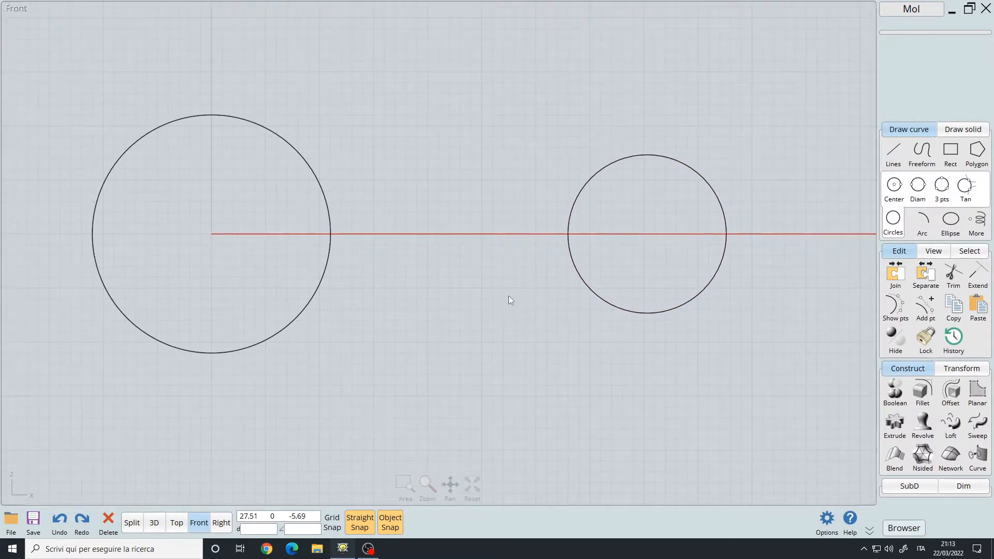
# - Draw a circle tangent to both existing circles, placed between and below them, with a radius of about 13.4 units
pyautogui.click(962, 188)
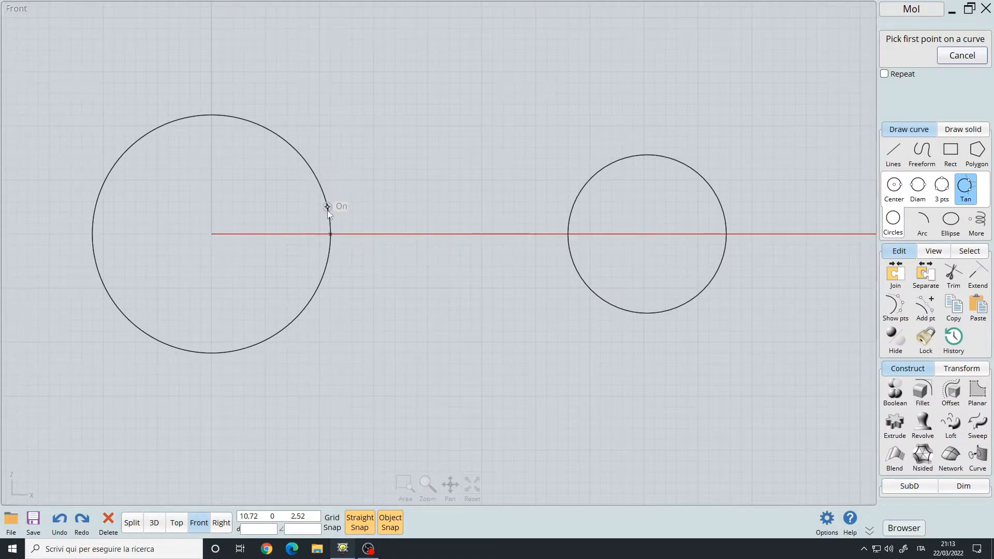
pyautogui.click(331, 234)
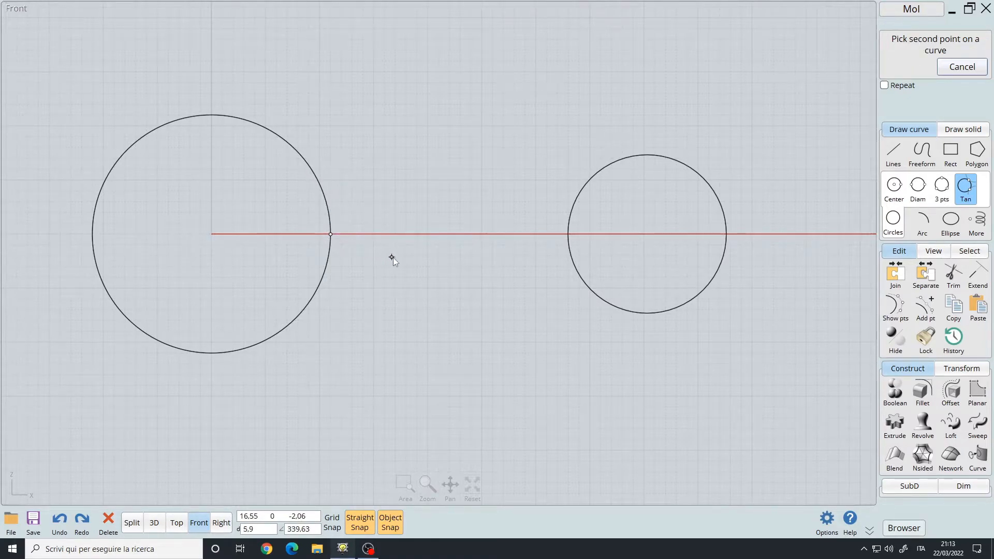
pyautogui.click(568, 234)
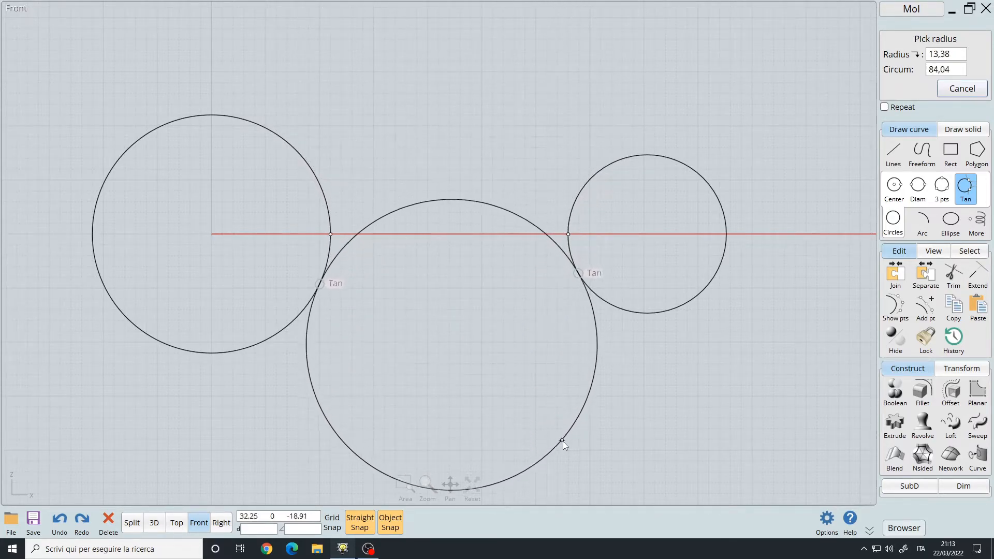
pyautogui.click(517, 370)
# - Delete all three circles
pyautogui.moveTo(442, 344); pyautogui.dragTo(585, 257, button='right')
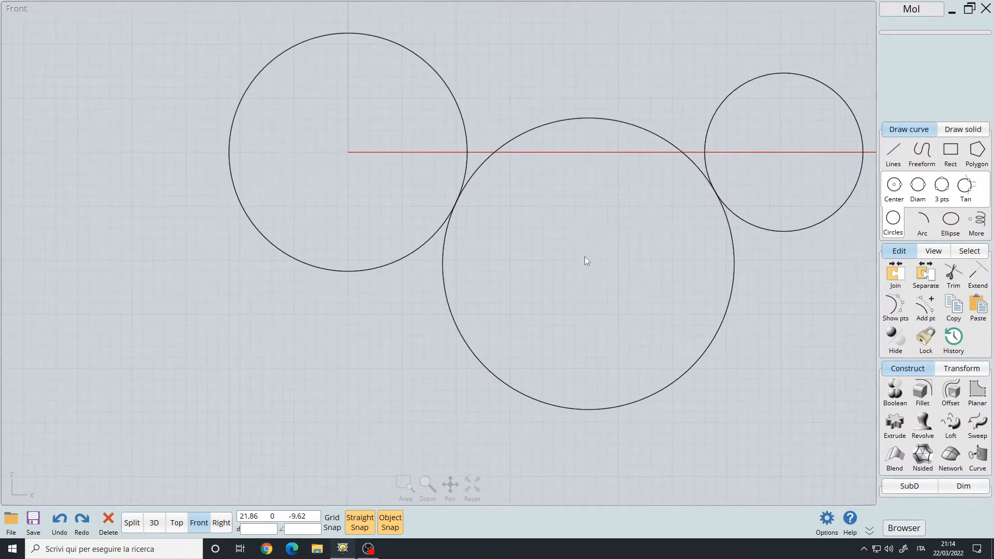
pyautogui.hotkey('ctrl', 'a')
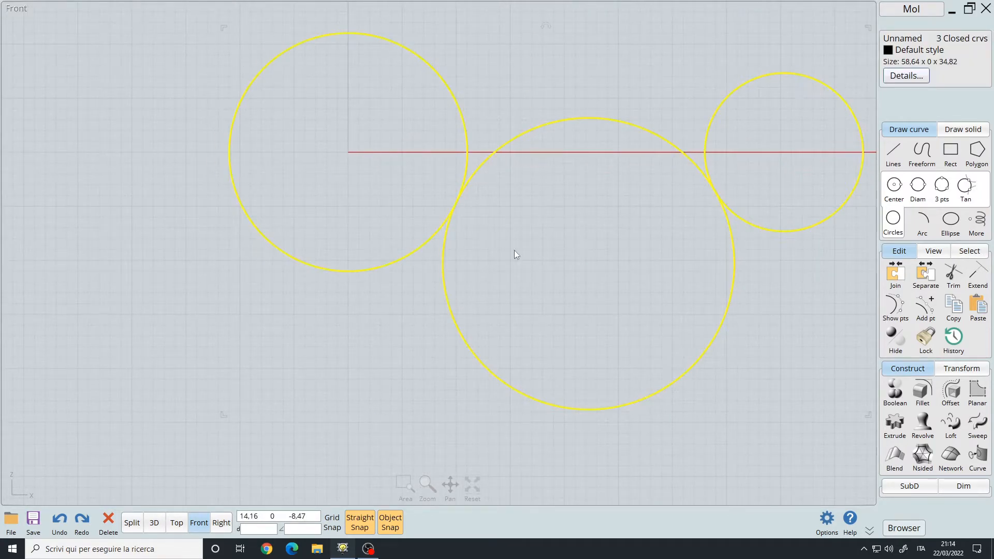
pyautogui.press('Delete')
# - Draw an arc from its center above the X axis, starting about 17.3 units horizontally to the left of the center
pyautogui.click(922, 185)
pyautogui.moveTo(448, 159); pyautogui.dragTo(439, 231, button='right')
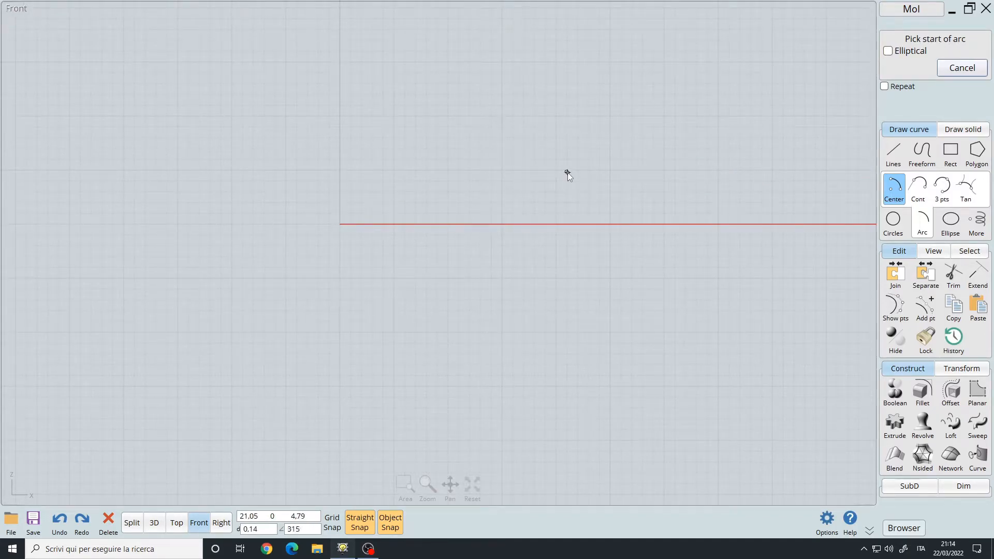
pyautogui.click(379, 172)
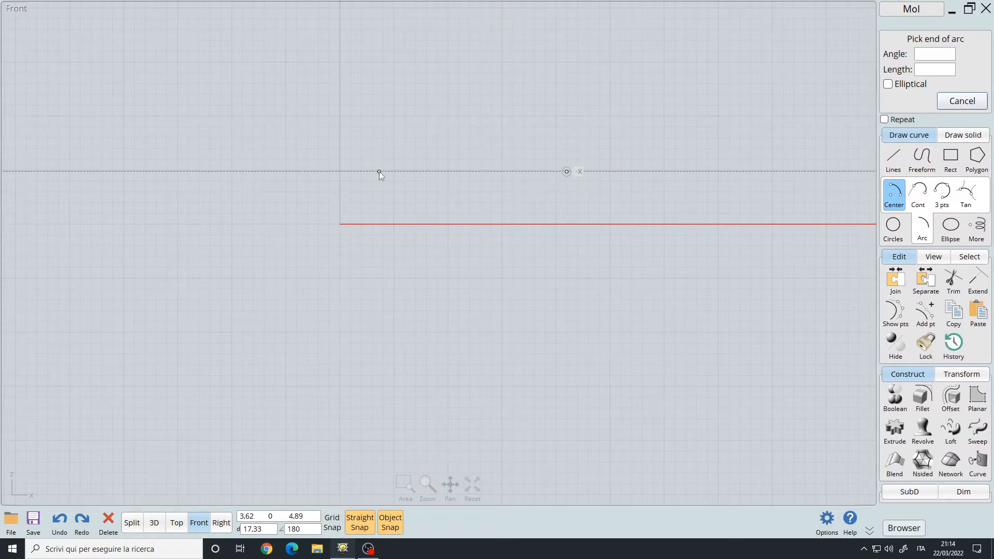
pyautogui.click(683, 171)
# - Draw a quarter arc from its center with the Elliptical option on, running from the left of the center to directly above it
pyautogui.moveTo(571, 261); pyautogui.dragTo(536, 305, button='right')
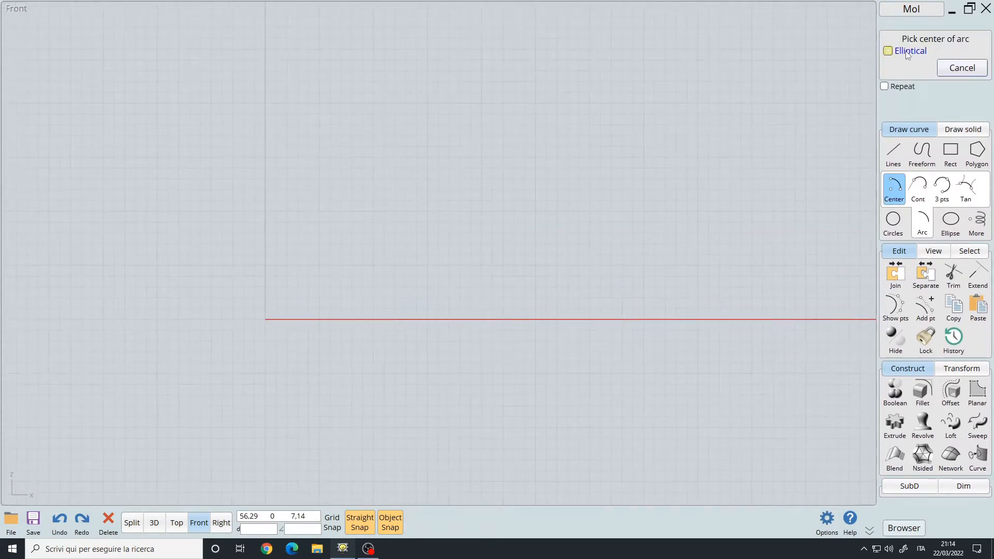
pyautogui.click(581, 222)
pyautogui.click(358, 222)
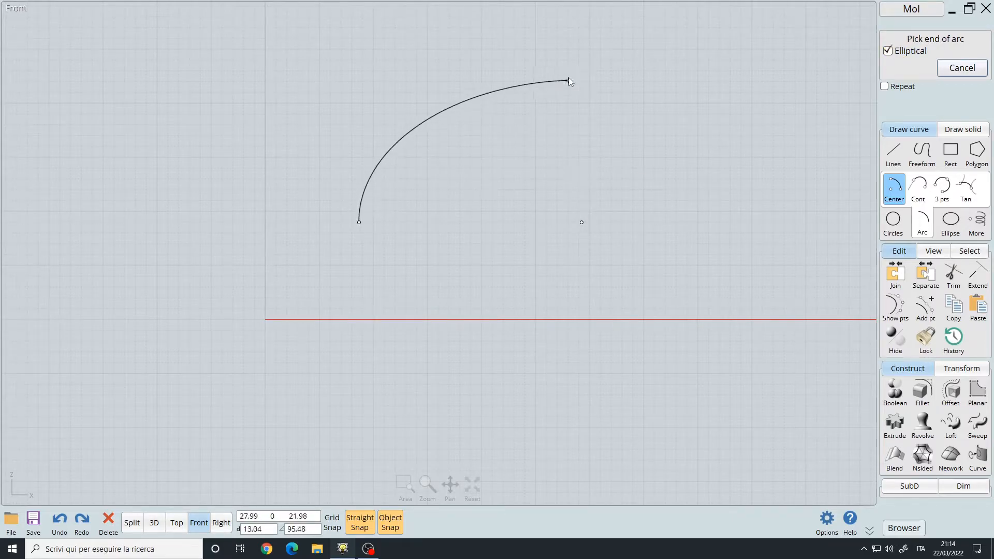
pyautogui.click(581, 95)
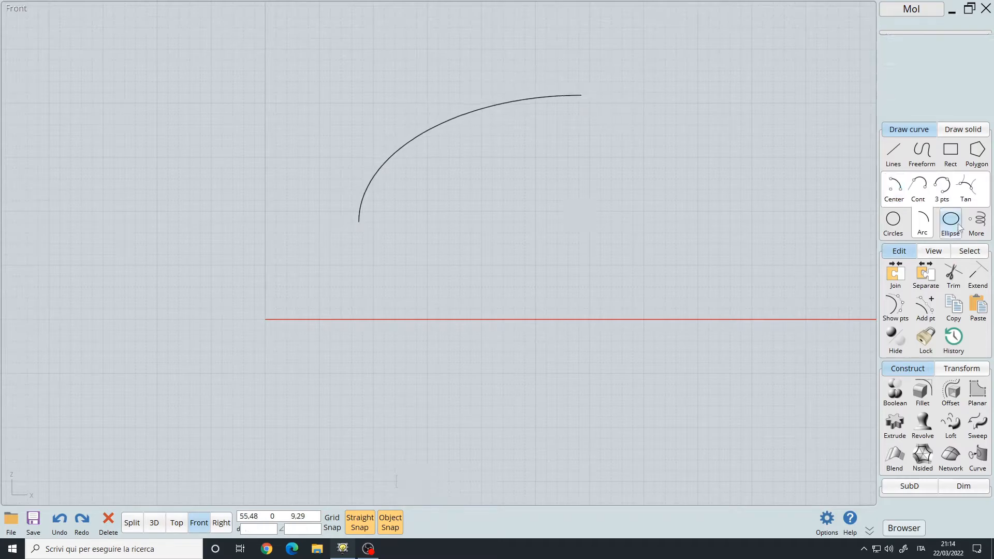
# - Draw an ellipse from its center below the X axis, about 32.3 units wide and 16 units high
pyautogui.click(951, 222)
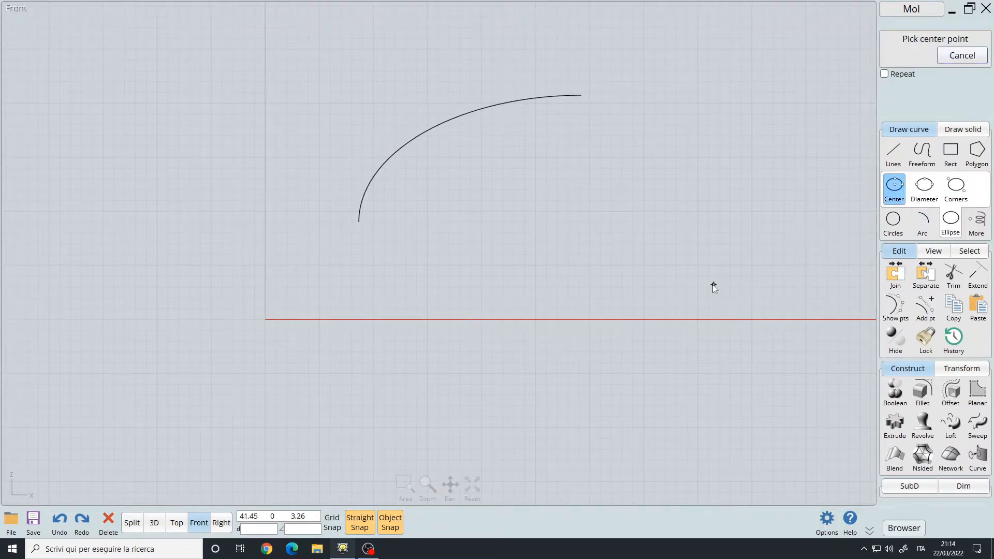
pyautogui.moveTo(673, 237); pyautogui.dragTo(547, 207, button='middle')
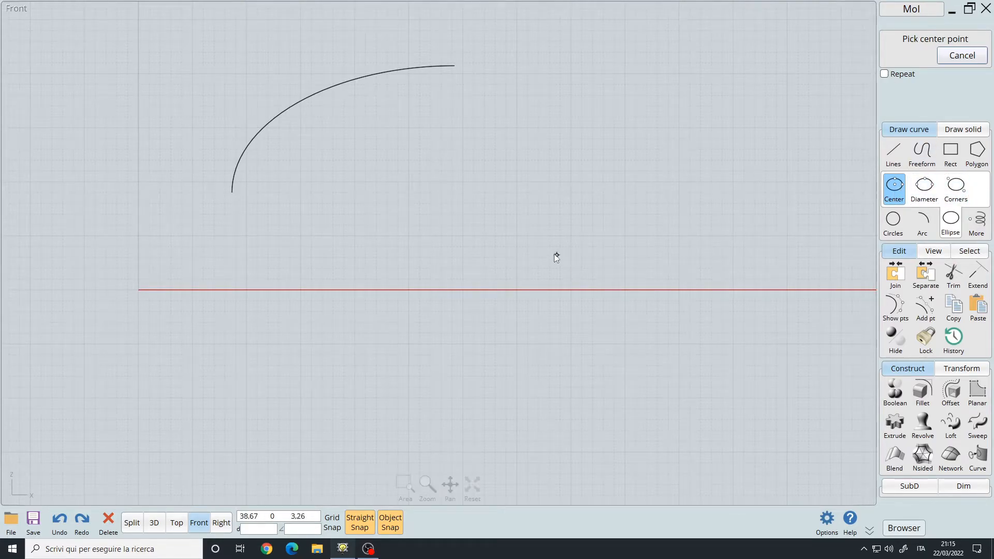
pyautogui.moveTo(239, 273); pyautogui.dragTo(376, 238, button='right')
pyautogui.moveTo(523, 359); pyautogui.dragTo(521, 261, button='right')
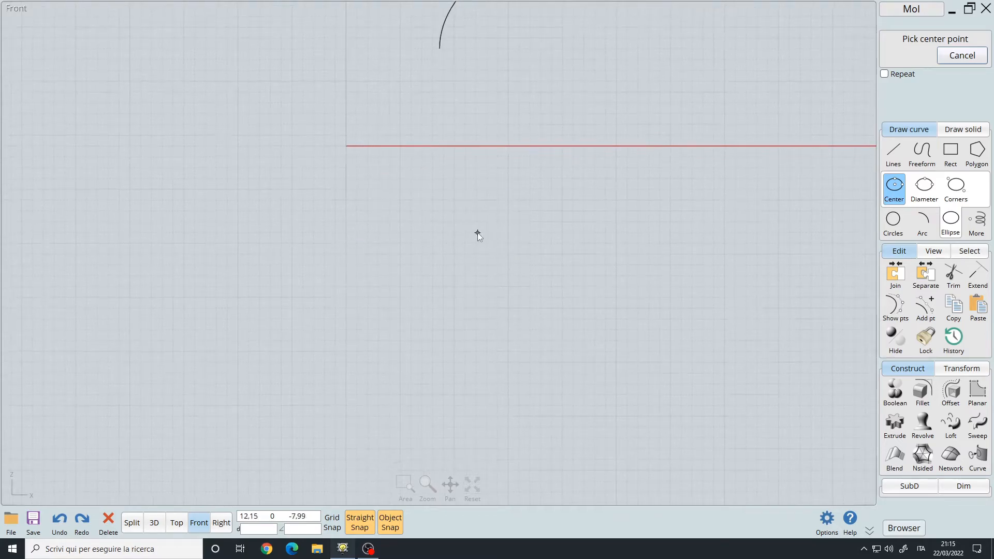
pyautogui.click(477, 233)
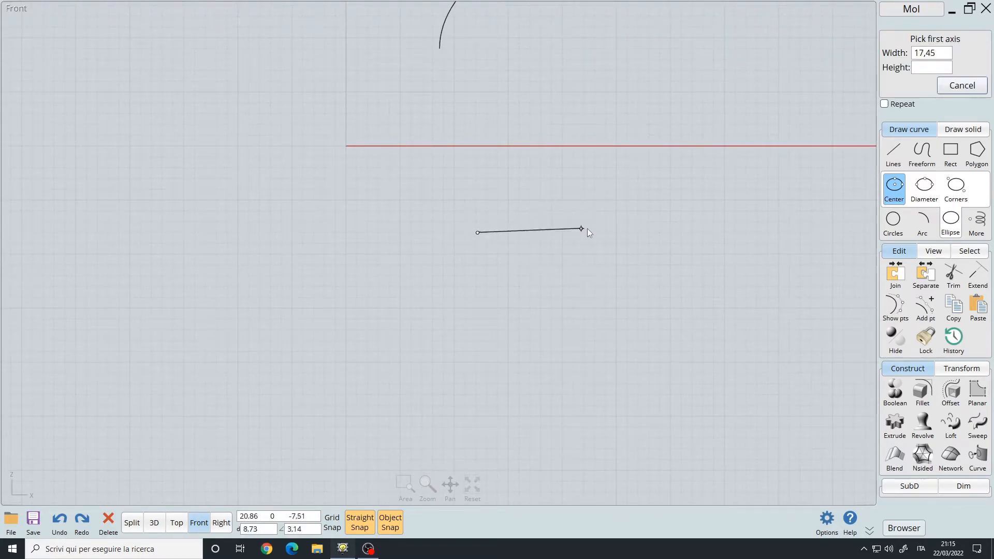
pyautogui.click(652, 233)
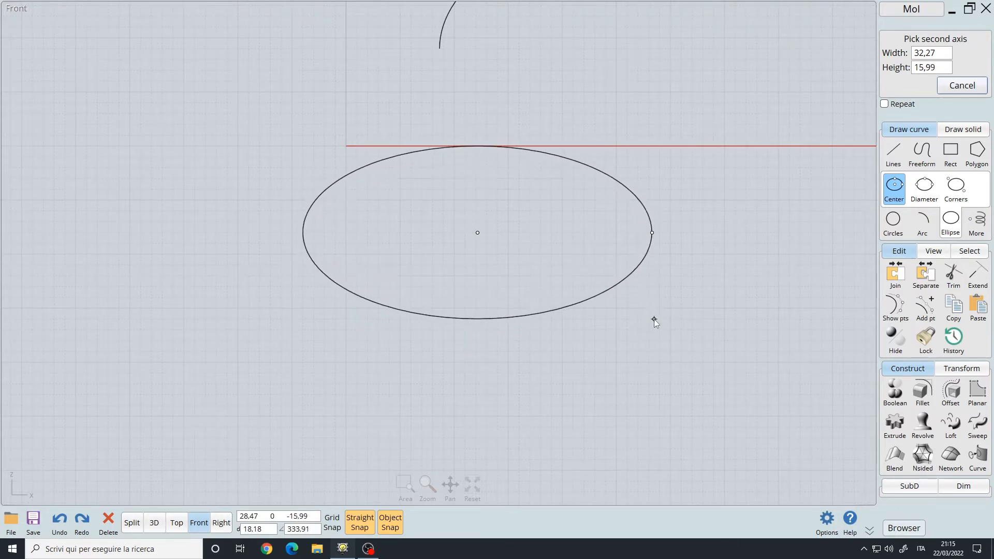
pyautogui.click(654, 319)
# - Draw a second ellipse by opposite corners to the right of the first, crossing the X axis, and delete all the curves
pyautogui.click(955, 186)
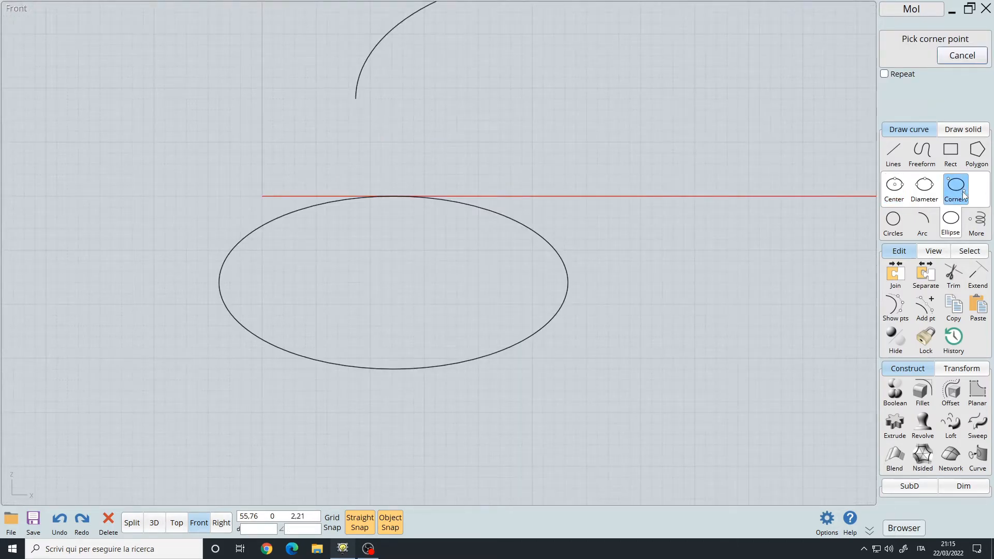
pyautogui.moveTo(659, 213); pyautogui.dragTo(478, 197, button='right')
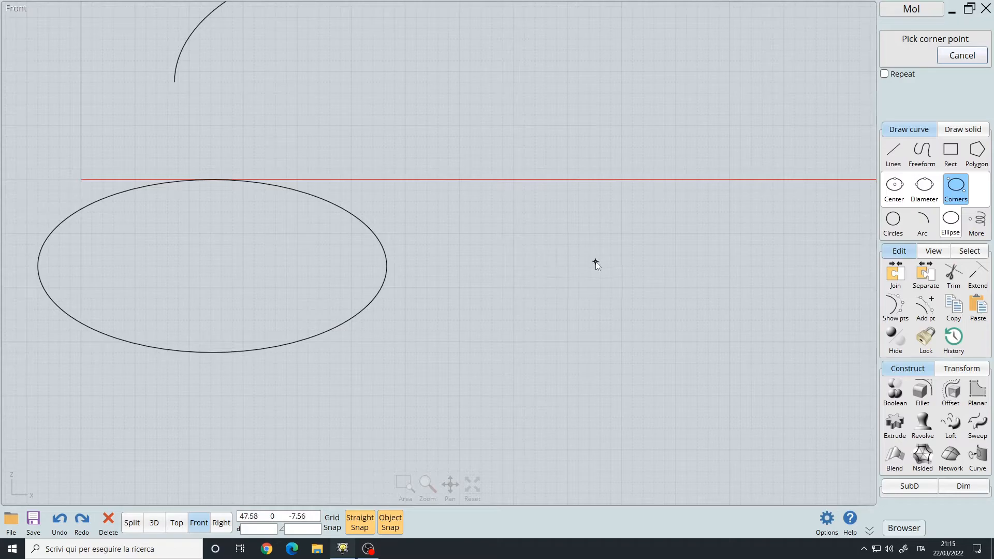
pyautogui.click(595, 262)
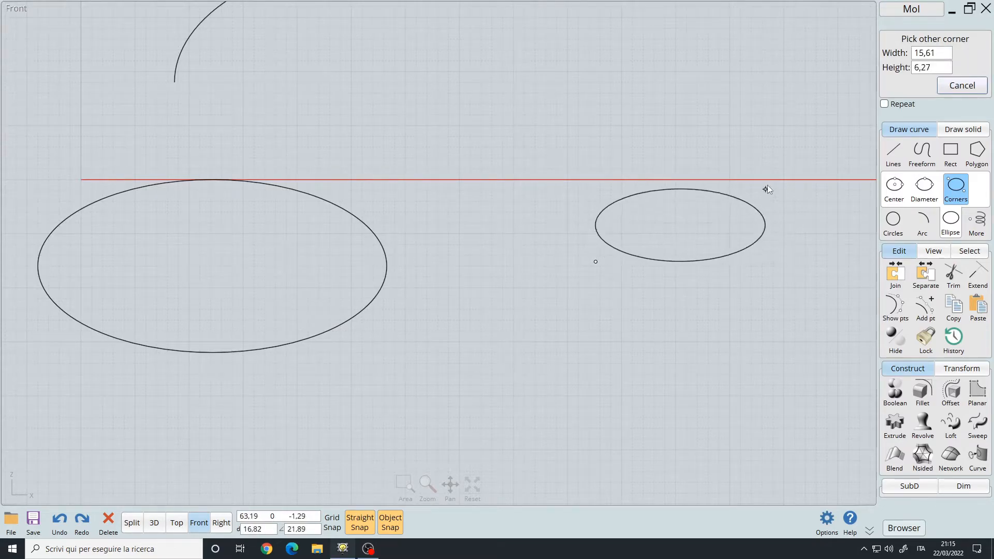
pyautogui.click(823, 68)
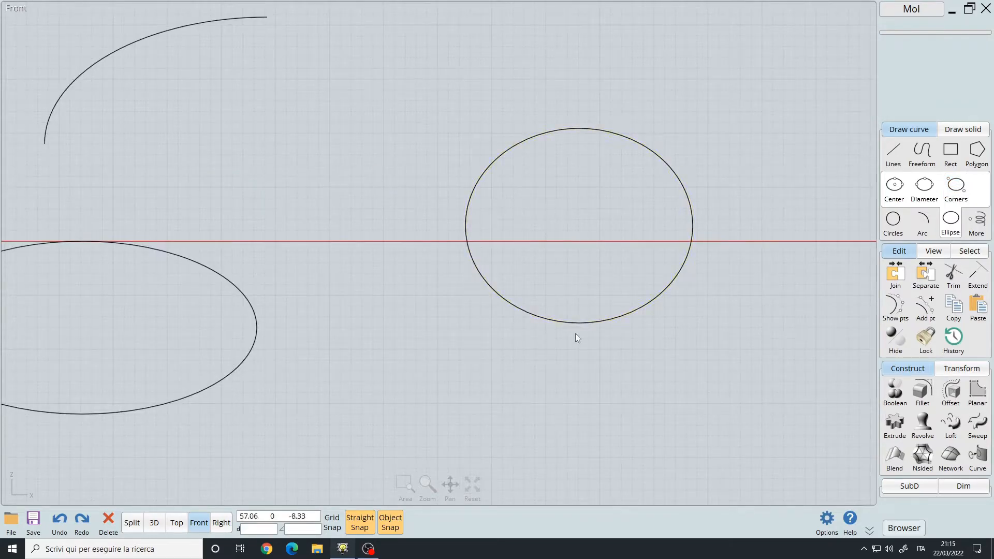
pyautogui.hotkey('ctrl', 'a')
pyautogui.press('Delete')
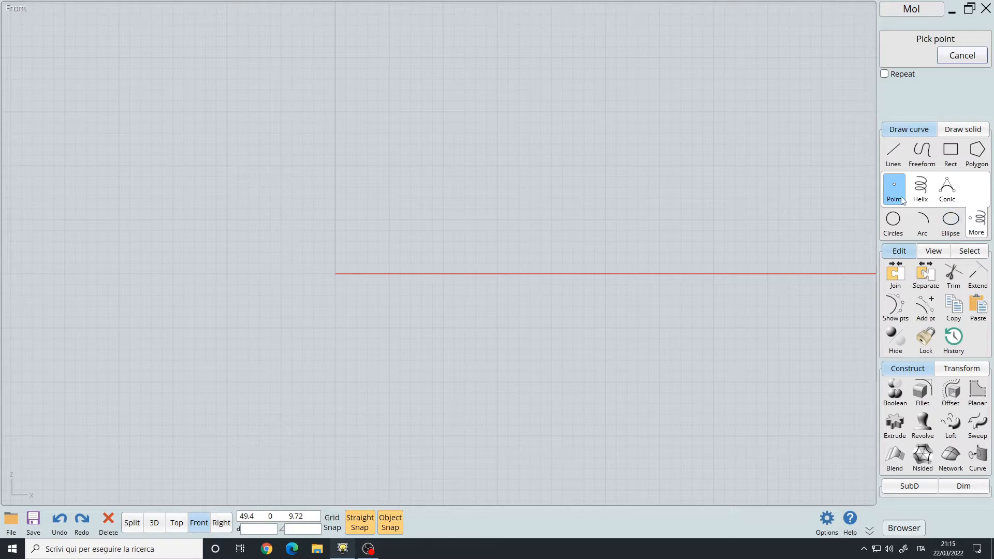
# - Place ten separate points above and below the X axis, using the Repeat option, and delete them all
pyautogui.click(442, 218)
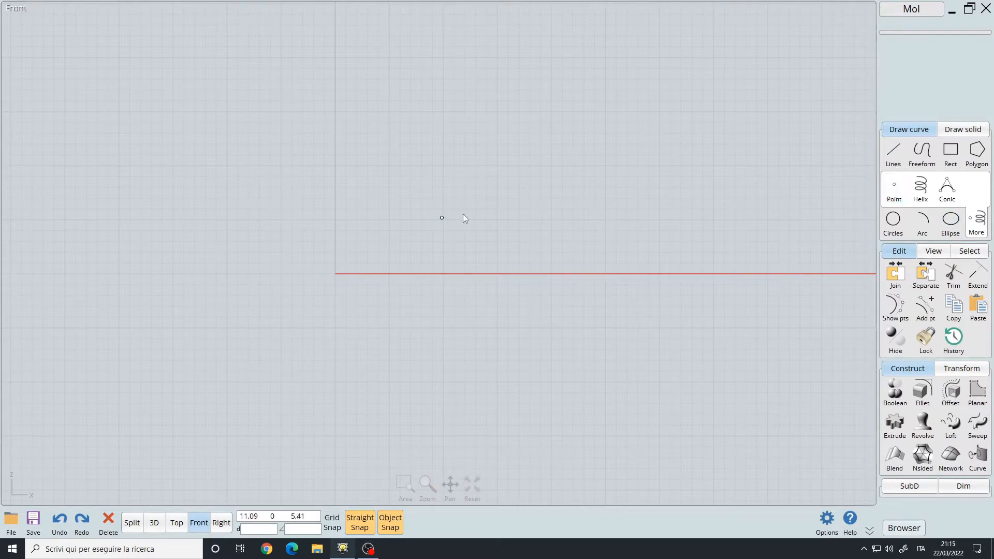
pyautogui.rightClick(554, 166)
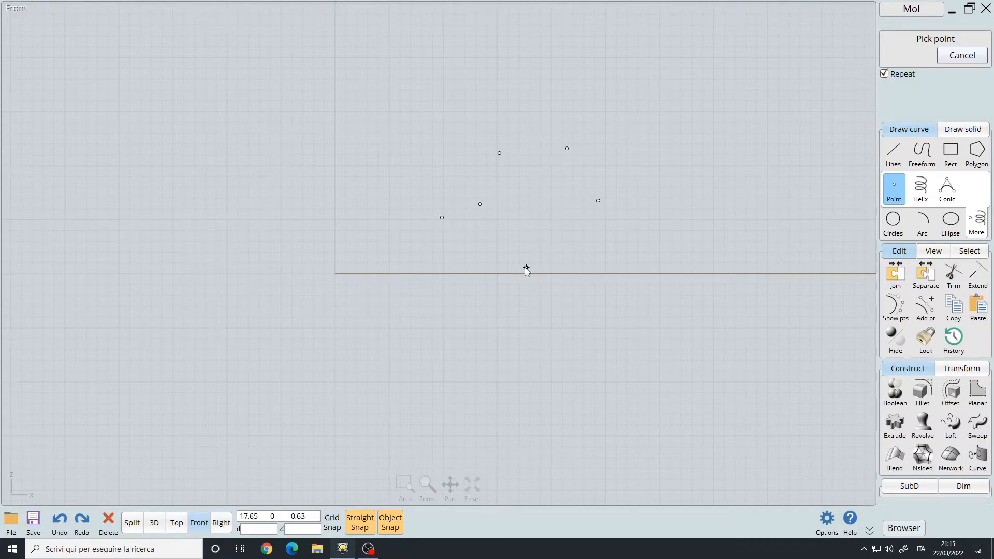
pyautogui.click(486, 362)
pyautogui.click(380, 265)
pyautogui.click(381, 175)
pyautogui.click(961, 55)
pyautogui.moveTo(193, 76); pyautogui.dragTo(741, 484)
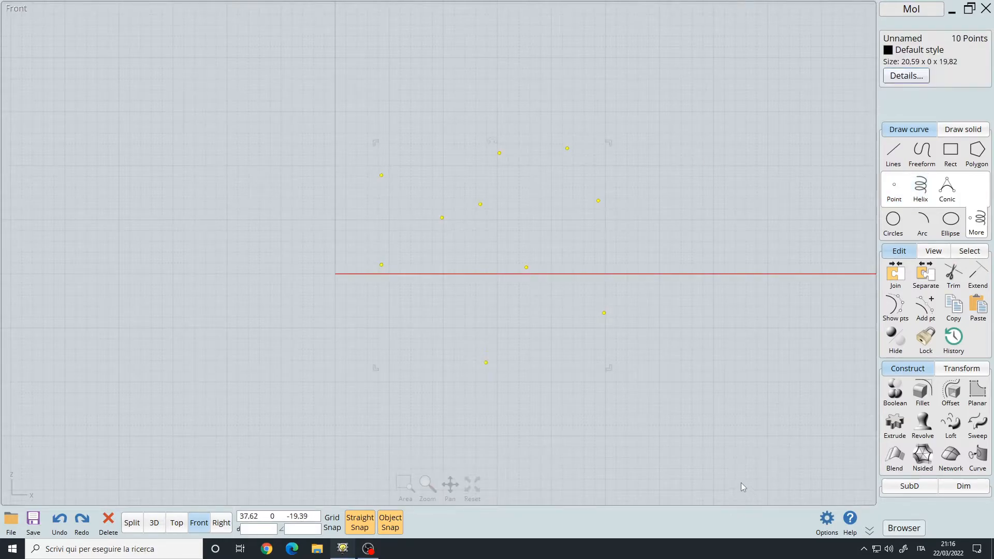
pyautogui.press('Delete')
# - Draw an untapered helix in the 3D view with a vertical axis from the origin, a start radius of about 5.6 and 12 turns
pyautogui.click(894, 189)
pyautogui.click(920, 187)
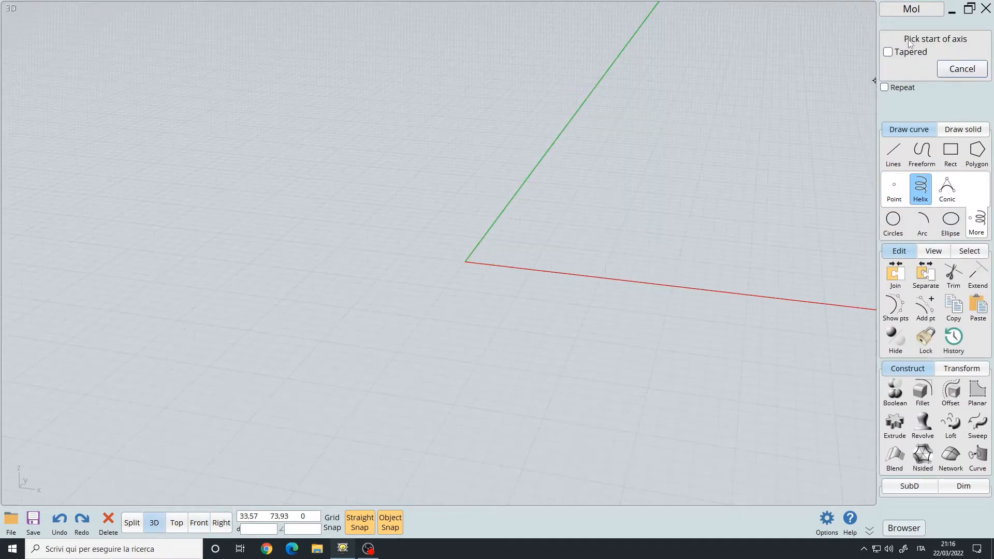
pyautogui.click(466, 262)
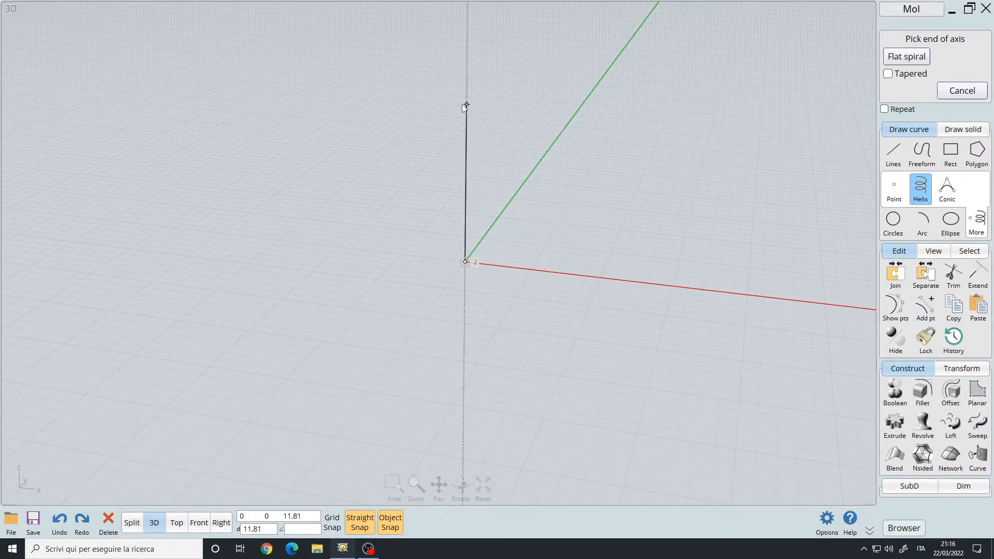
pyautogui.click(467, 92)
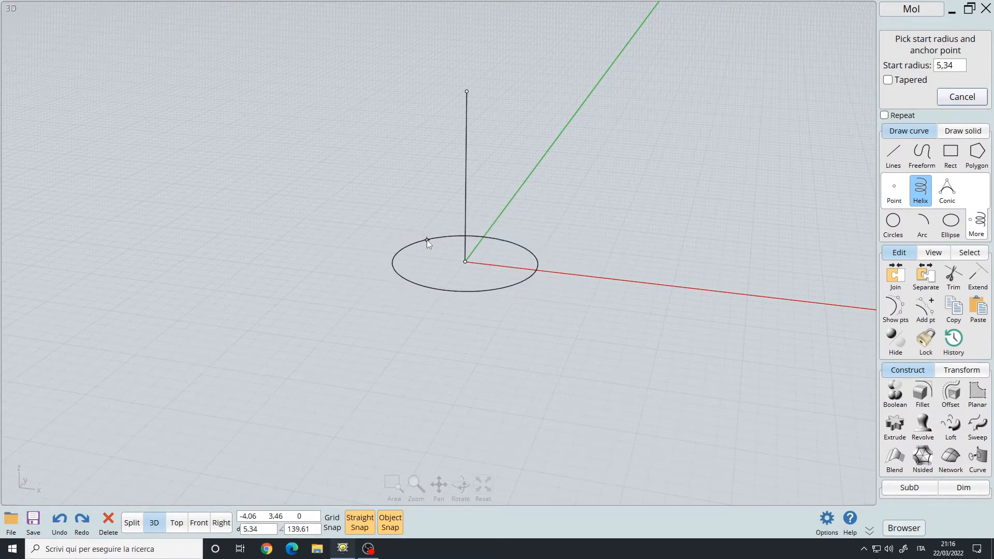
pyautogui.click(426, 238)
pyautogui.moveTo(641, 247); pyautogui.dragTo(600, 289, button='right')
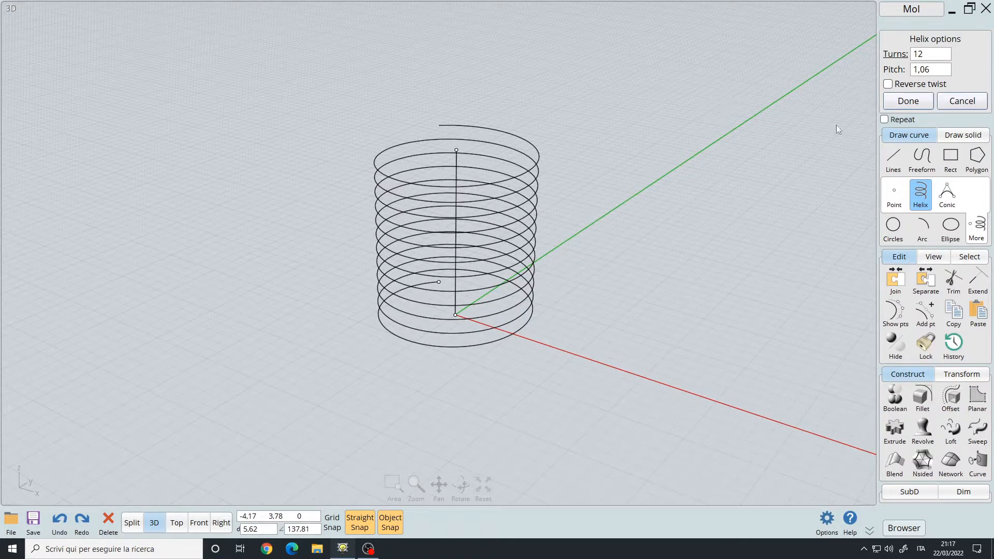
pyautogui.press('Return')
pyautogui.click(598, 209)
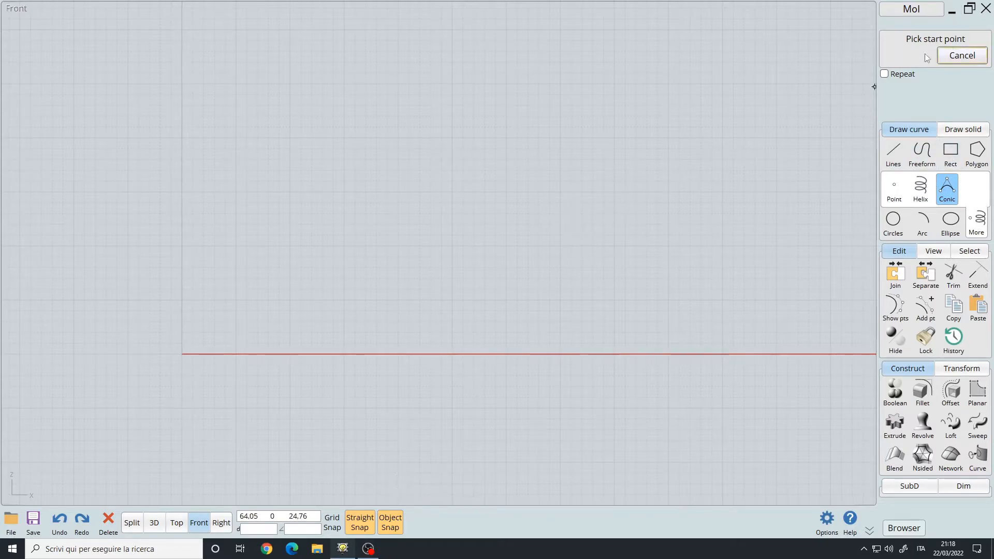
# - Draw a conic above the X axis in the Front view, with level endpoints, an apex centered above them and a rho value of about 0.81
pyautogui.click(620, 221)
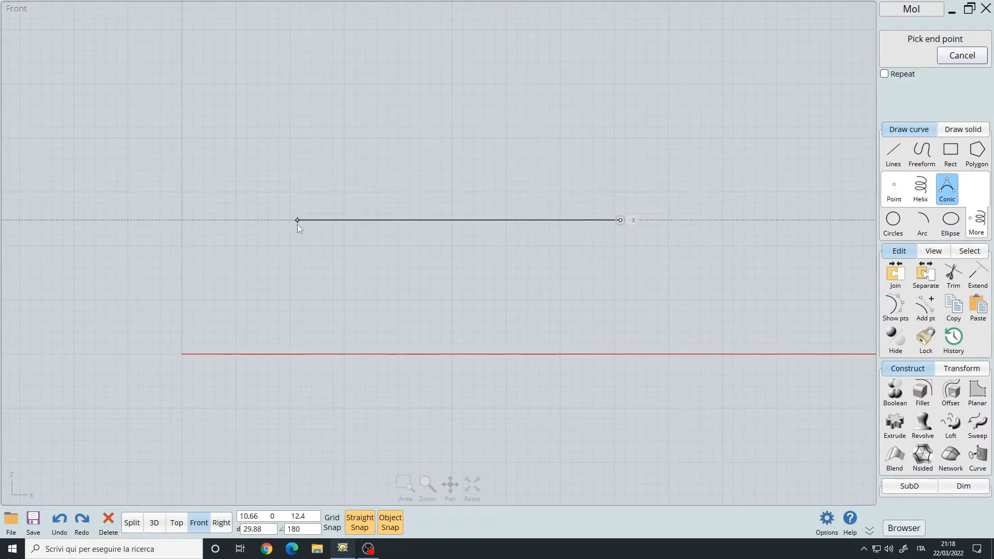
pyautogui.click(305, 221)
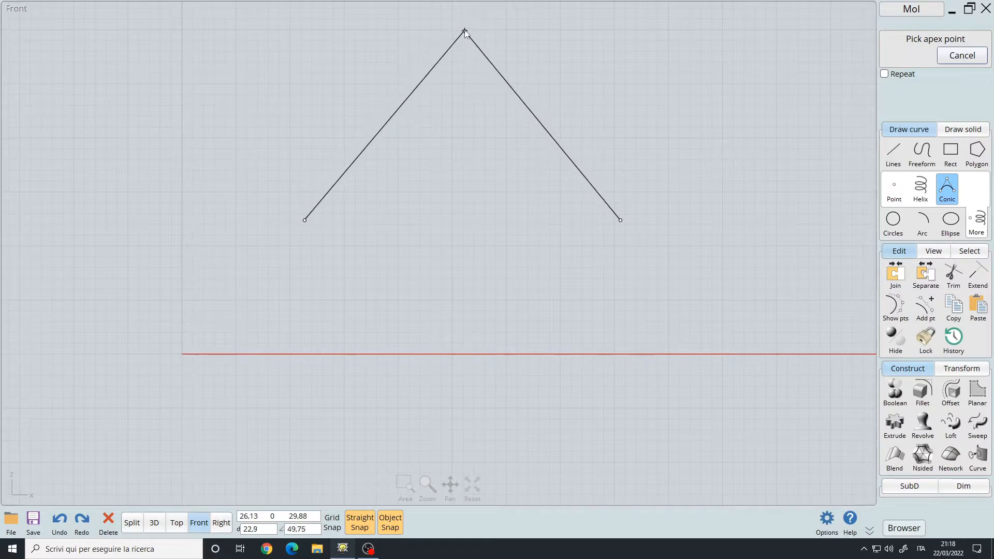
pyautogui.click(462, 28)
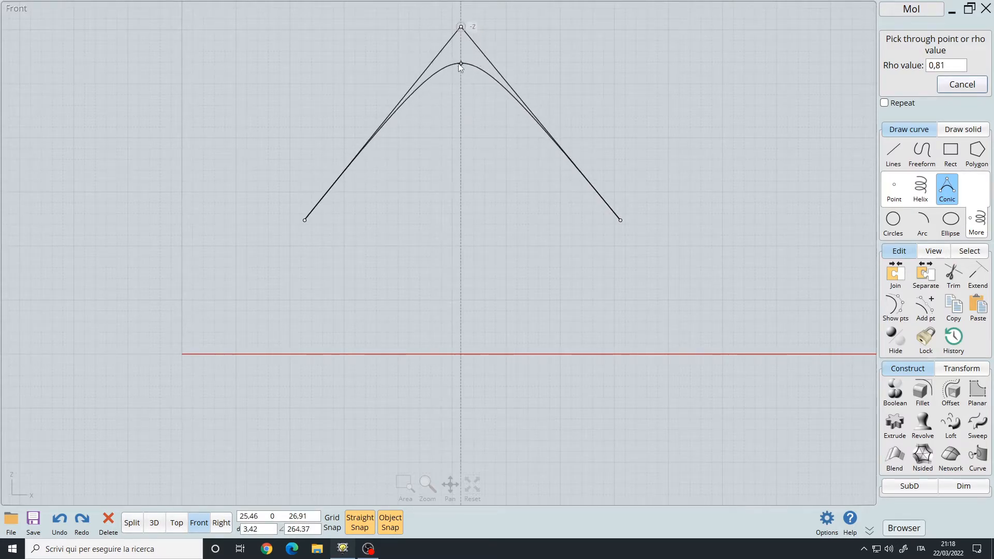
pyautogui.click(461, 64)
pyautogui.moveTo(473, 203); pyautogui.dragTo(474, 272, button='middle')
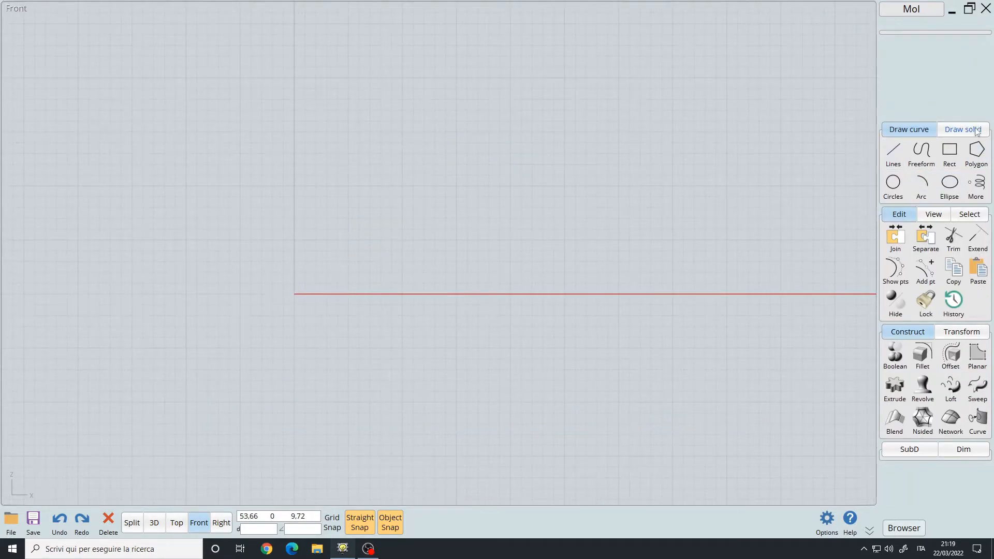
# - Draw a rectangular plane in the 3D view with the Center option, centered on the origin and about 23 by 18 units
pyautogui.click(975, 131)
pyautogui.middleClick(665, 239)
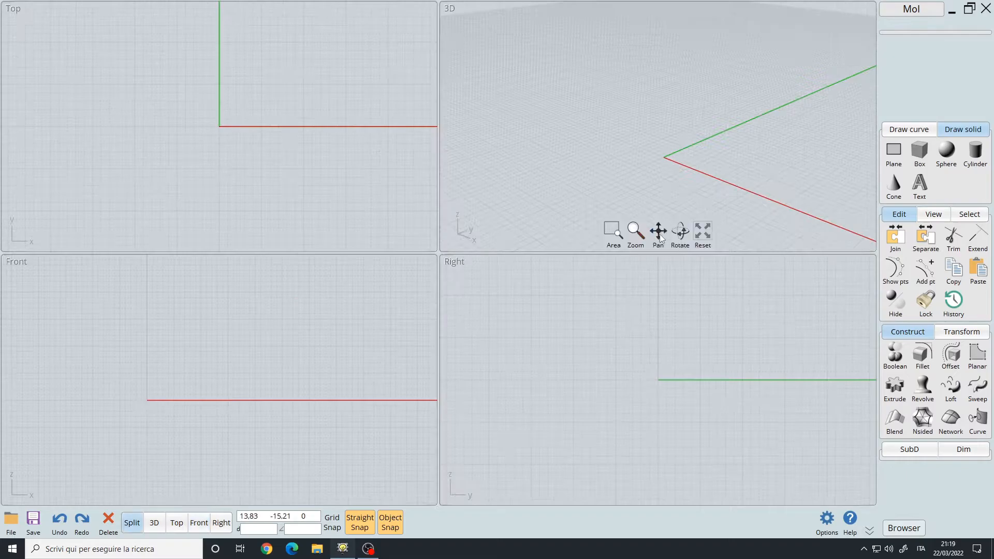
pyautogui.middleClick(664, 239)
pyautogui.moveTo(511, 287); pyautogui.dragTo(551, 302, button='right')
pyautogui.moveTo(552, 303); pyautogui.dragTo(499, 230, button='middle')
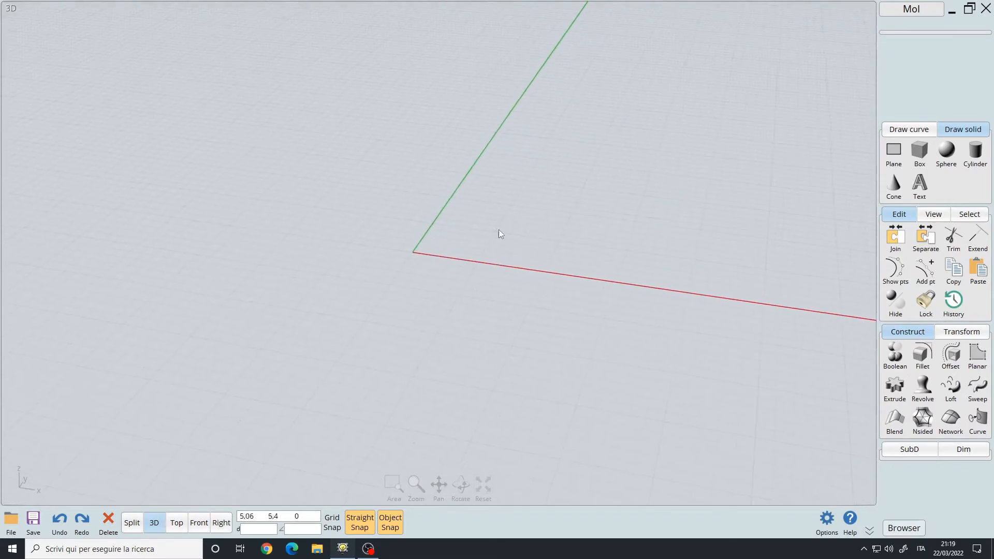
pyautogui.click(894, 152)
pyautogui.click(925, 161)
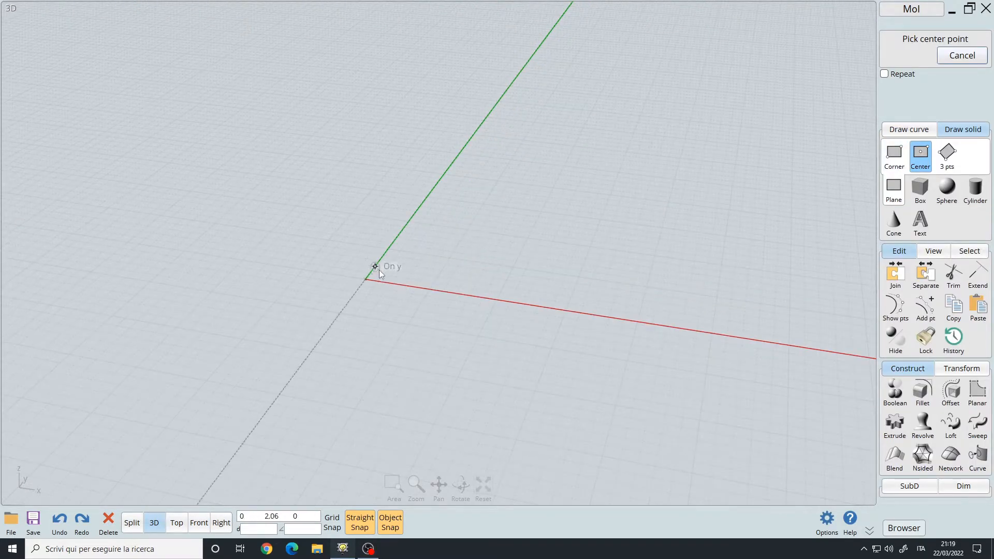
pyautogui.click(371, 279)
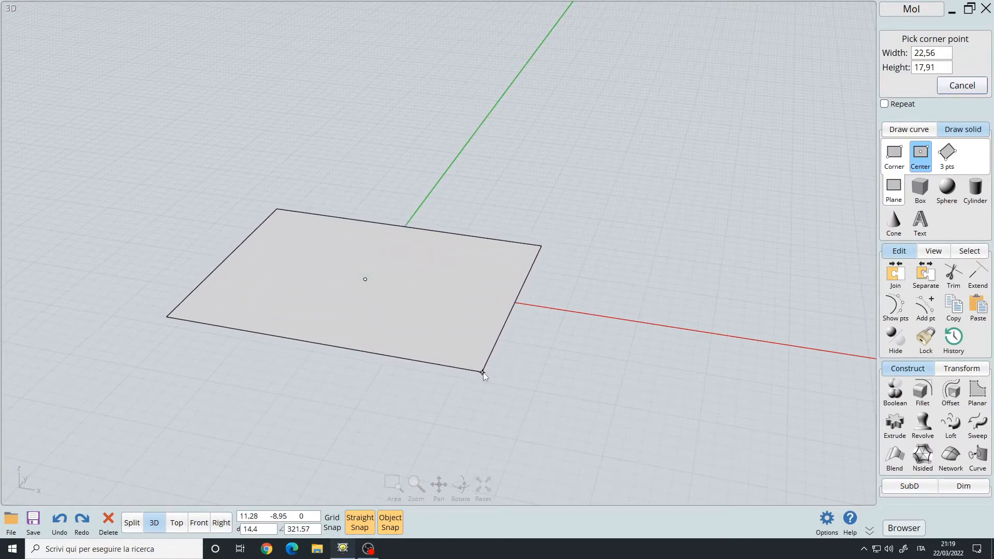
pyautogui.click(489, 374)
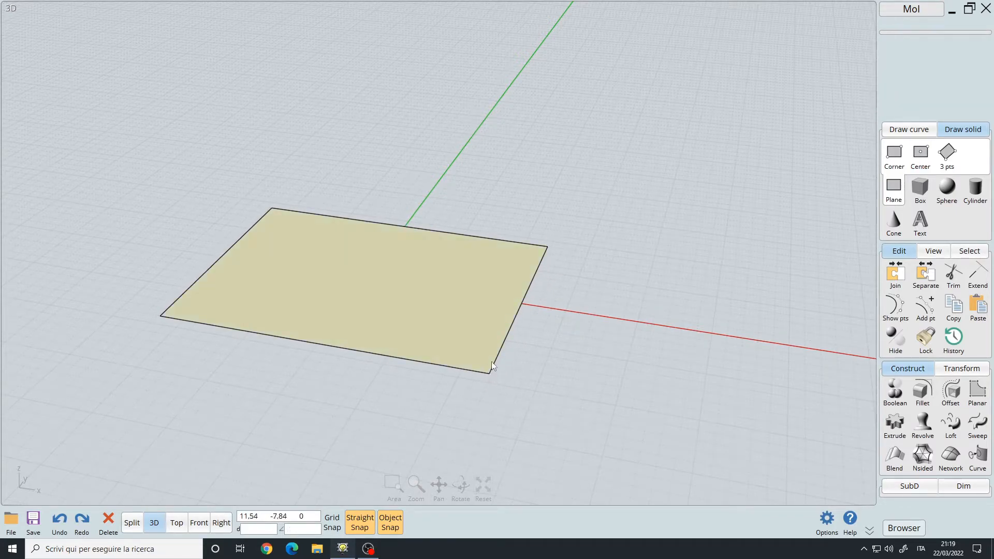
pyautogui.moveTo(483, 256); pyautogui.dragTo(437, 293, button='right')
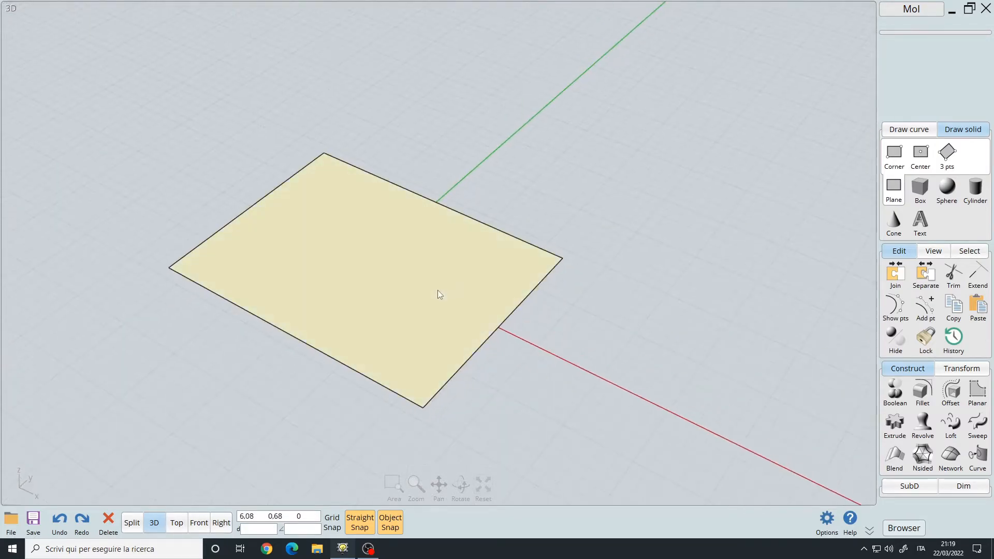
# - Draw a second plane by three points, starting on the X axis beside the first plane, with a first edge about 15.6 units long parallel to Y
pyautogui.moveTo(499, 301); pyautogui.dragTo(412, 193, button='right')
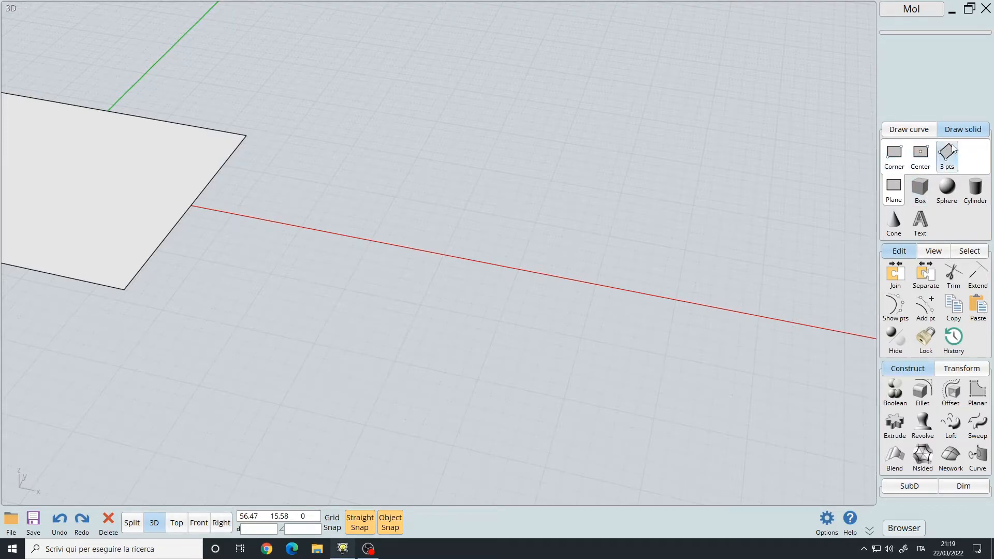
pyautogui.click(951, 161)
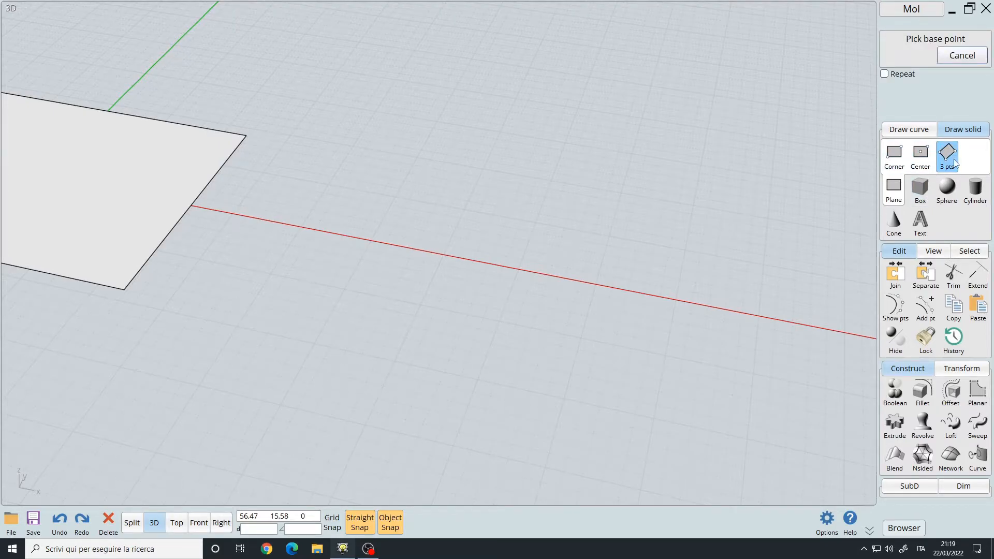
pyautogui.click(461, 258)
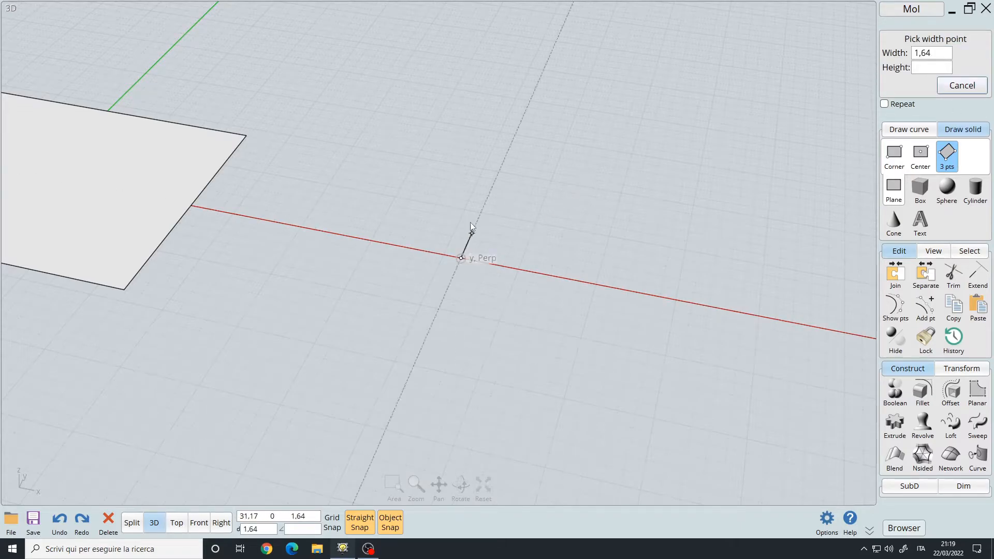
pyautogui.click(517, 131)
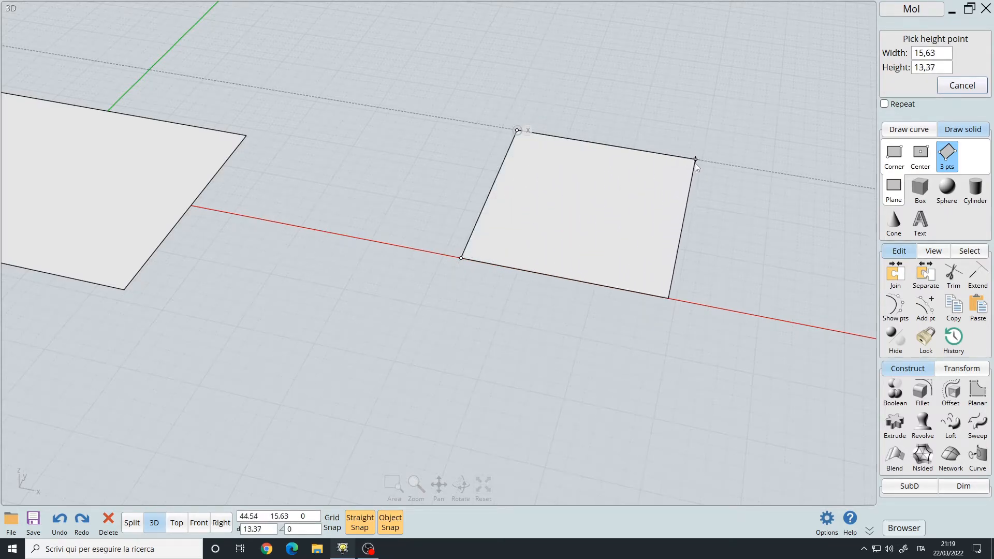
pyautogui.click(710, 164)
pyautogui.moveTo(522, 290); pyautogui.dragTo(515, 313, button='right')
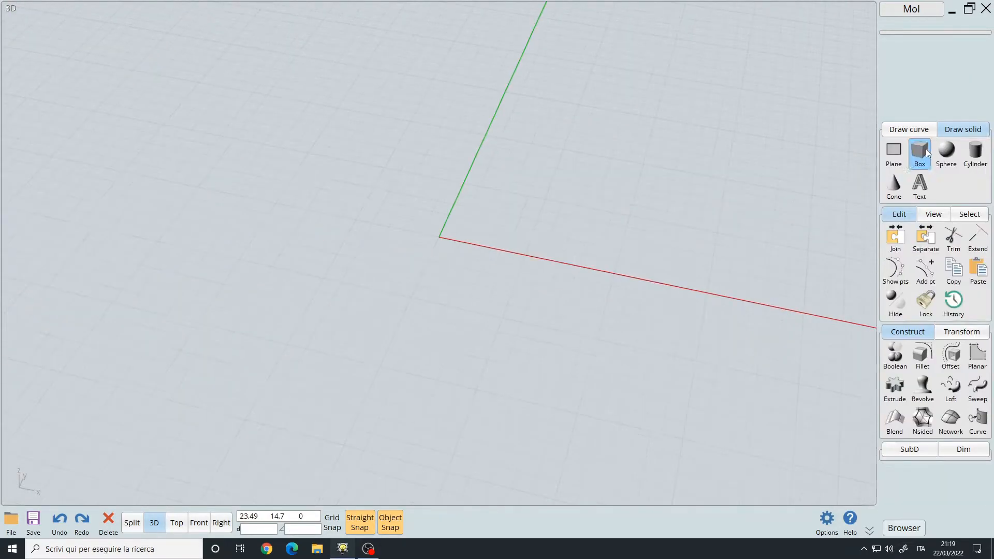
# - Draw a box with the Corner option from the origin, about 16.1 by 21.7 units at the base and 10.2 units high
pyautogui.click(920, 188)
pyautogui.moveTo(639, 204); pyautogui.dragTo(659, 225, button='right')
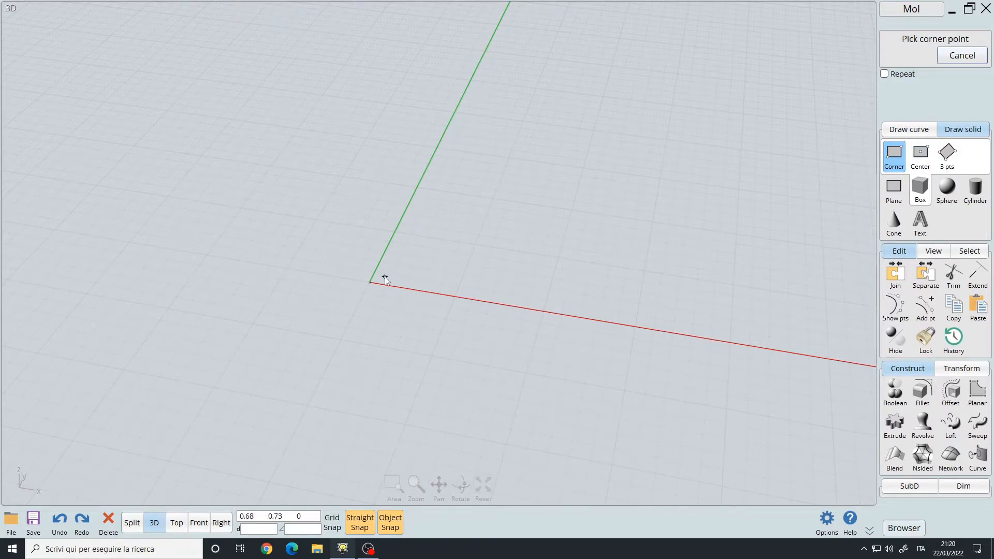
pyautogui.click(370, 282)
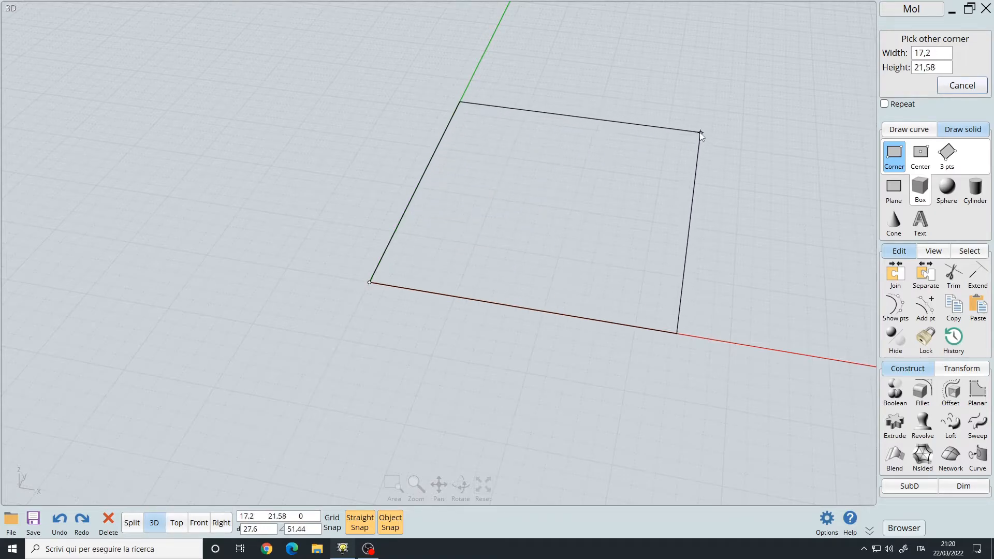
pyautogui.click(684, 130)
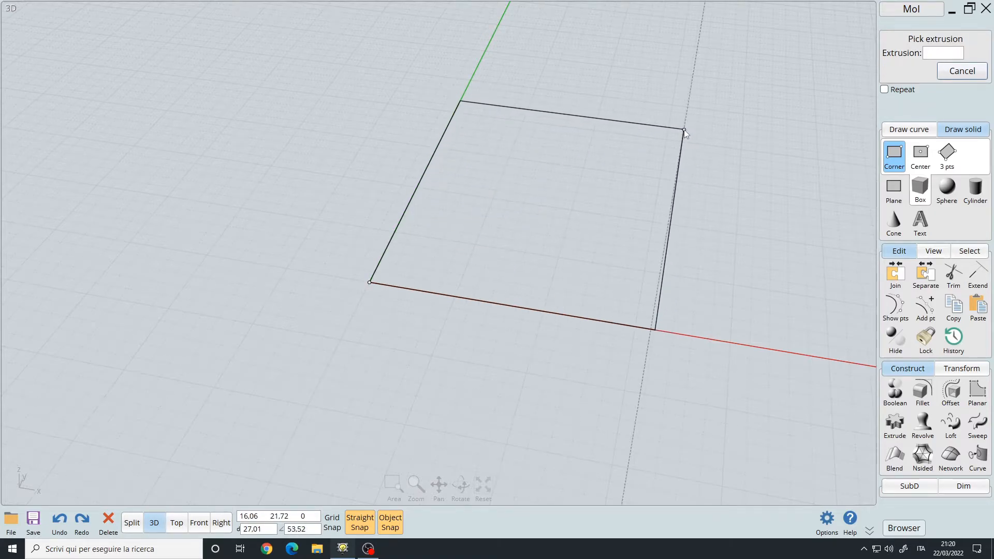
pyautogui.moveTo(681, 132); pyautogui.dragTo(506, 218, button='middle')
pyautogui.moveTo(506, 217); pyautogui.dragTo(486, 191, button='right')
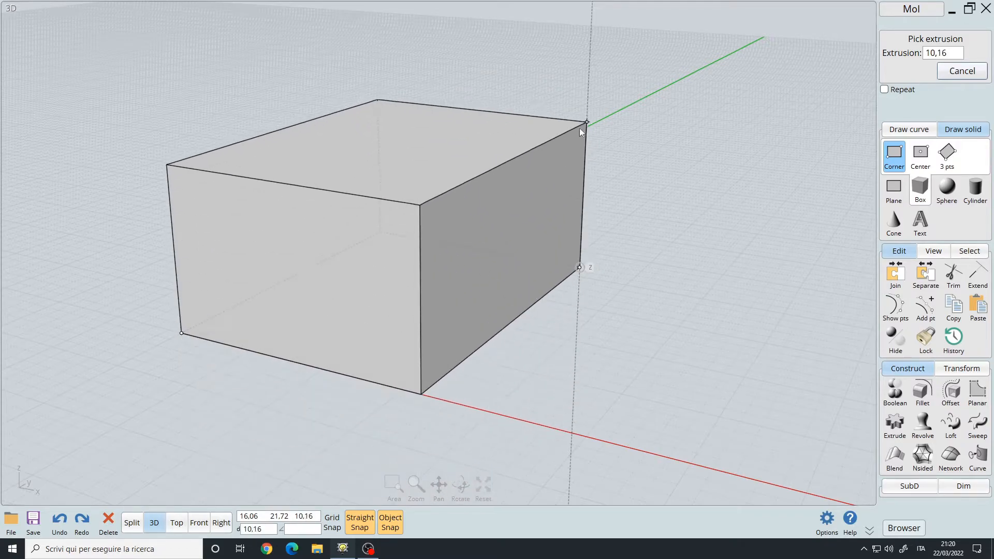
pyautogui.click(584, 119)
# - Draw a sphere beyond the box, with its center on the ground plane near the X axis
pyautogui.scroll(-3, 602, 268)
pyautogui.moveTo(603, 268)
pyautogui.mouseDown(button='right')
pyautogui.moveTo(646, 265)
pyautogui.moveTo(552, 269)
pyautogui.moveTo(611, 272)
pyautogui.mouseUp(button='right')
pyautogui.moveTo(611, 272); pyautogui.dragTo(310, 199, button='middle')
pyautogui.click(947, 187)
pyautogui.moveTo(638, 214); pyautogui.dragTo(496, 280, button='right')
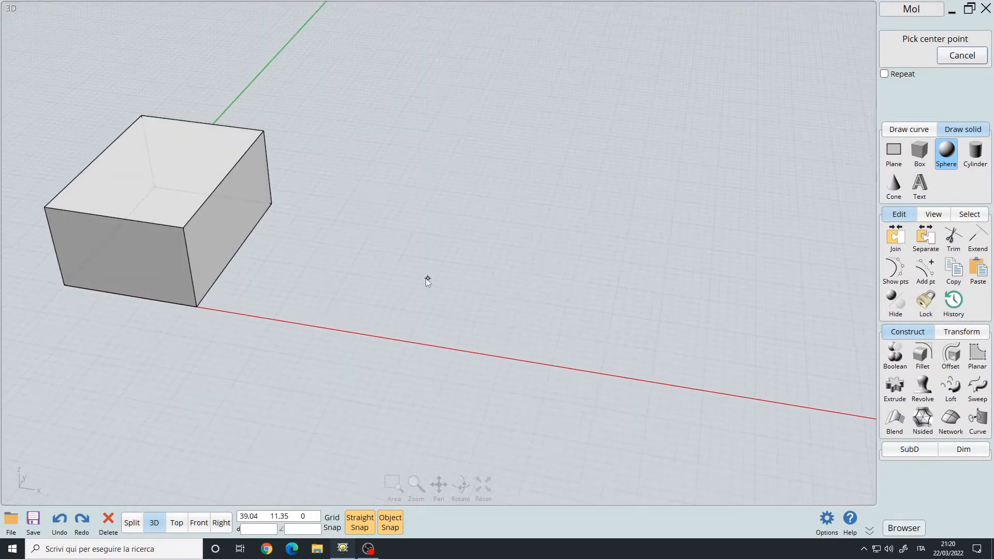
pyautogui.click(438, 289)
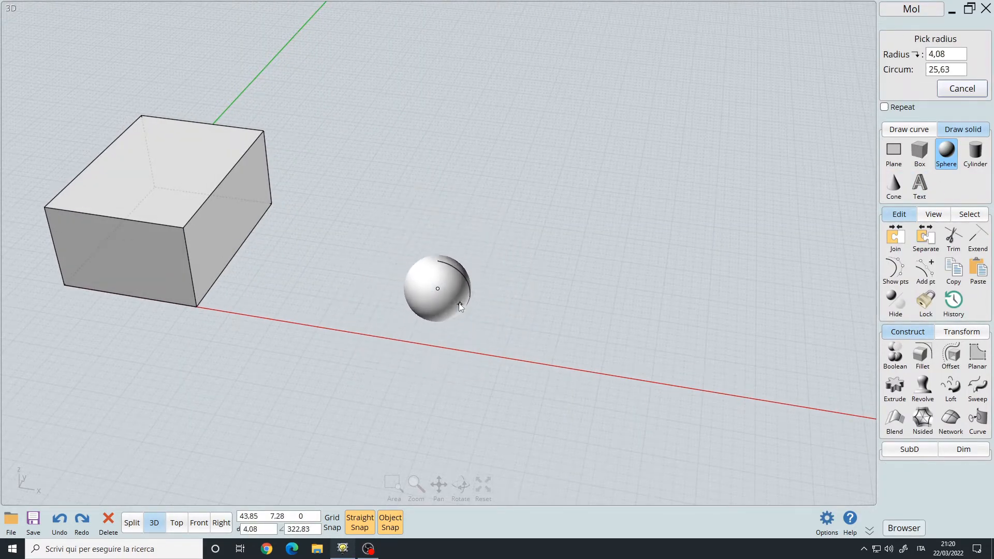
pyautogui.click(497, 330)
# - Draw a vertical cylinder behind the sphere, with its base center at about X 31.1, Y 40.7 and a height of about 17.3
pyautogui.moveTo(614, 311); pyautogui.dragTo(593, 304, button='right')
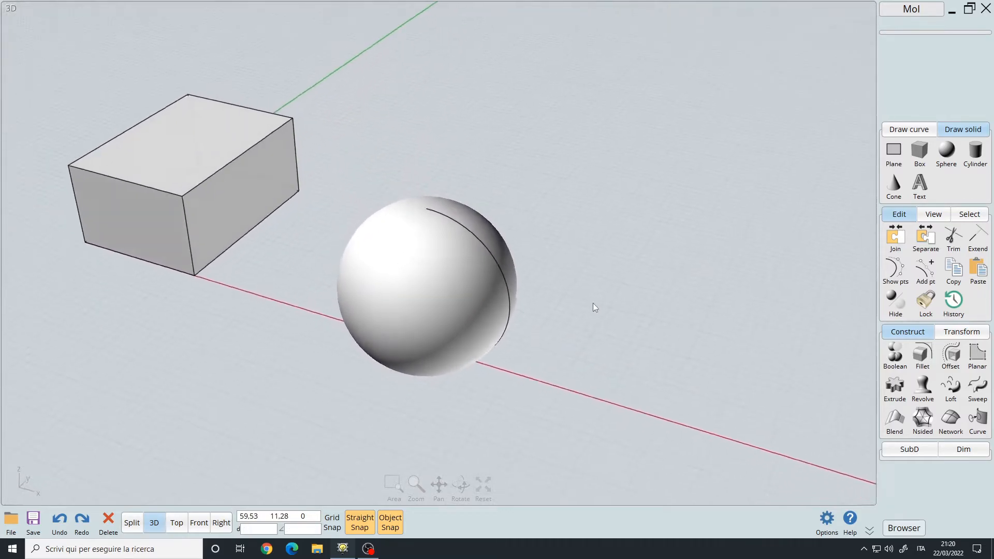
pyautogui.moveTo(592, 304); pyautogui.dragTo(484, 233, button='middle')
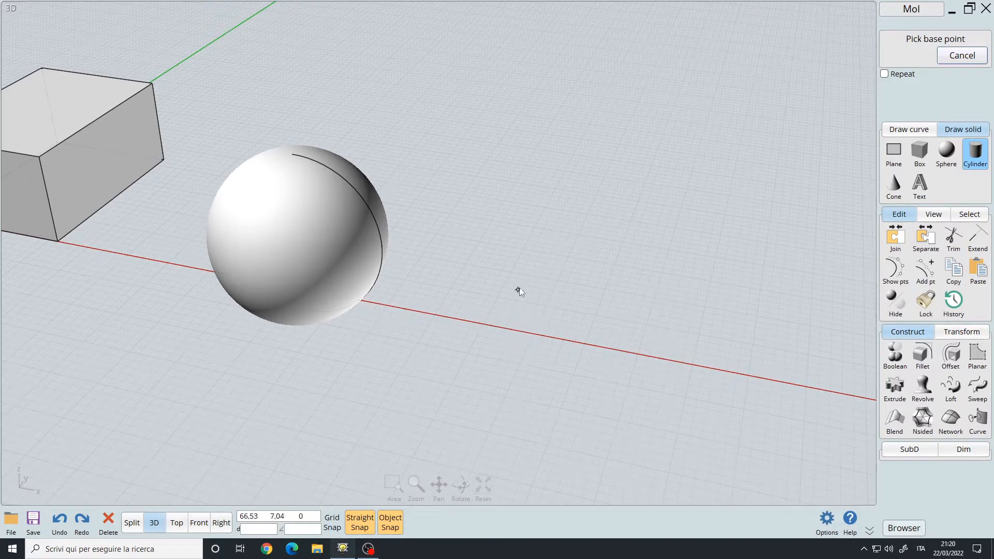
pyautogui.moveTo(524, 221); pyautogui.dragTo(479, 196, button='right')
pyautogui.moveTo(479, 194); pyautogui.dragTo(452, 277, button='middle')
pyautogui.scroll(2, 460, 272)
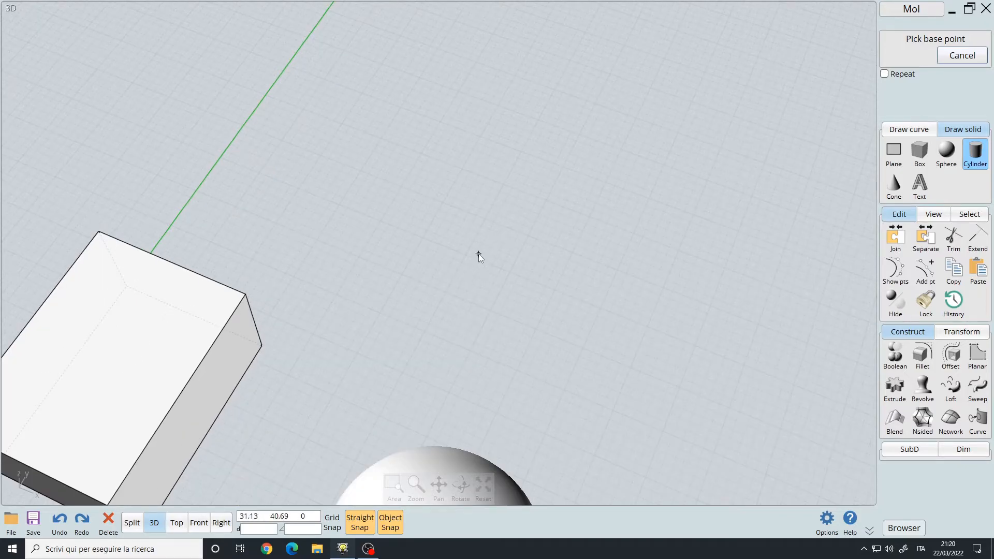
pyautogui.click(479, 255)
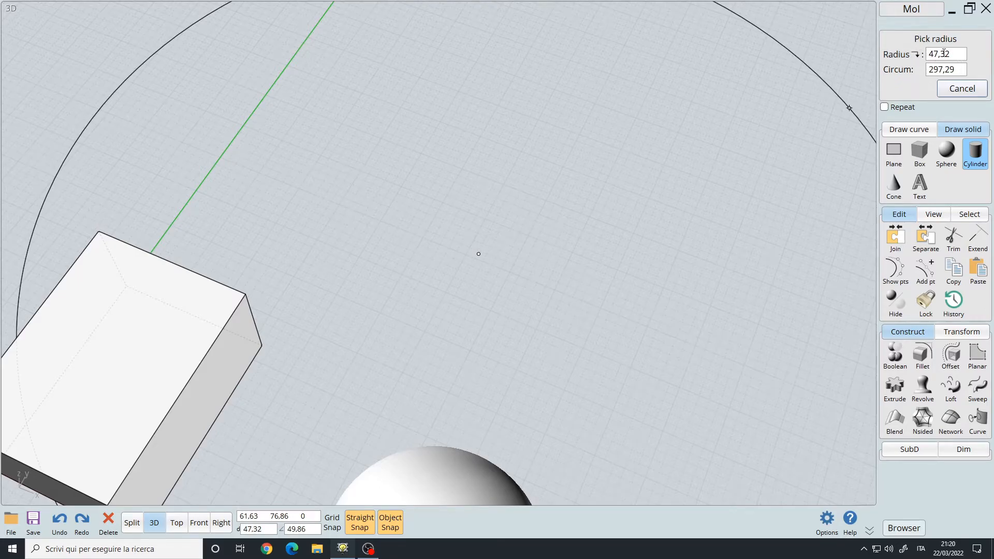
pyautogui.click(532, 273)
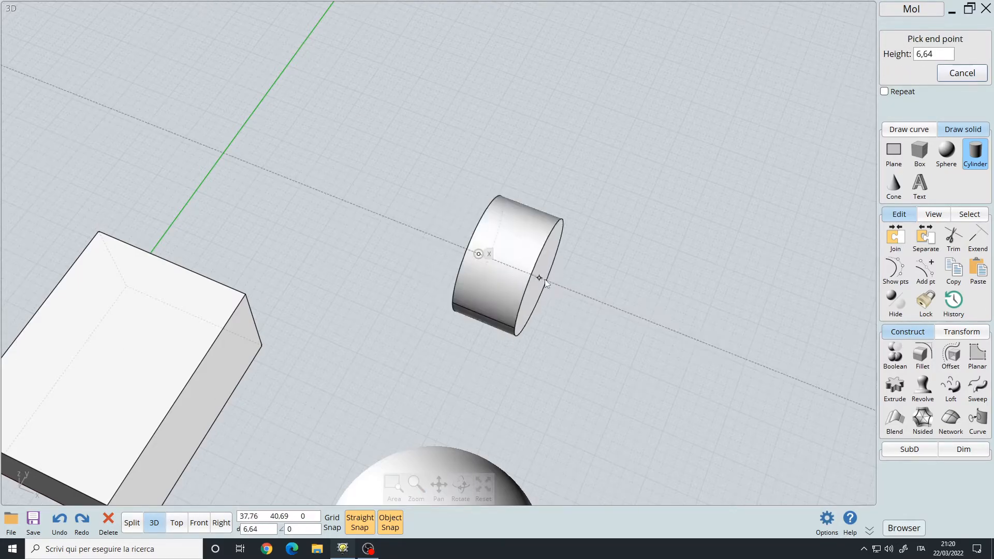
pyautogui.moveTo(528, 231); pyautogui.dragTo(510, 171, button='right')
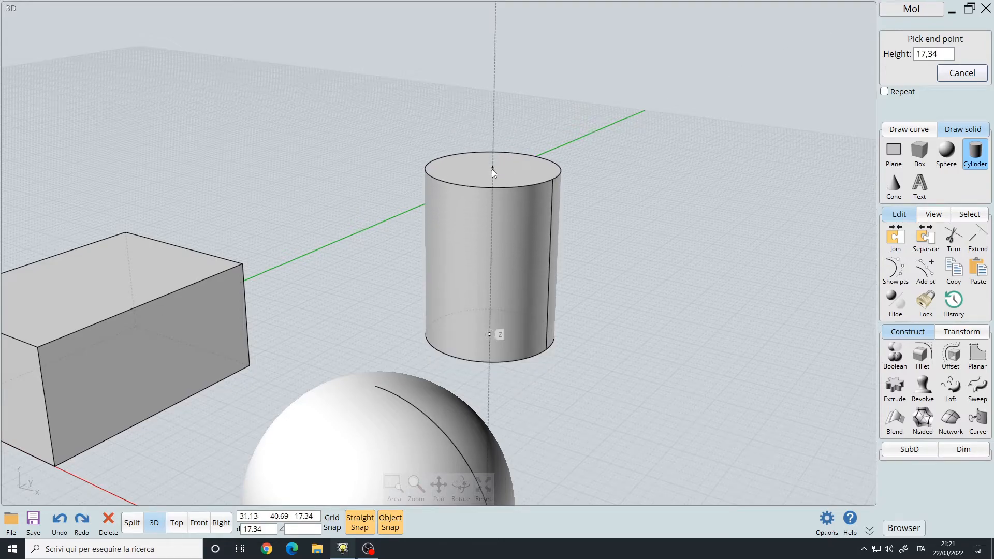
pyautogui.click(492, 169)
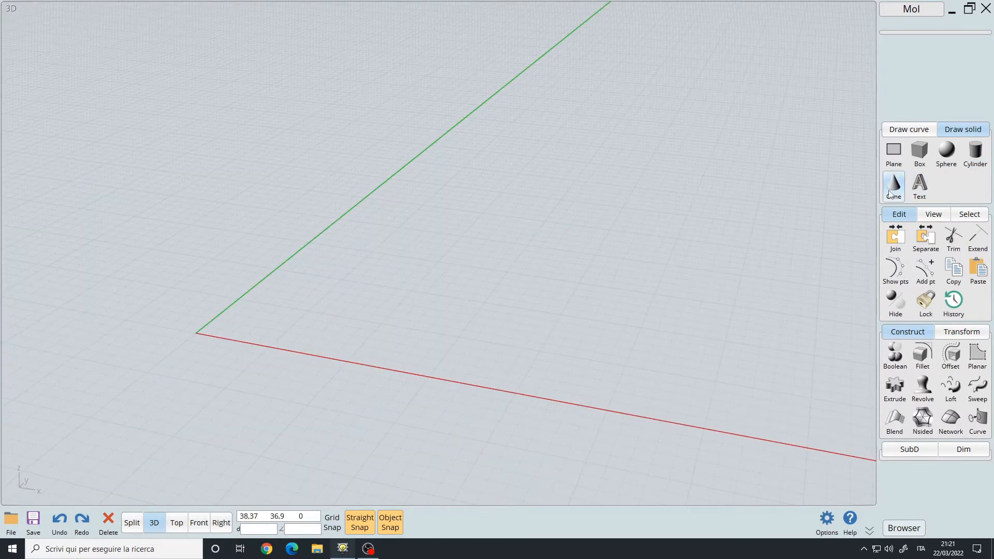
# - Draw an upright cone with its base centered on the origin and a height of about 11 units
pyautogui.click(888, 192)
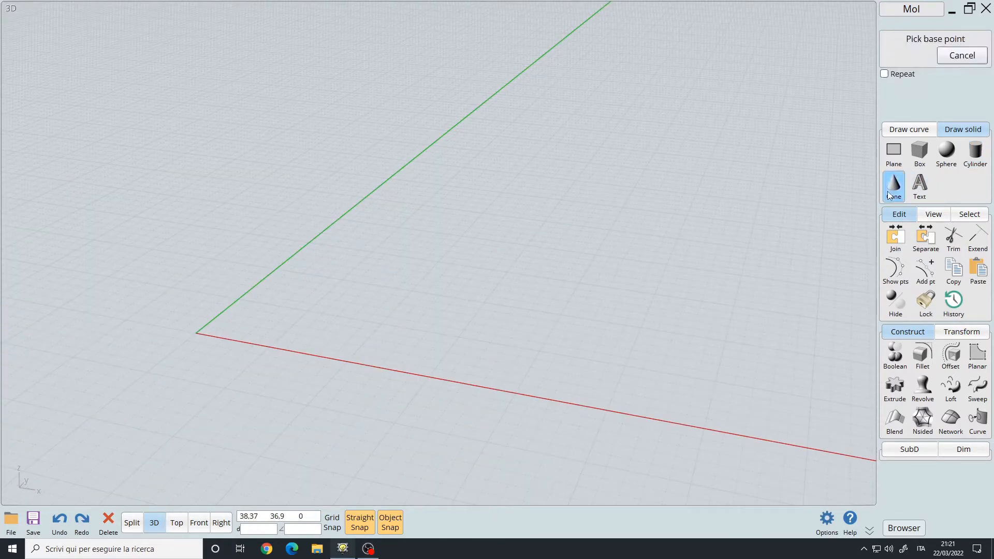
pyautogui.moveTo(511, 246); pyautogui.dragTo(579, 212, button='middle')
pyautogui.scroll(-2, 579, 212)
pyautogui.click(365, 260)
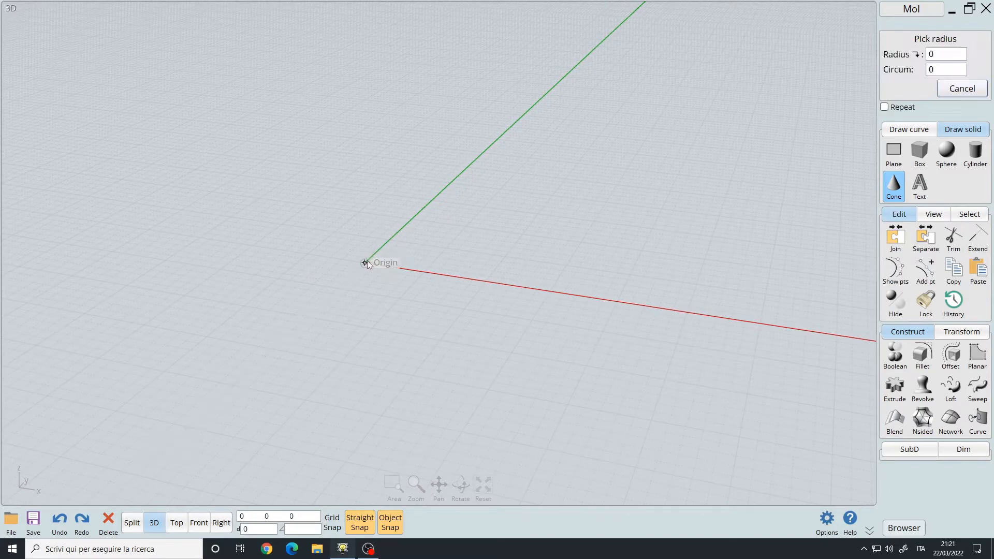
pyautogui.click(412, 271)
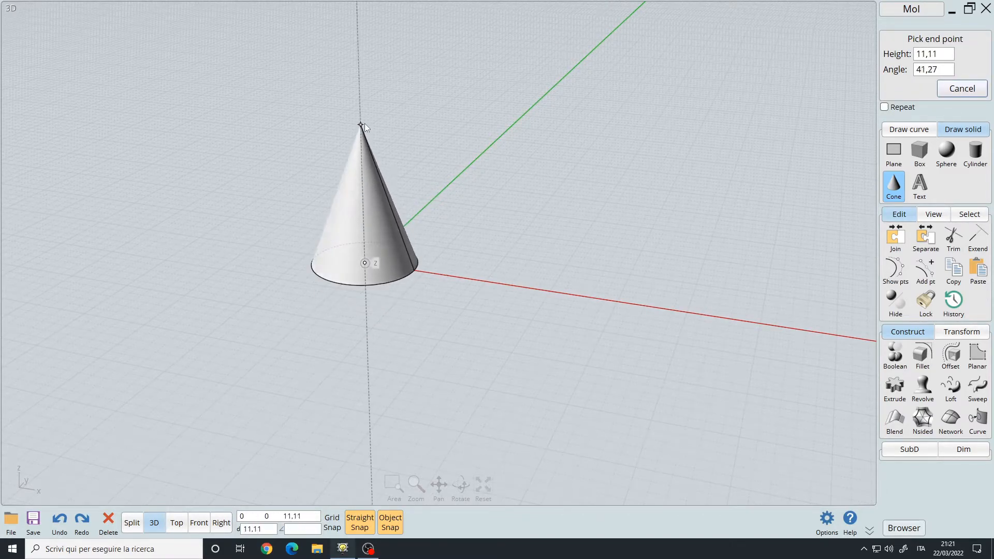
pyautogui.click(365, 135)
# - Start a 3D text reading "Tutorial" at about X 20.5, Y 12.9, with a thickness of 2
pyautogui.moveTo(437, 211); pyautogui.dragTo(360, 175, button='middle')
pyautogui.click(921, 186)
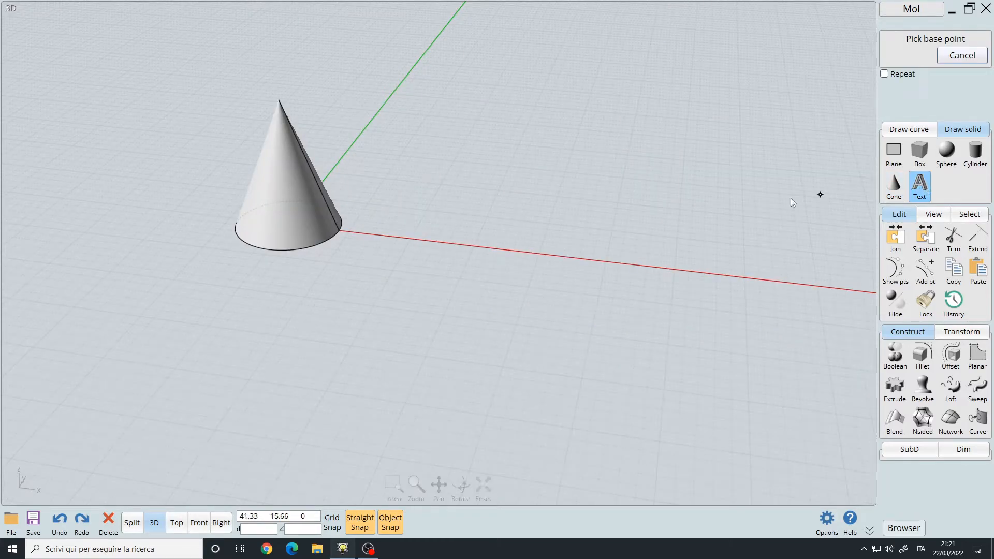
pyautogui.moveTo(667, 198); pyautogui.dragTo(534, 237, button='middle')
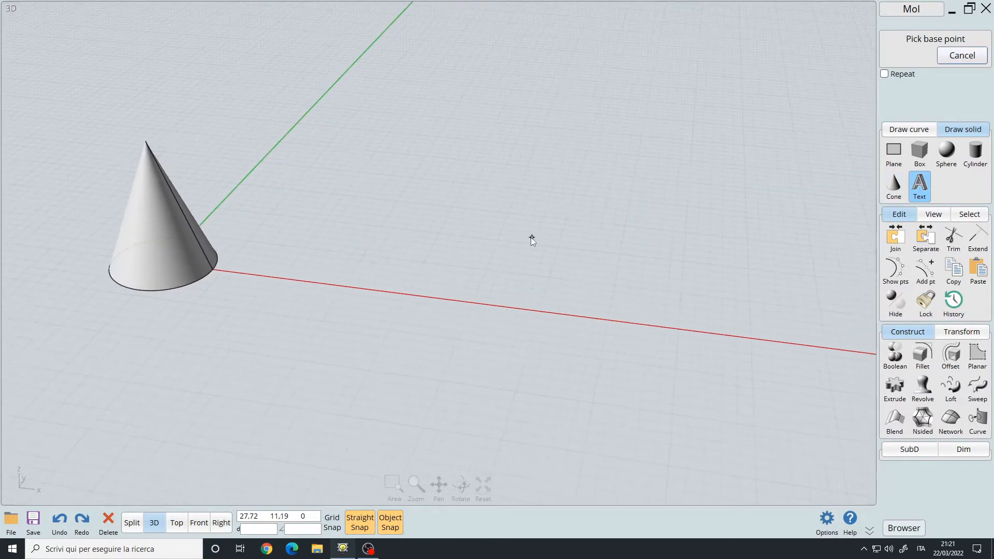
pyautogui.click(452, 219)
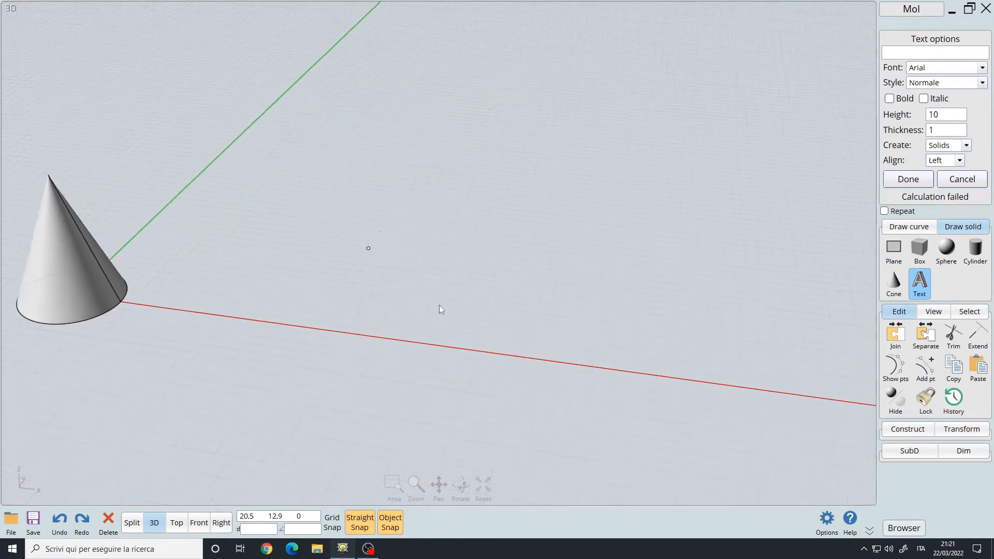
pyautogui.moveTo(439, 306); pyautogui.dragTo(474, 305, button='middle')
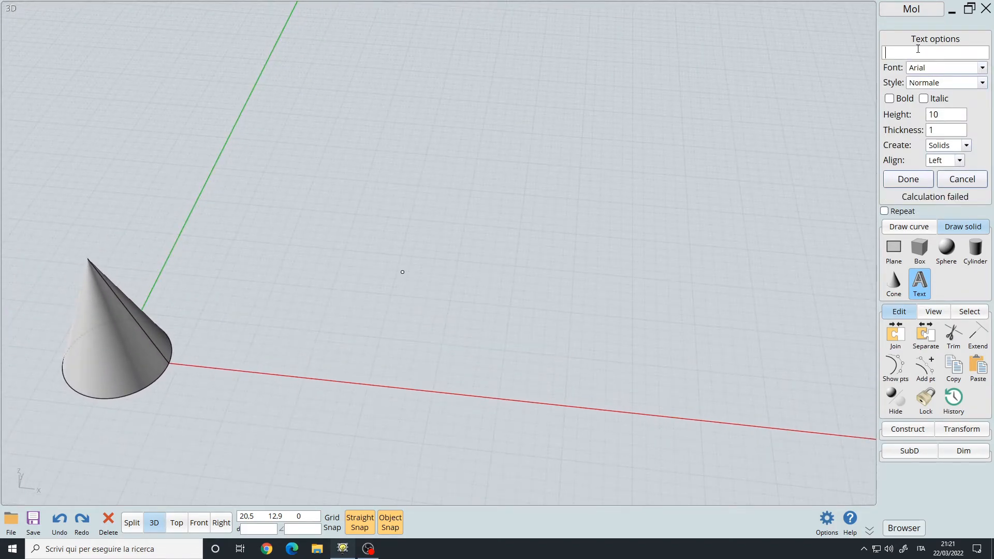
pyautogui.write('Tutorial')
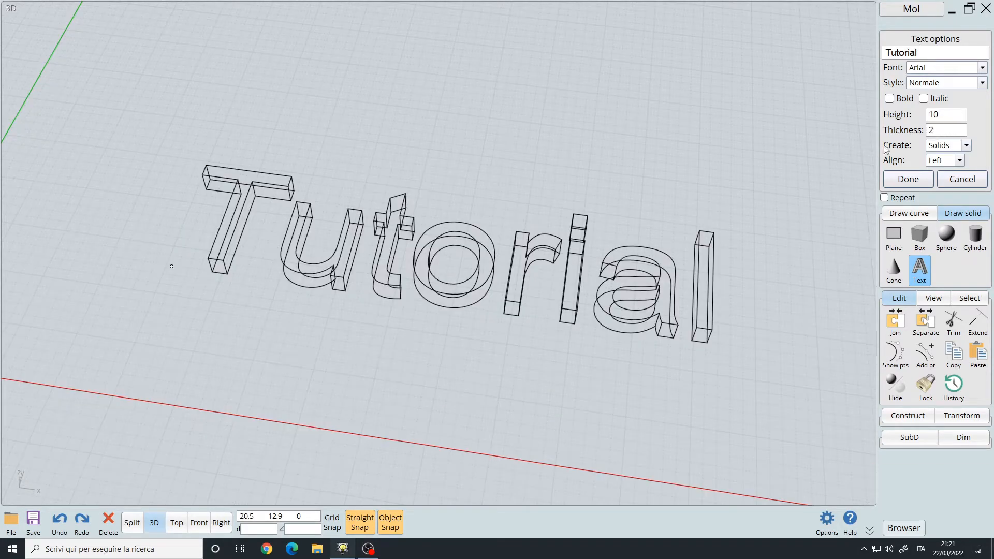
pyautogui.moveTo(559, 155); pyautogui.dragTo(615, 125, button='right')
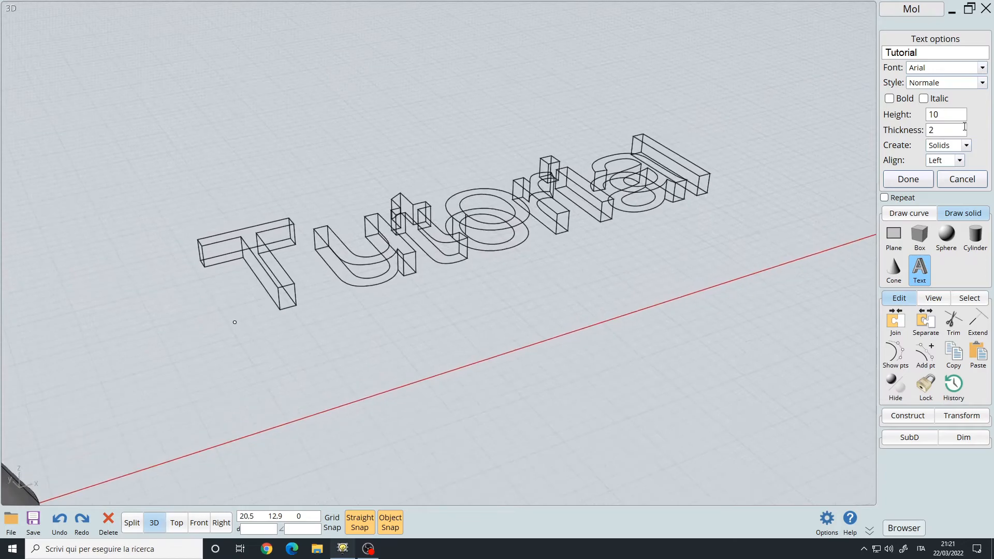
# - Try a height of 20 for the "Tutorial" text and settle on a height of 8
pyautogui.click(953, 117)
pyautogui.write('20')
pyautogui.press('Return')
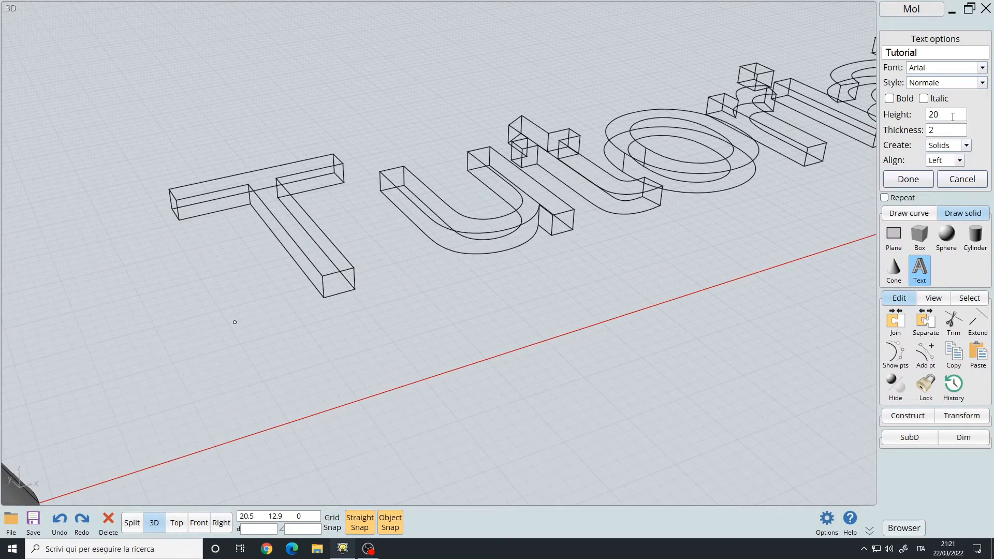
pyautogui.click(951, 116)
pyautogui.write('8')
pyautogui.press('Return')
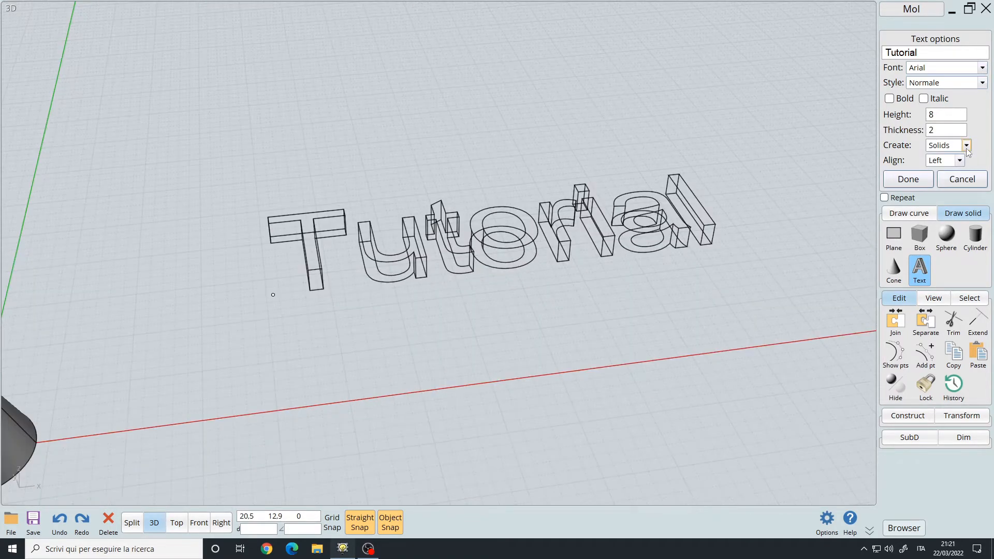
# - Keep Solids as the text's output type and preview Center and Right alignment before returning to Left
pyautogui.click(966, 146)
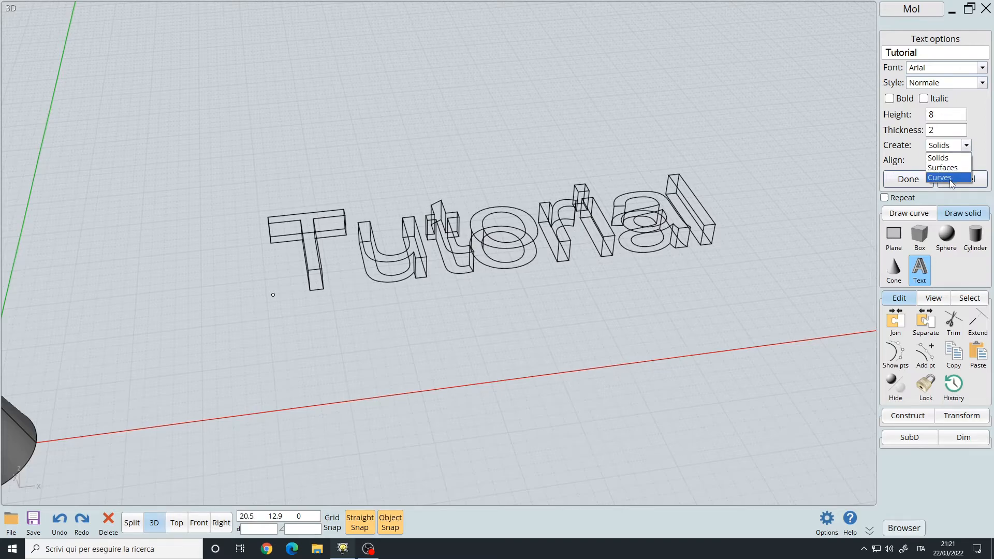
pyautogui.click(943, 159)
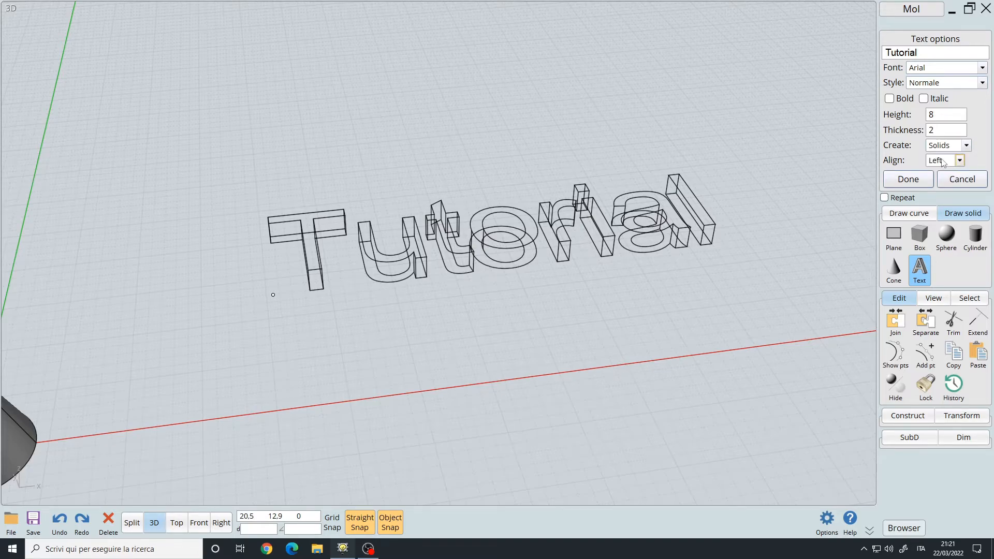
pyautogui.click(957, 161)
pyautogui.click(939, 182)
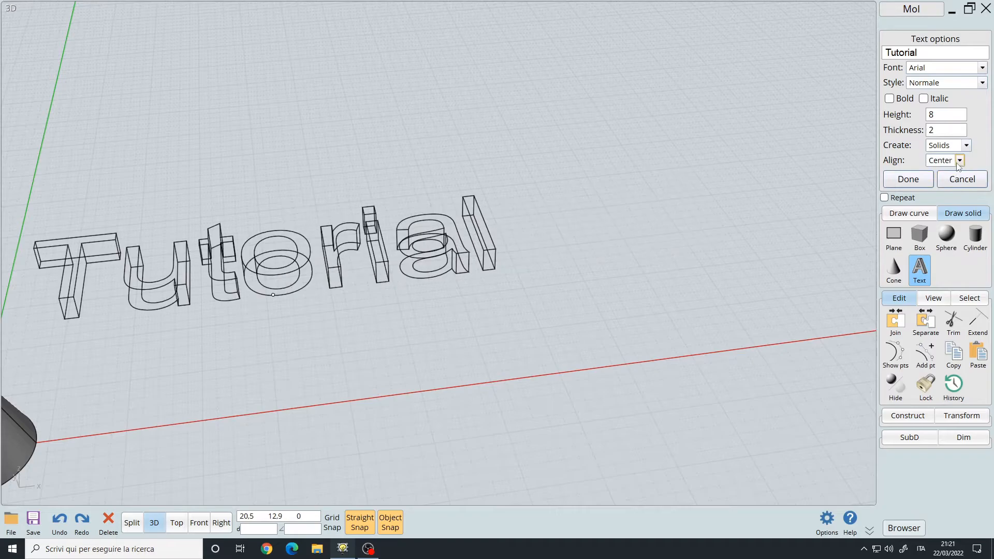
pyautogui.click(959, 160)
pyautogui.click(940, 193)
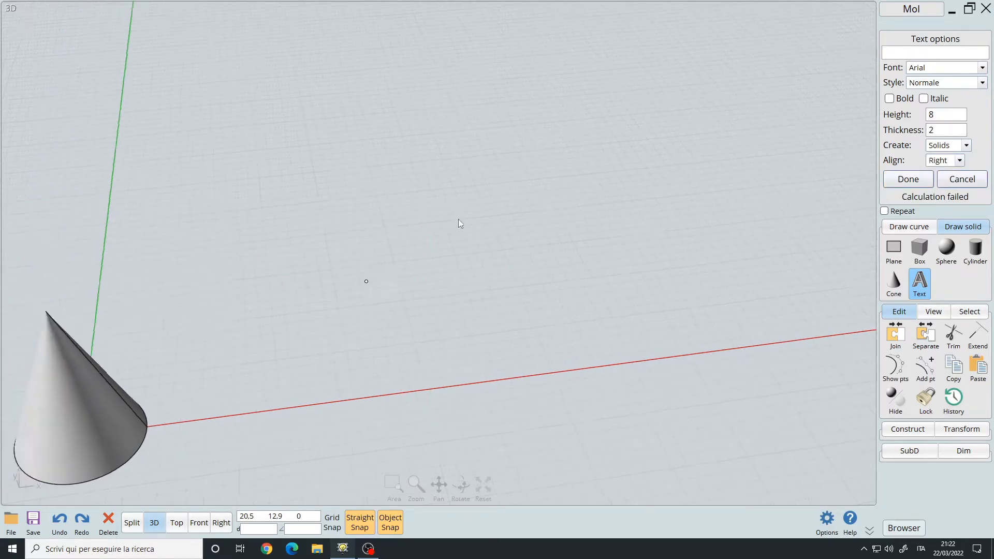
pyautogui.click(962, 159)
pyautogui.click(937, 175)
# - Enter "Tutorial" again as the text and create the solid letters
pyautogui.click(929, 54)
pyautogui.write('Tutorial')
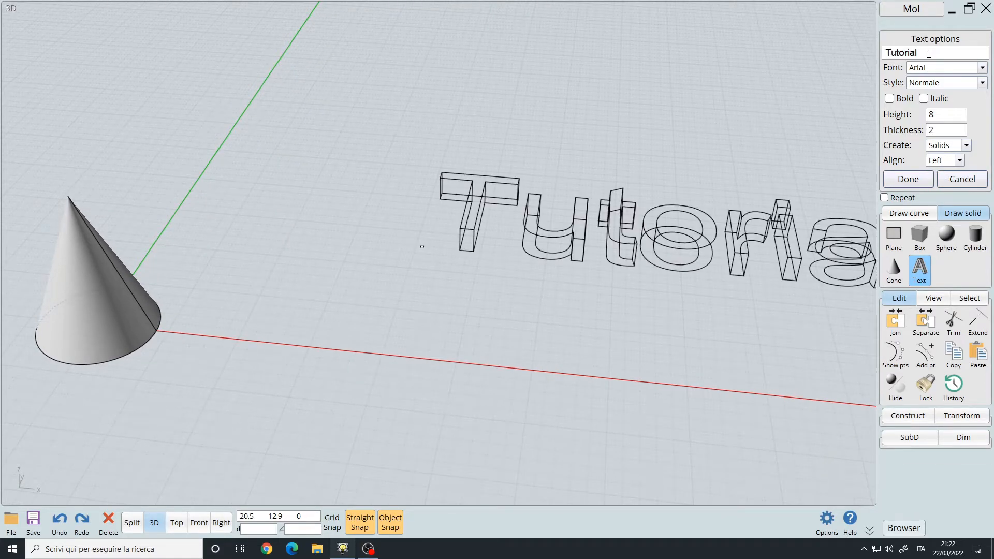
pyautogui.click(917, 181)
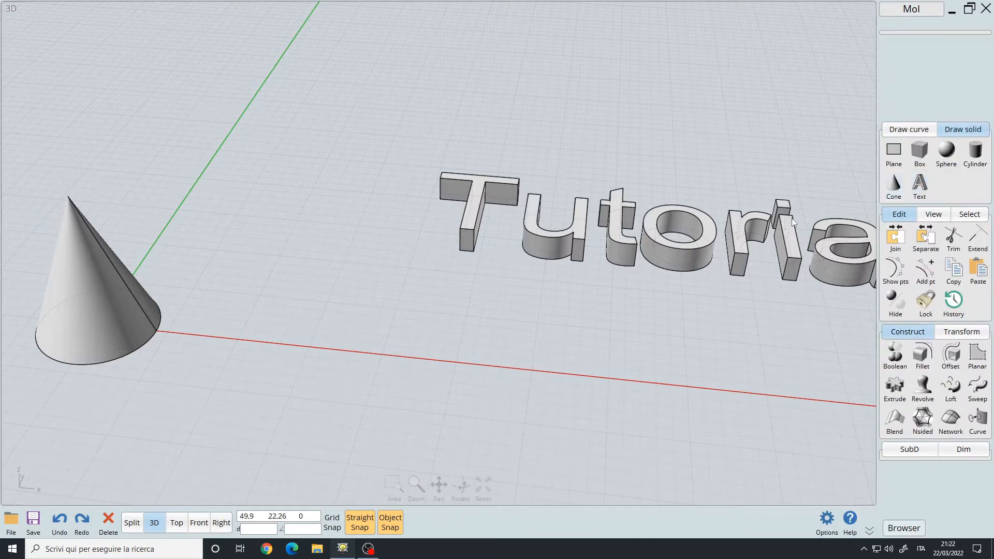
# - Move the letter T up and away from the word and shift the letter u to the left
pyautogui.moveTo(745, 187); pyautogui.dragTo(514, 181, button='middle')
pyautogui.moveTo(514, 181); pyautogui.dragTo(487, 283, button='right')
pyautogui.moveTo(487, 283); pyautogui.dragTo(600, 162, button='middle')
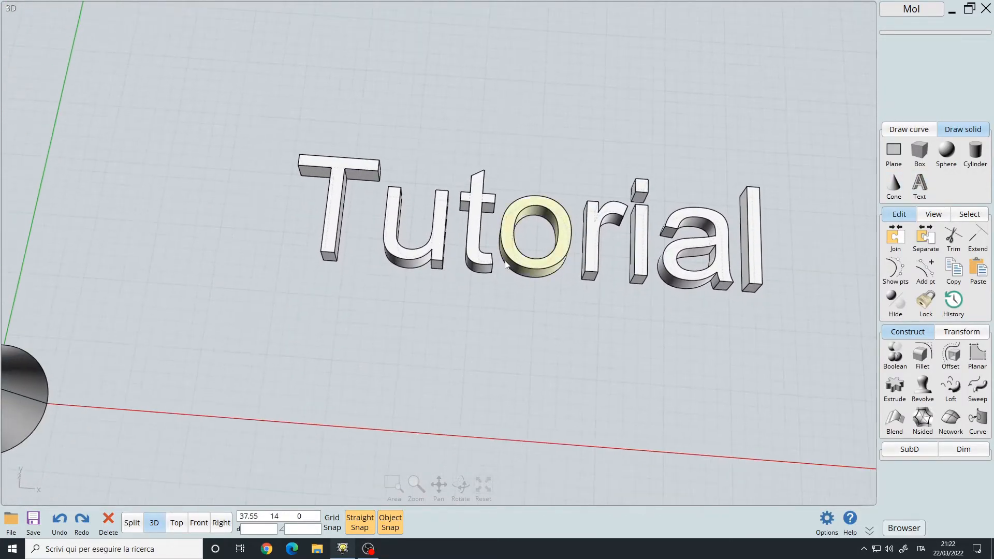
pyautogui.moveTo(338, 222); pyautogui.dragTo(377, 123)
pyautogui.moveTo(409, 248); pyautogui.dragTo(261, 243)
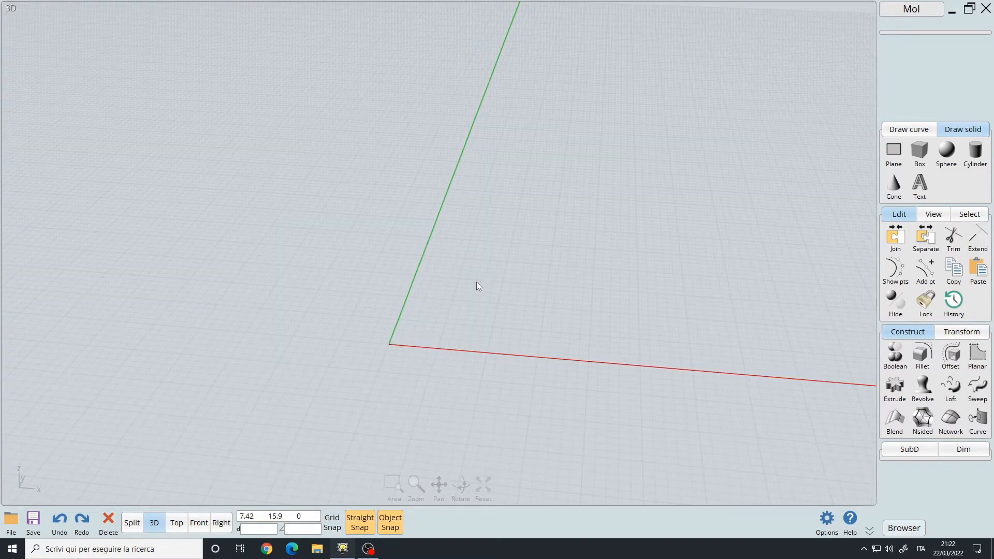
# - Switch back to the curve drawing tools with the 3D view showing the origin and axes
pyautogui.moveTo(477, 286); pyautogui.dragTo(559, 269, button='right')
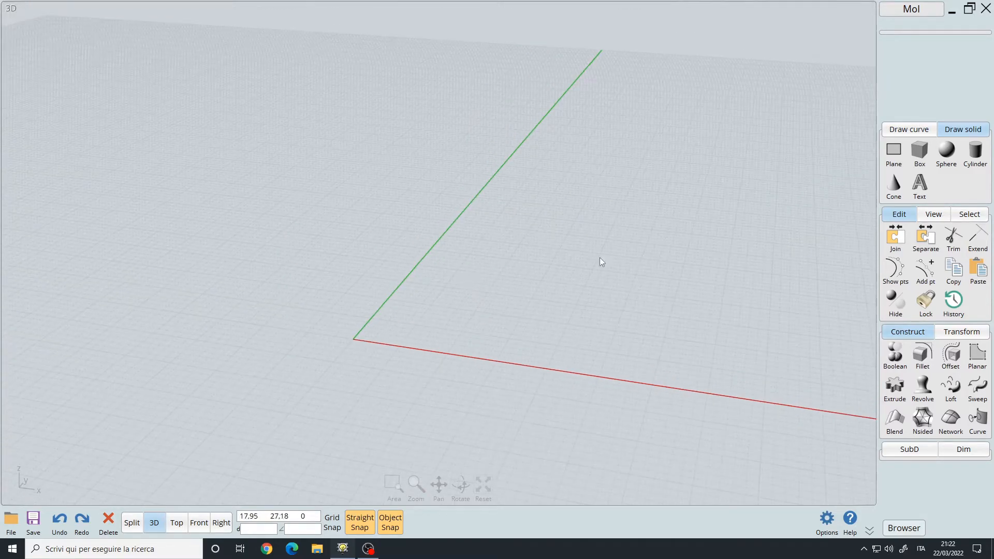
pyautogui.click(915, 133)
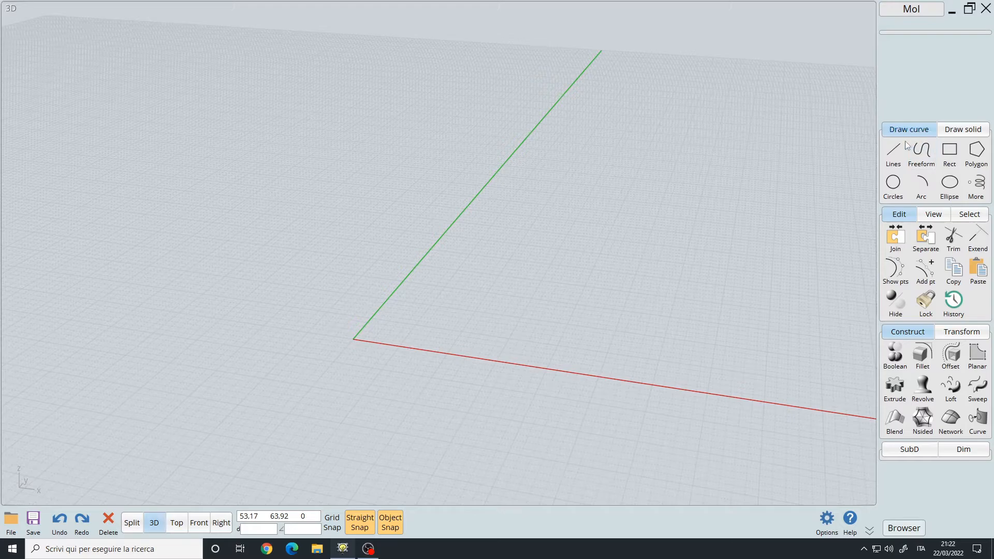
pyautogui.moveTo(575, 278); pyautogui.dragTo(601, 242, button='right')
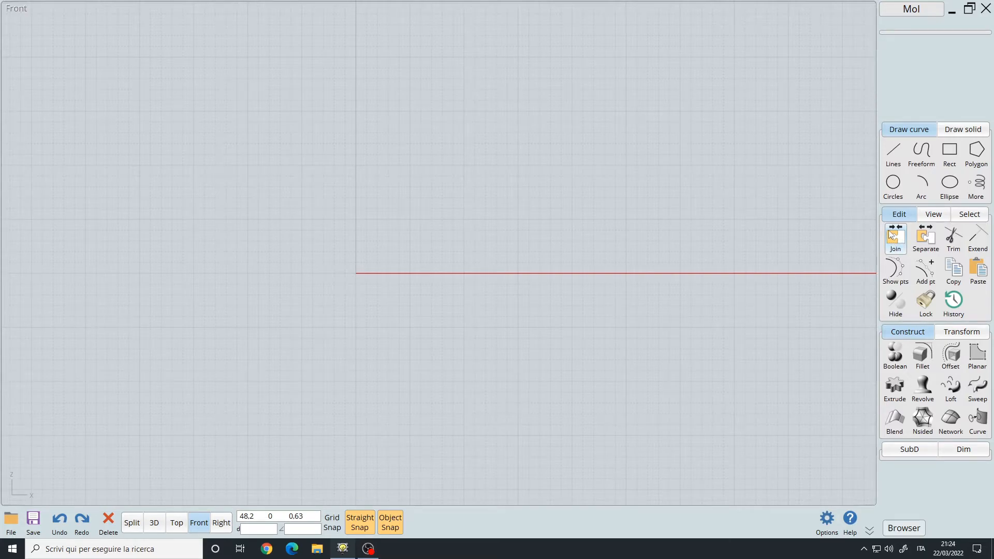
# - Draw a straight line rising to the right above the X axis in the Front view
pyautogui.moveTo(600, 206); pyautogui.dragTo(523, 238, button='right')
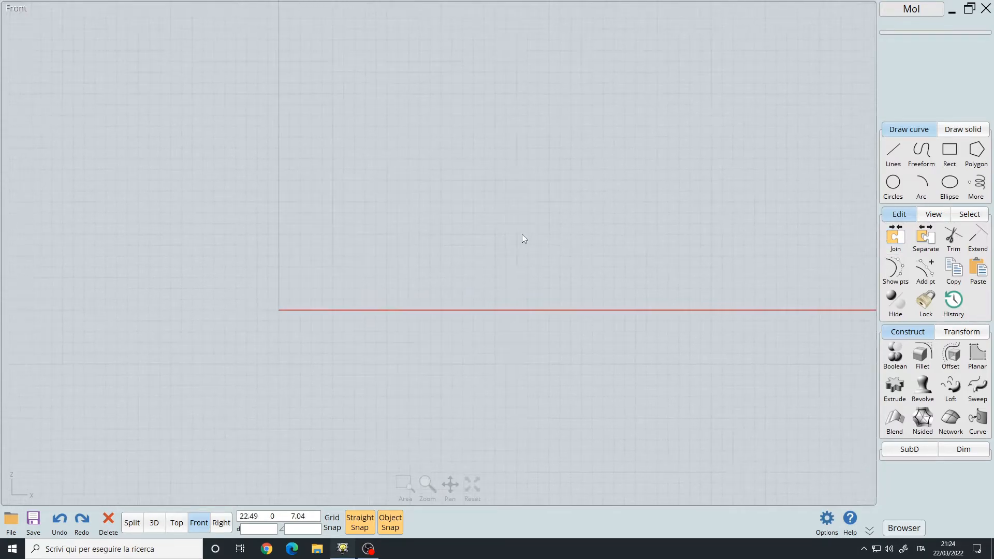
pyautogui.click(893, 155)
pyautogui.click(338, 254)
pyautogui.click(449, 181)
# - Draw a second line about 8 units long, sloping down to the right from the first line's upper endpoint
pyautogui.press('Return')
pyautogui.scroll(3, 472, 181)
pyautogui.scroll(2, 467, 184)
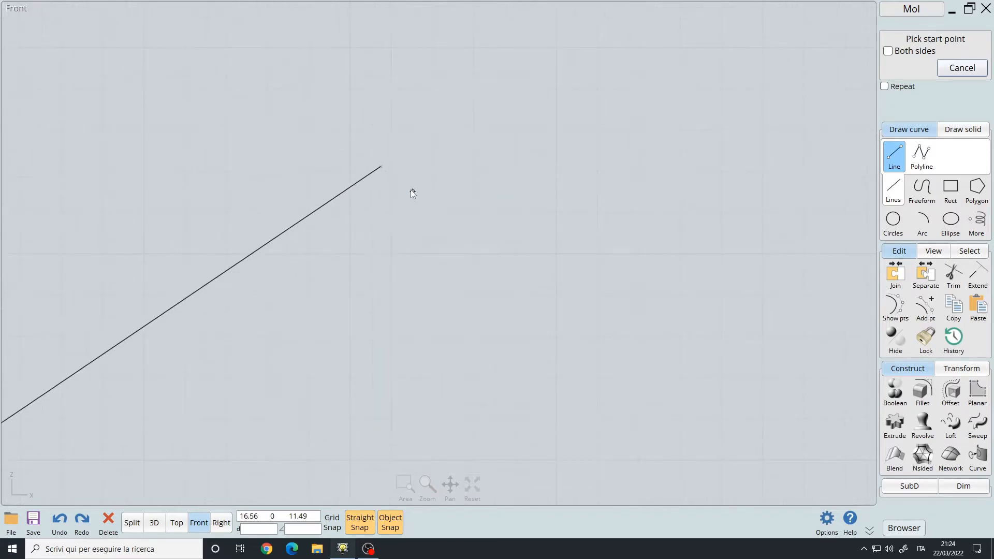
pyautogui.click(381, 167)
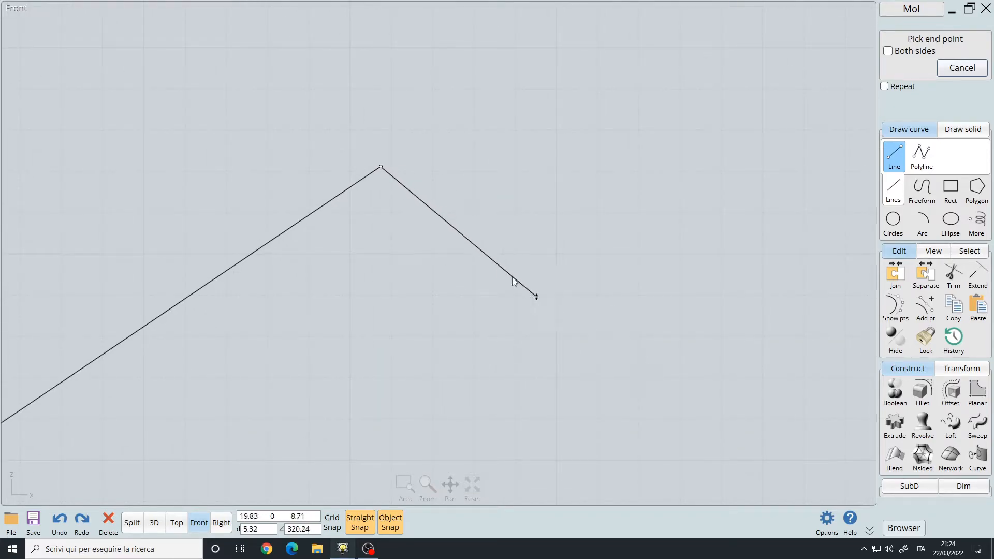
pyautogui.scroll(-3, 401, 270)
pyautogui.moveTo(432, 315); pyautogui.dragTo(504, 291, button='right')
pyautogui.scroll(1, 499, 288)
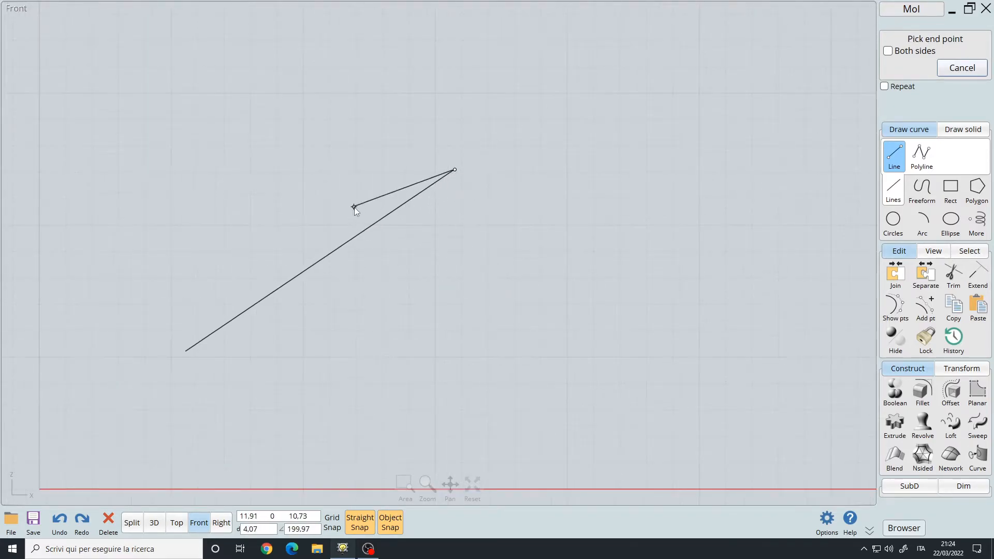
pyautogui.click(622, 297)
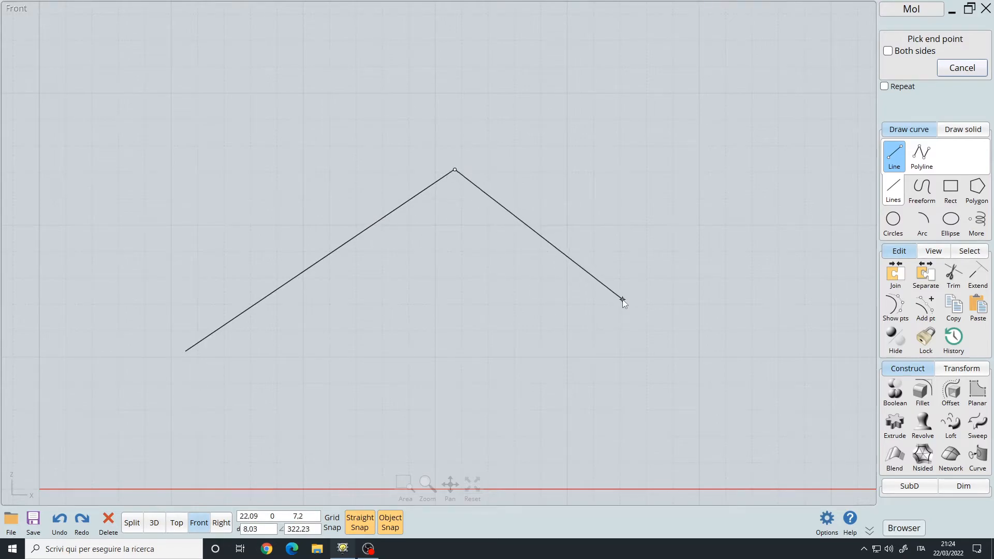
pyautogui.moveTo(483, 374); pyautogui.dragTo(585, 301, button='right')
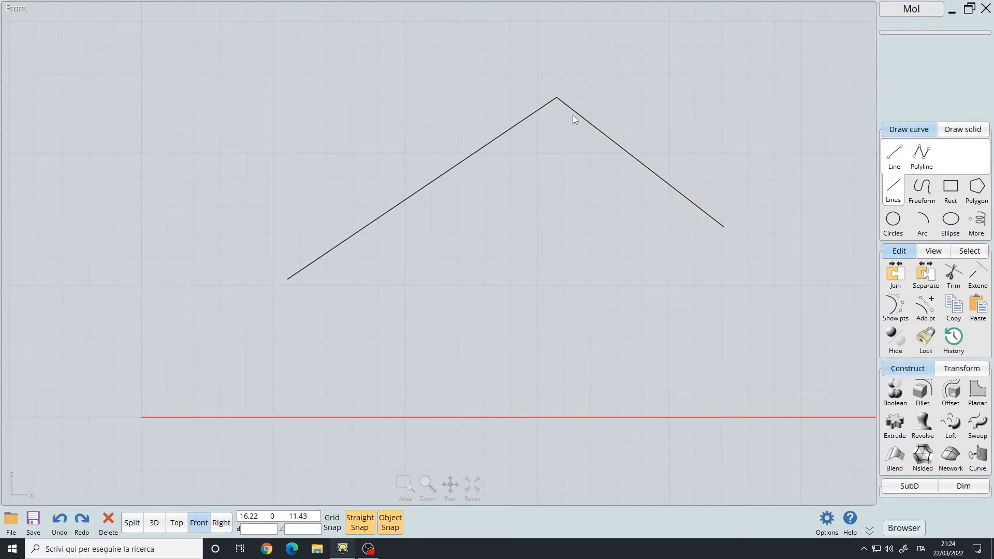
# - Move the shorter line on its own, undo the move and clear the selection
pyautogui.moveTo(581, 117); pyautogui.dragTo(615, 138)
pyautogui.hotkey('ctrl', 'z')
pyautogui.click(564, 234)
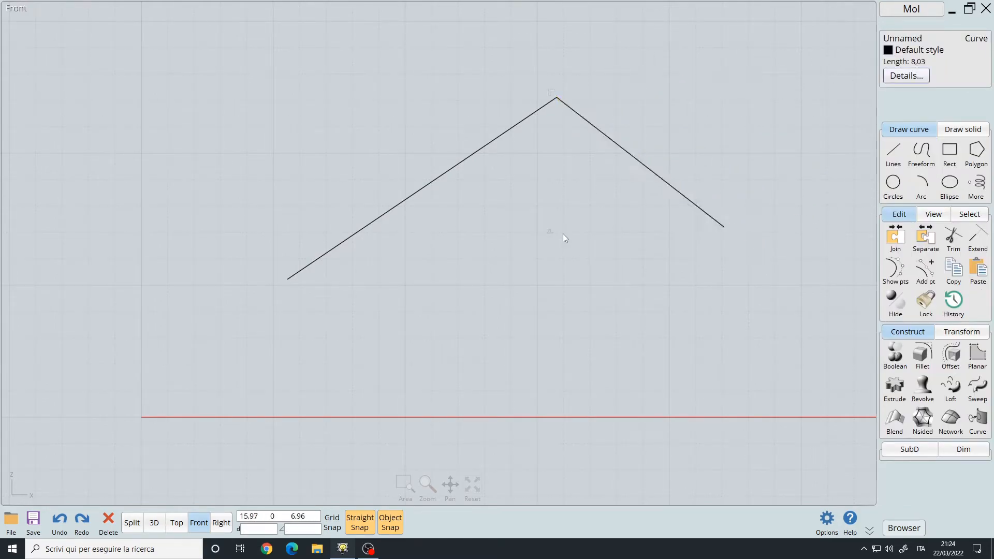
# - Join the two lines into one curve and move it down and to the left as a single object
pyautogui.moveTo(576, 228); pyautogui.dragTo(403, 88)
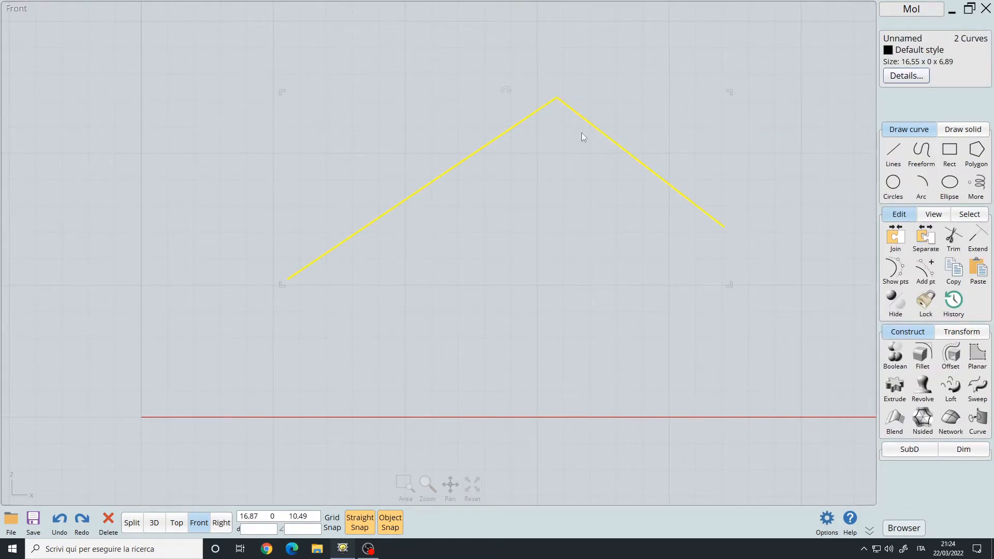
pyautogui.click(895, 237)
pyautogui.moveTo(590, 125); pyautogui.dragTo(508, 218)
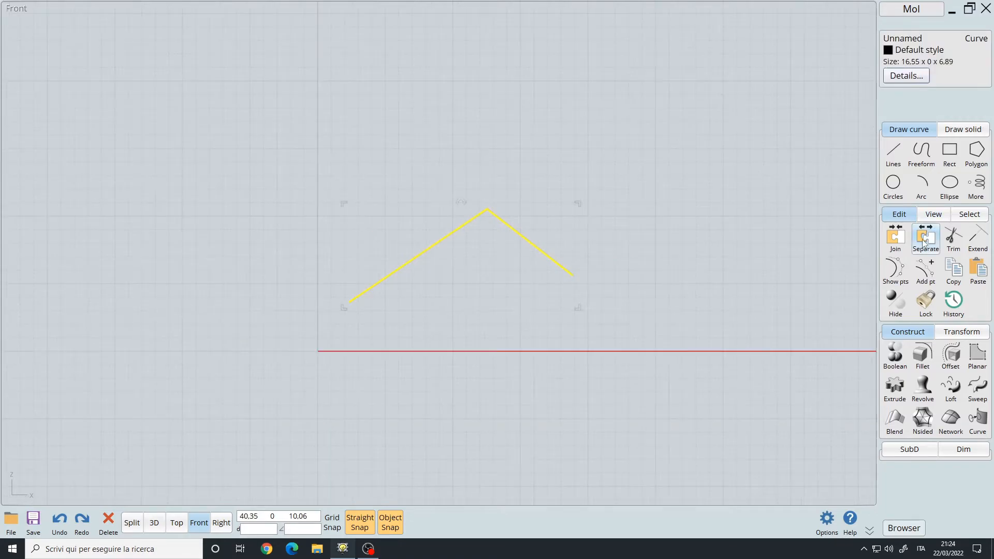
# - Display the joined curve's control points, select its two endpoints together and clear the selection
pyautogui.scroll(3, 523, 248)
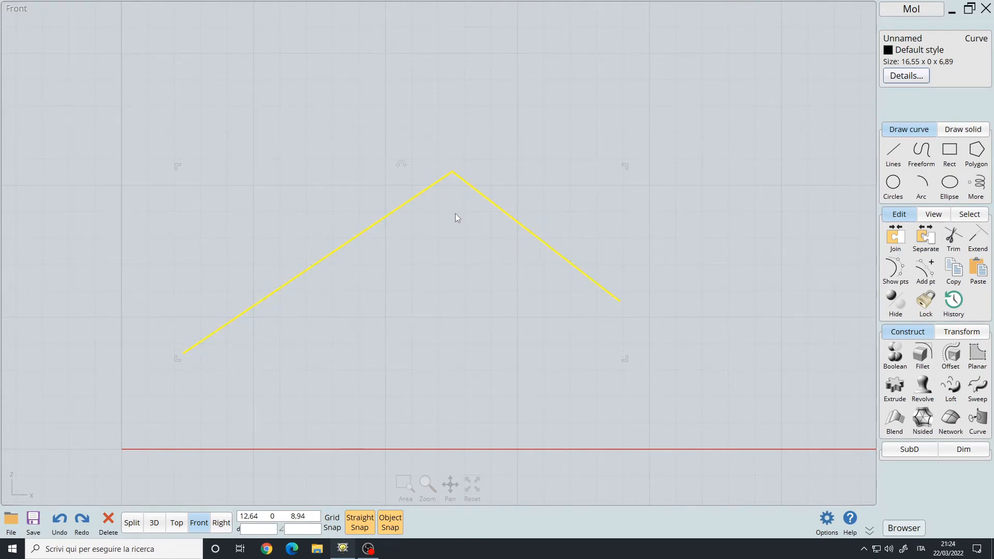
pyautogui.moveTo(431, 247); pyautogui.dragTo(461, 209, button='middle')
pyautogui.scroll(2, 483, 160)
pyautogui.scroll(-2, 483, 238)
pyautogui.click(261, 397)
pyautogui.moveTo(586, 250); pyautogui.dragTo(715, 357)
pyautogui.click(608, 352)
pyautogui.click(481, 161)
pyautogui.click(482, 292)
pyautogui.moveTo(168, 300); pyautogui.dragTo(253, 386)
pyautogui.moveTo(620, 249); pyautogui.dragTo(726, 355)
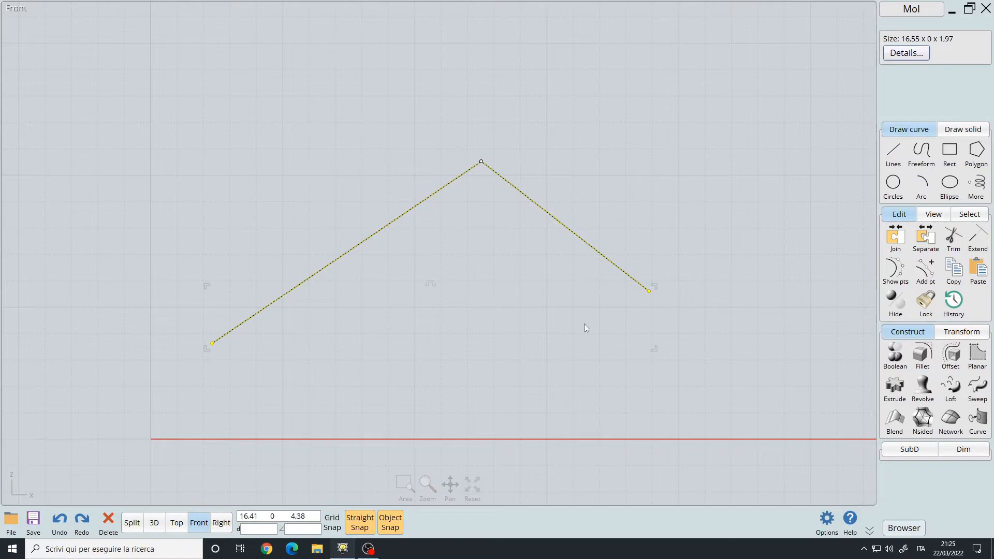
pyautogui.click(712, 309)
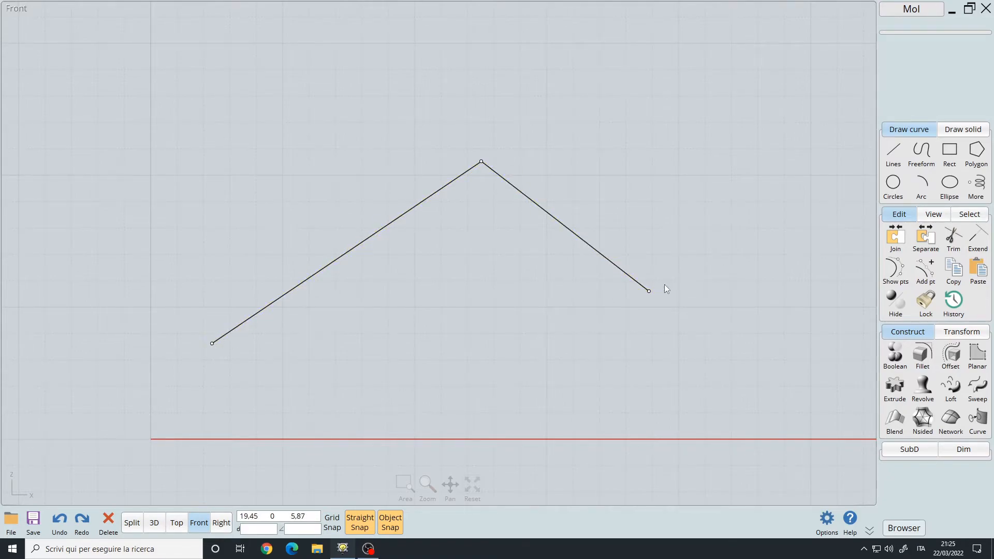
# - Examine the corner point shared by both segments and select the joined curve as a whole
pyautogui.click(481, 162)
pyautogui.moveTo(451, 131); pyautogui.dragTo(520, 204)
pyautogui.click(506, 184)
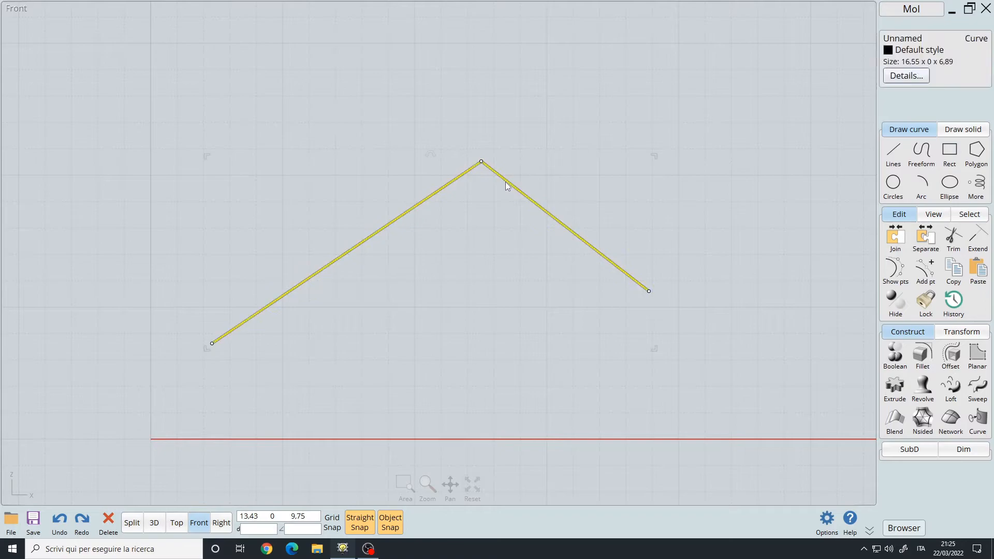
pyautogui.click(513, 203)
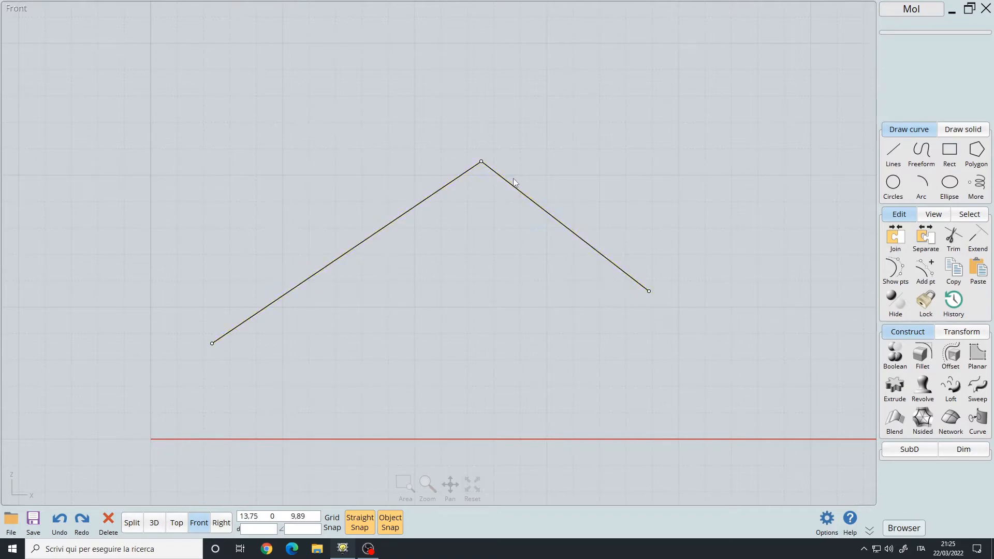
pyautogui.click(475, 175)
pyautogui.click(496, 266)
# - Hide the curve's control points, separate it into two lines and move the shorter line down
pyautogui.click(533, 200)
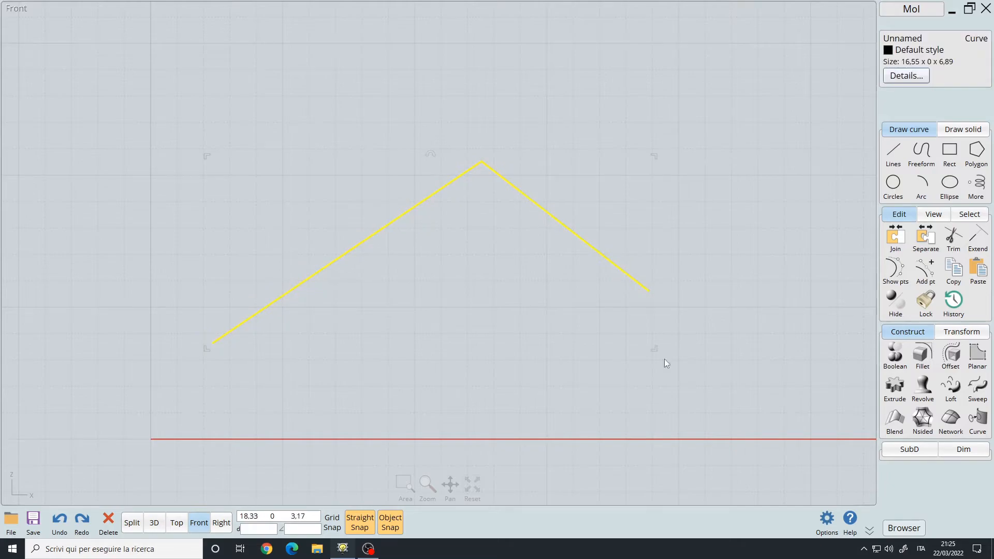
pyautogui.click(926, 238)
pyautogui.moveTo(518, 189); pyautogui.dragTo(511, 259)
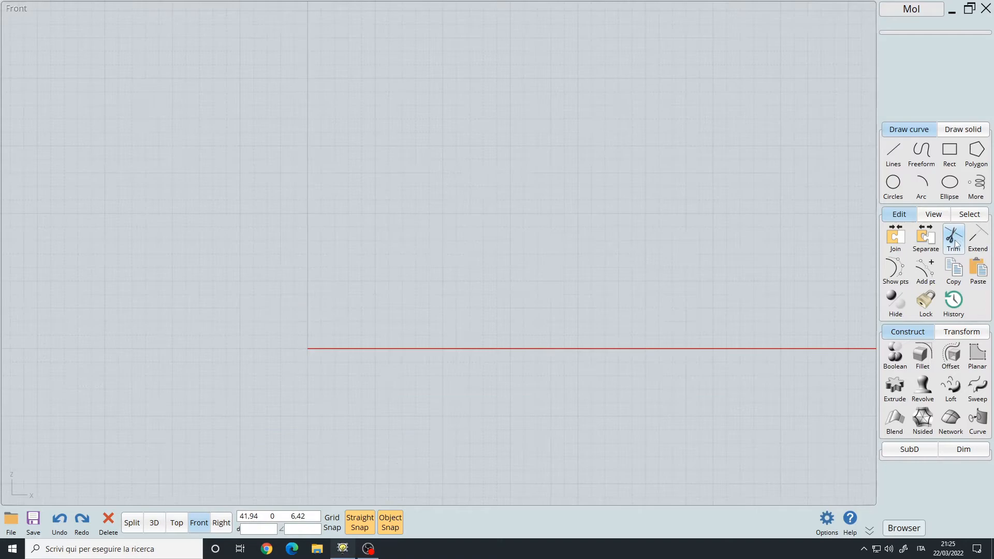
# - Draw two concentric circles centred on the origin and a small circle crossing both at the top
pyautogui.click(953, 239)
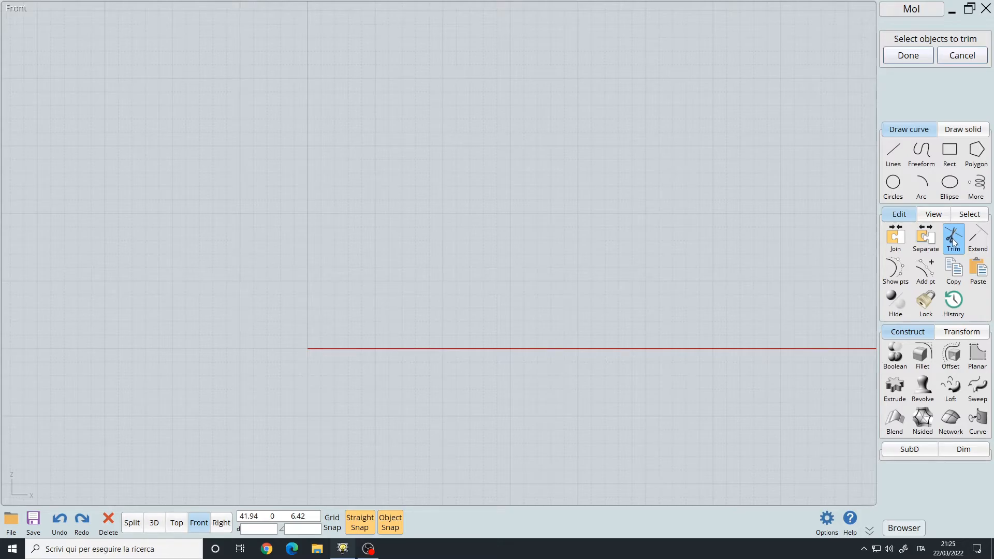
pyautogui.press('Escape')
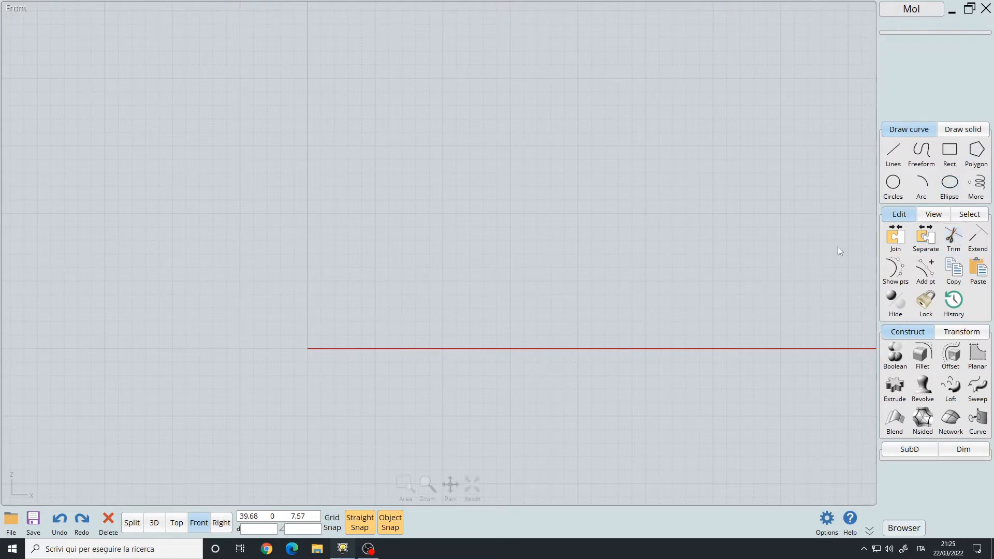
pyautogui.moveTo(508, 241); pyautogui.dragTo(607, 198, button='middle')
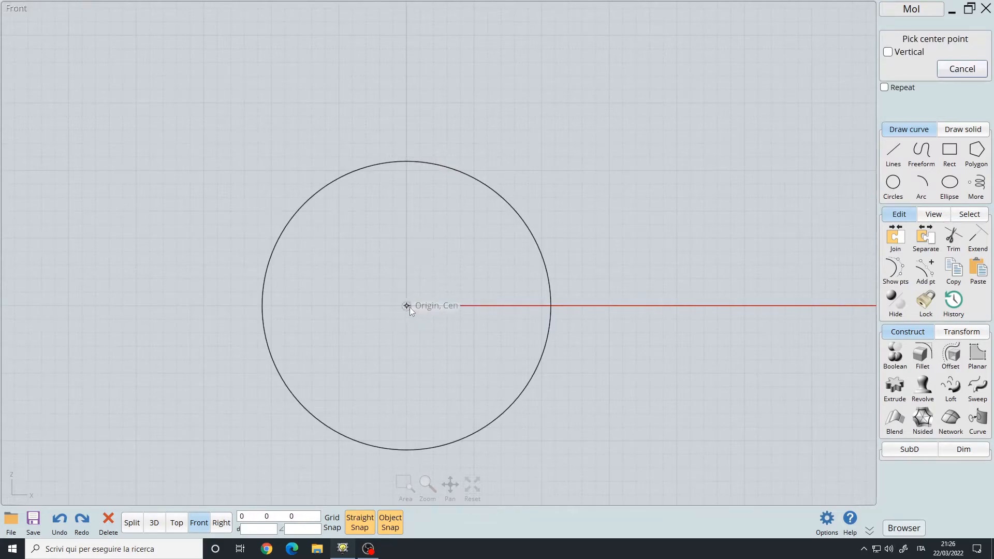
pyautogui.click(407, 305)
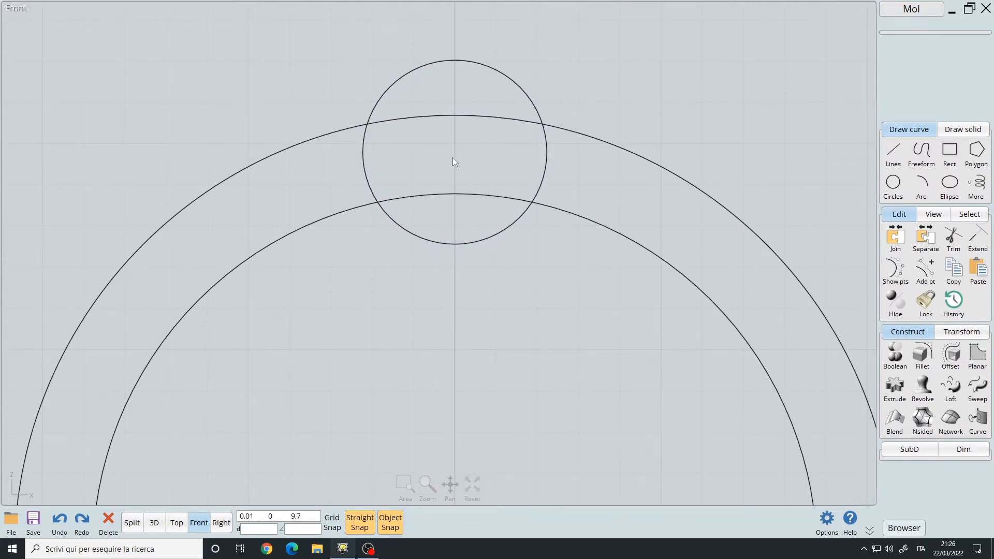
# - Trim the small circle using the outer circle as the cutting object, with Project intersections enabled
pyautogui.scroll(-5, 505, 135)
pyautogui.click(952, 238)
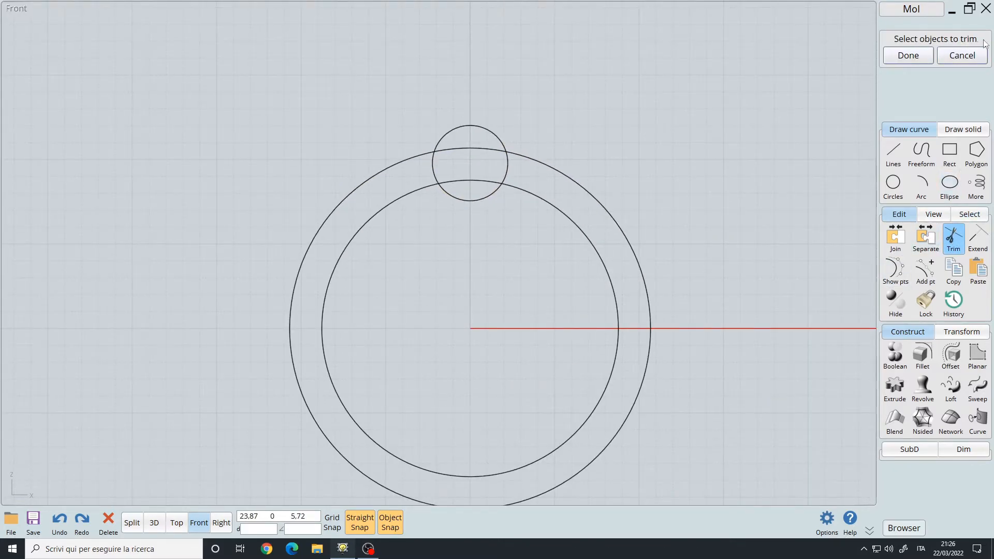
pyautogui.click(508, 162)
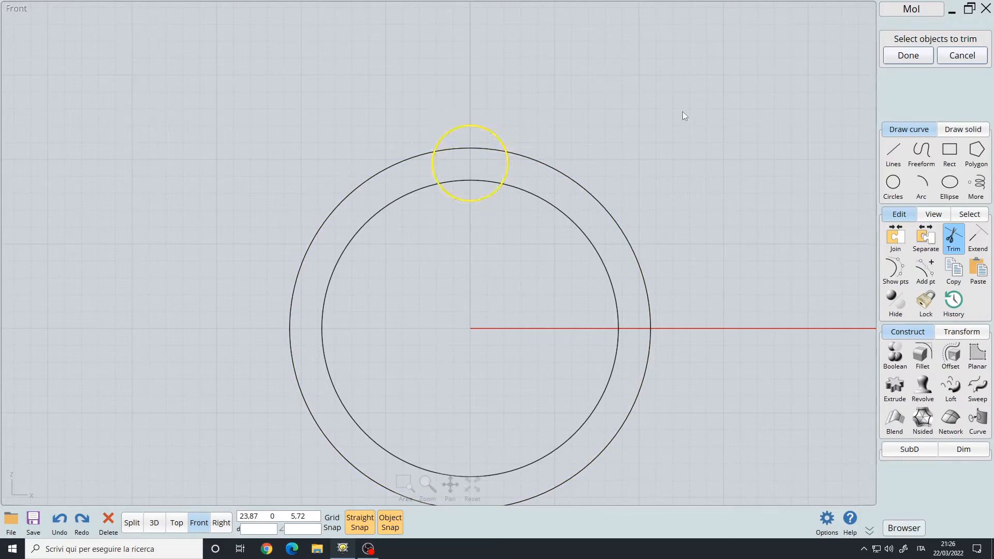
pyautogui.press('Return')
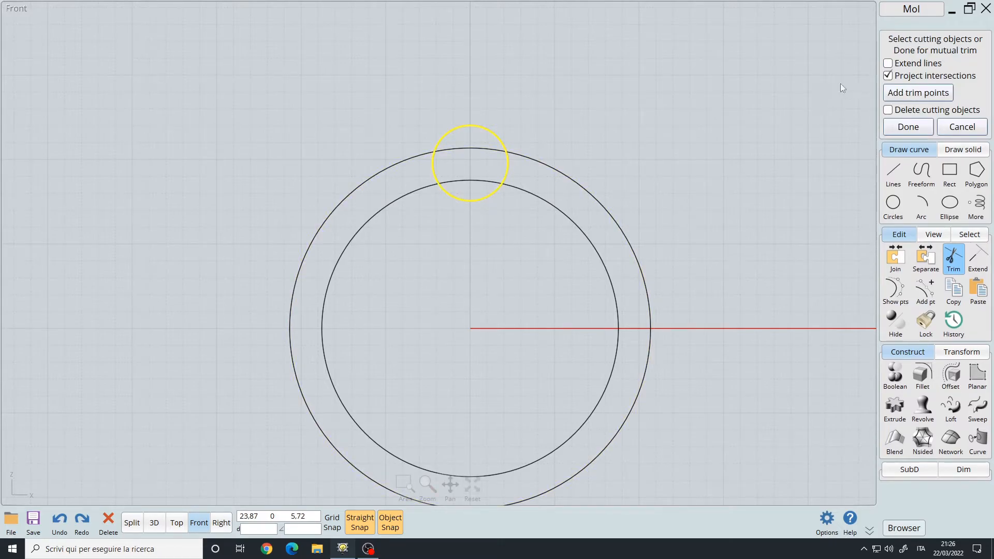
pyautogui.click(540, 165)
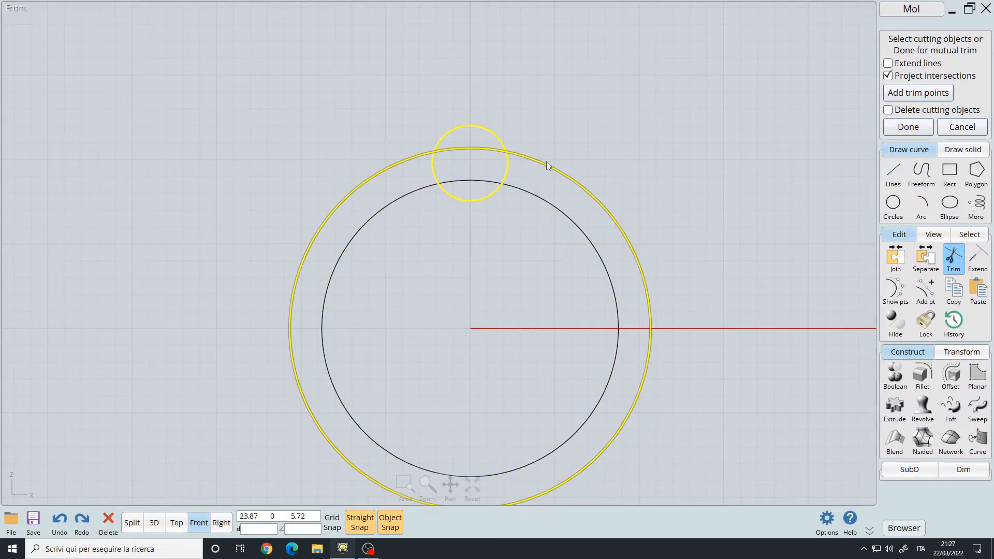
pyautogui.click(908, 127)
# - Remove the small circle's lower arc inside the outer circle and undo the completed trim
pyautogui.scroll(3, 685, 184)
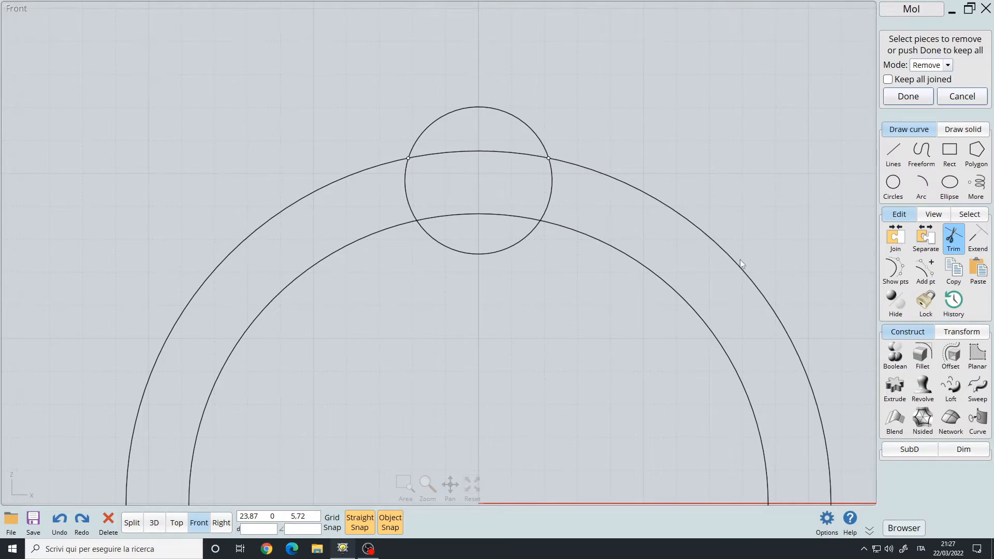
pyautogui.moveTo(588, 148); pyautogui.dragTo(672, 212)
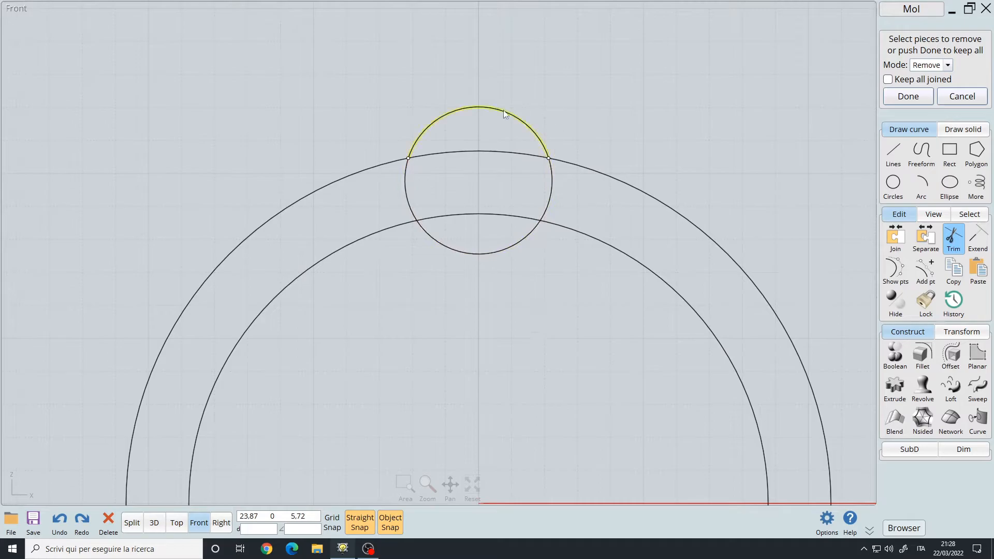
pyautogui.click(510, 246)
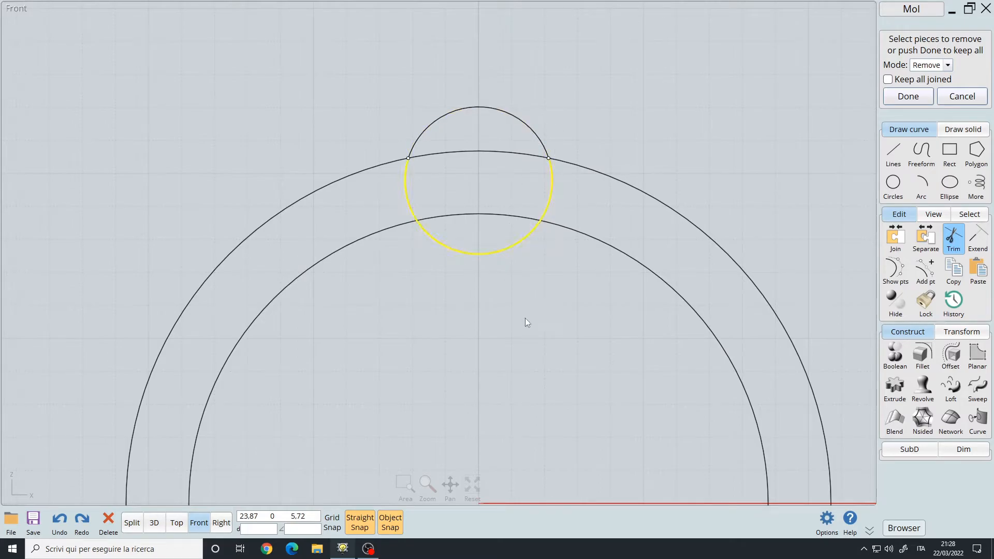
pyautogui.rightClick(617, 129)
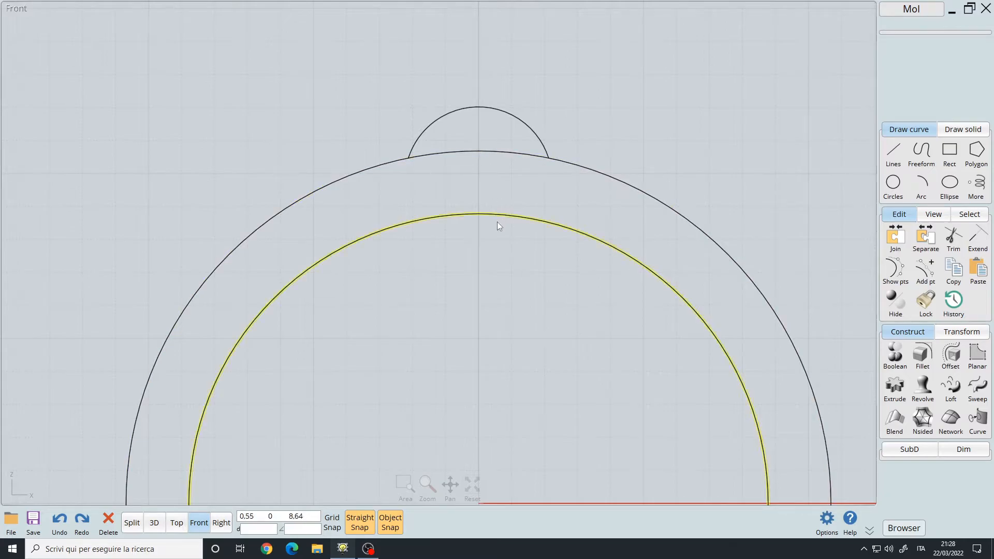
pyautogui.hotkey('ctrl', 'z')
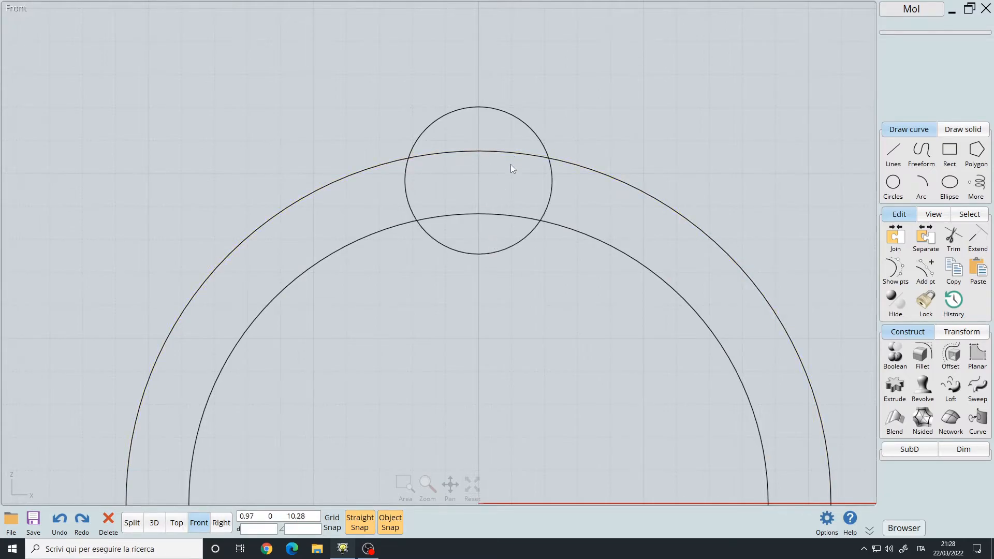
# - Select all three circles and run a mutual Trim between them, with Project intersections enabled
pyautogui.scroll(-3, 529, 250)
pyautogui.moveTo(533, 350); pyautogui.dragTo(474, 226, button='middle')
pyautogui.scroll(-1, 474, 226)
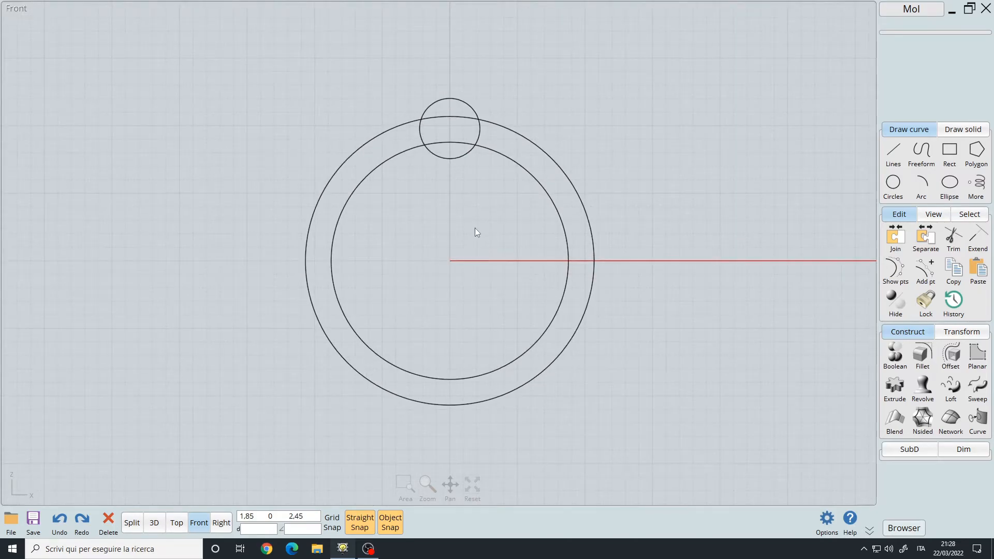
pyautogui.scroll(4, 457, 135)
pyautogui.moveTo(455, 129); pyautogui.dragTo(479, 227)
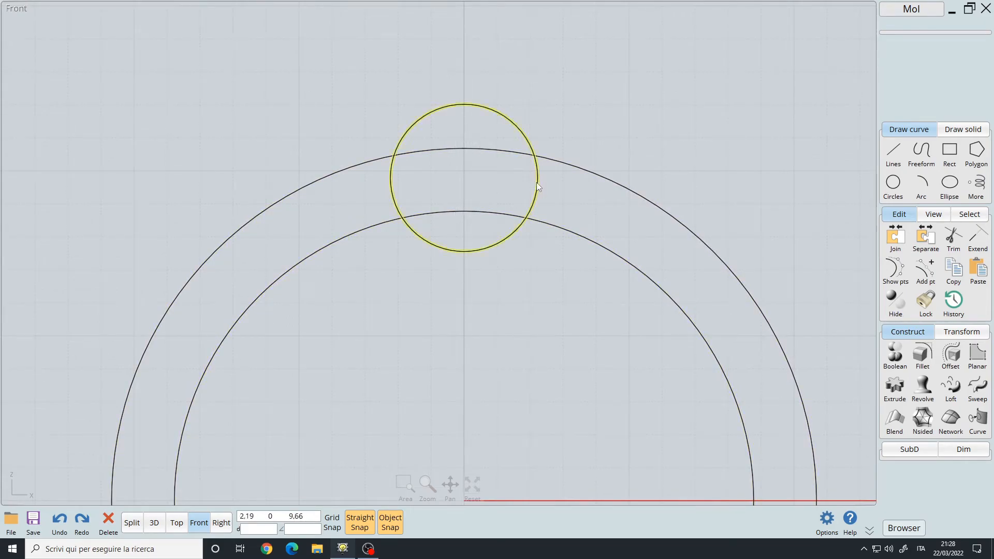
pyautogui.click(361, 187)
pyautogui.scroll(-5, 488, 195)
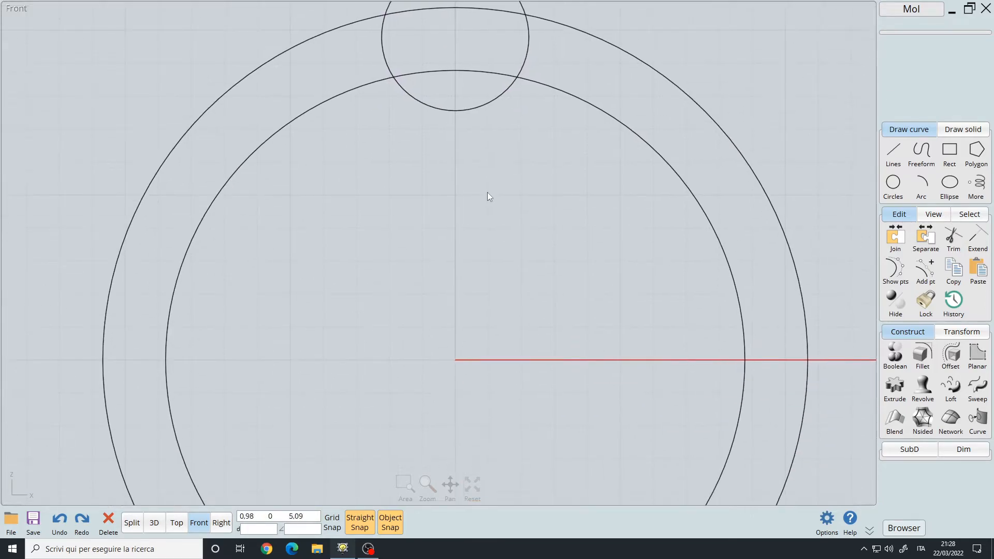
pyautogui.moveTo(655, 433); pyautogui.dragTo(315, 141)
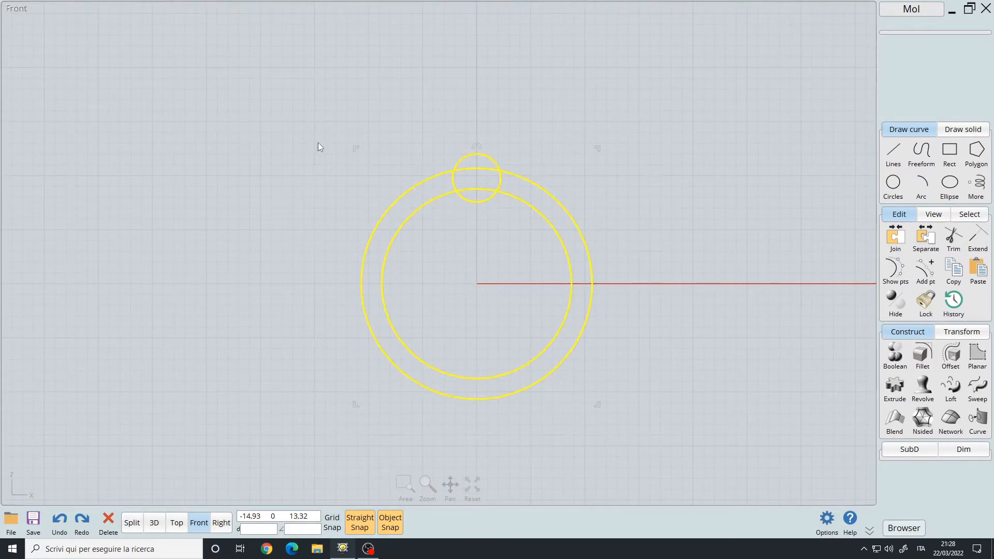
pyautogui.scroll(2, 477, 243)
pyautogui.click(954, 240)
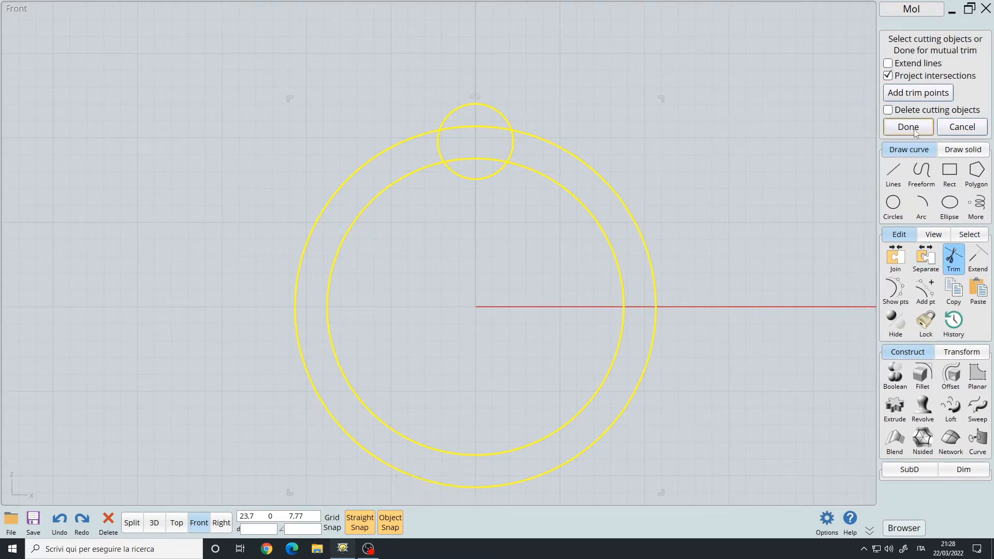
pyautogui.rightClick(668, 145)
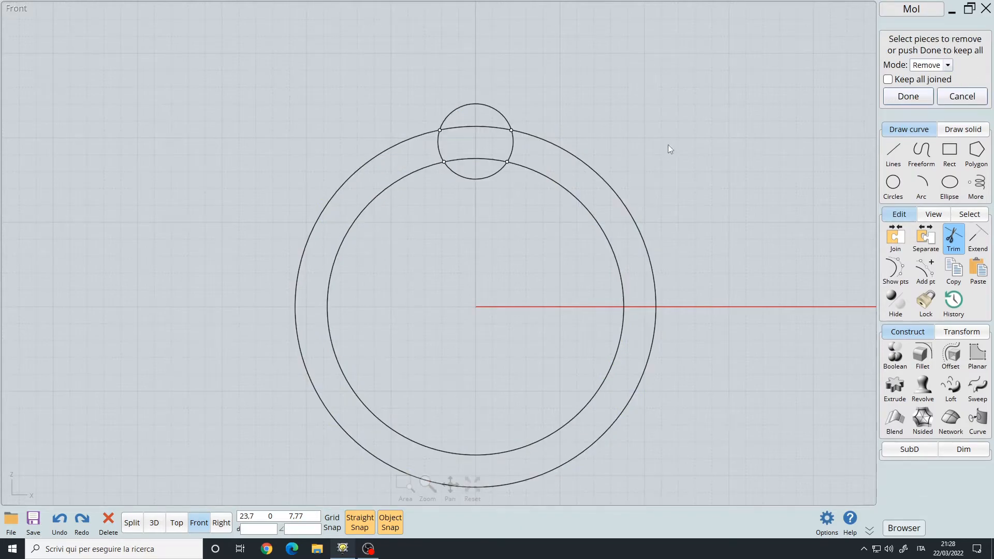
# - Remove the two concentric-circle arcs inside the small circle and the small circle's two side arcs between them, completing the trim
pyautogui.scroll(5, 493, 234)
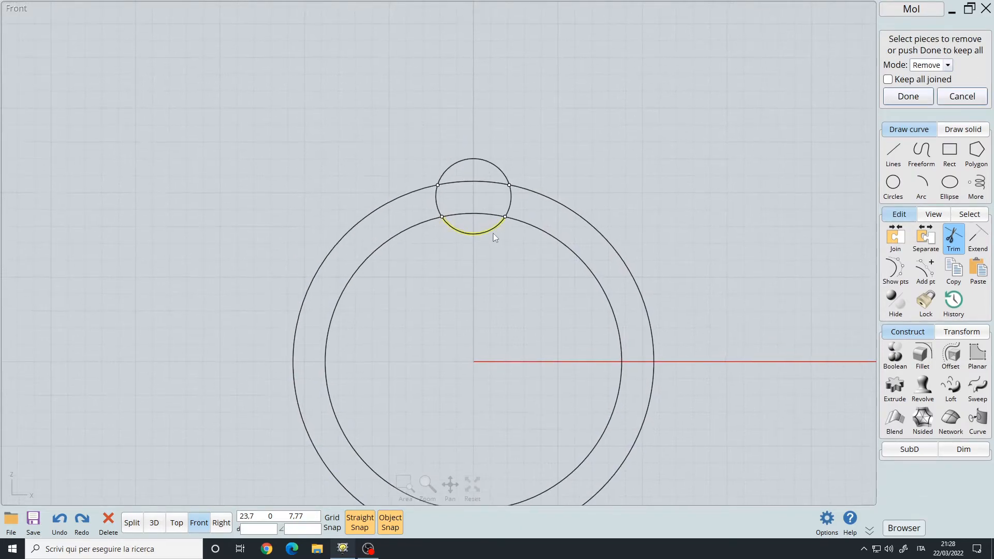
pyautogui.scroll(-5, 532, 318)
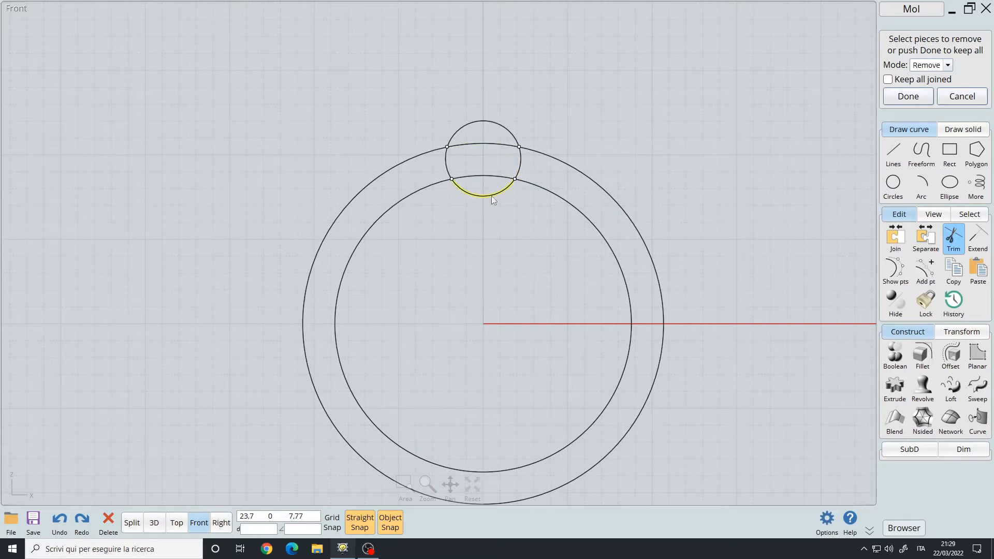
pyautogui.scroll(5, 491, 198)
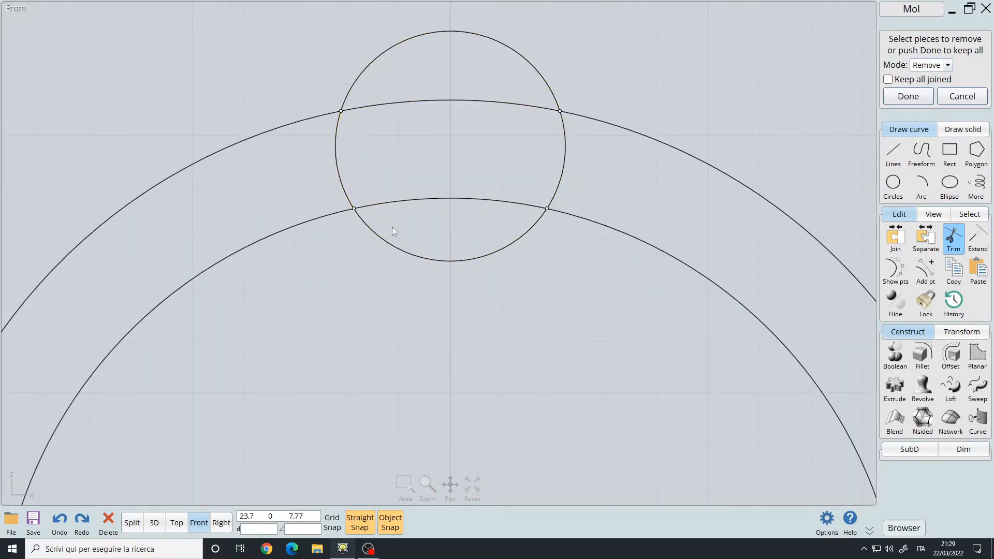
pyautogui.moveTo(478, 223); pyautogui.dragTo(415, 83)
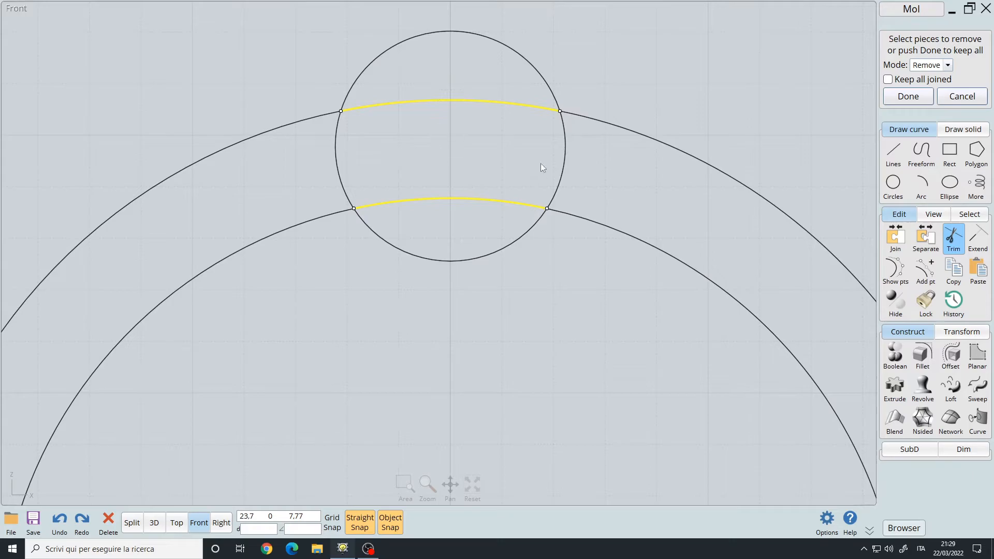
pyautogui.click(564, 149)
pyautogui.click(337, 147)
pyautogui.rightClick(596, 269)
# - Move the small circle's lower arc down out of the inner outline and undo the move
pyautogui.scroll(-4, 514, 327)
pyautogui.moveTo(490, 215); pyautogui.dragTo(462, 90, button='right')
pyautogui.scroll(2, 428, 211)
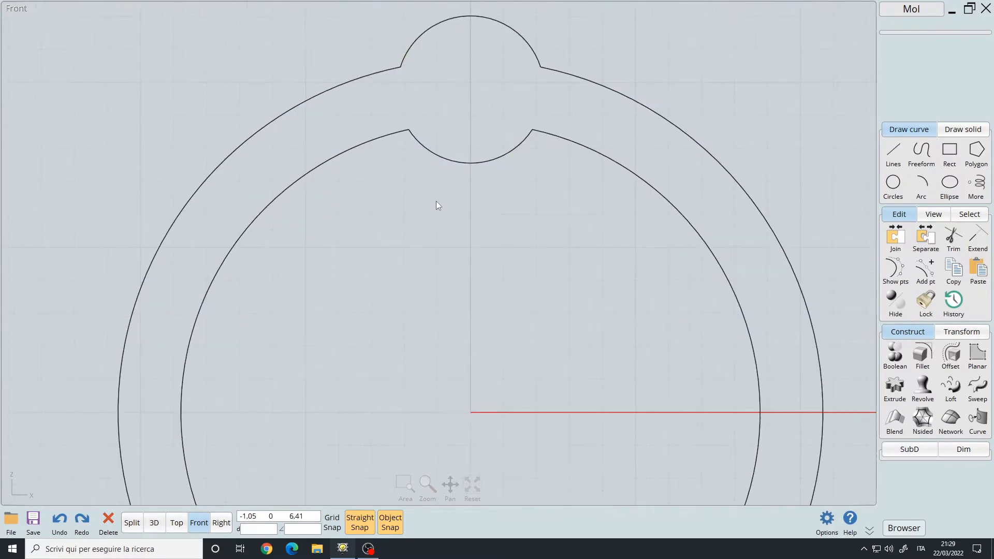
pyautogui.click(447, 173)
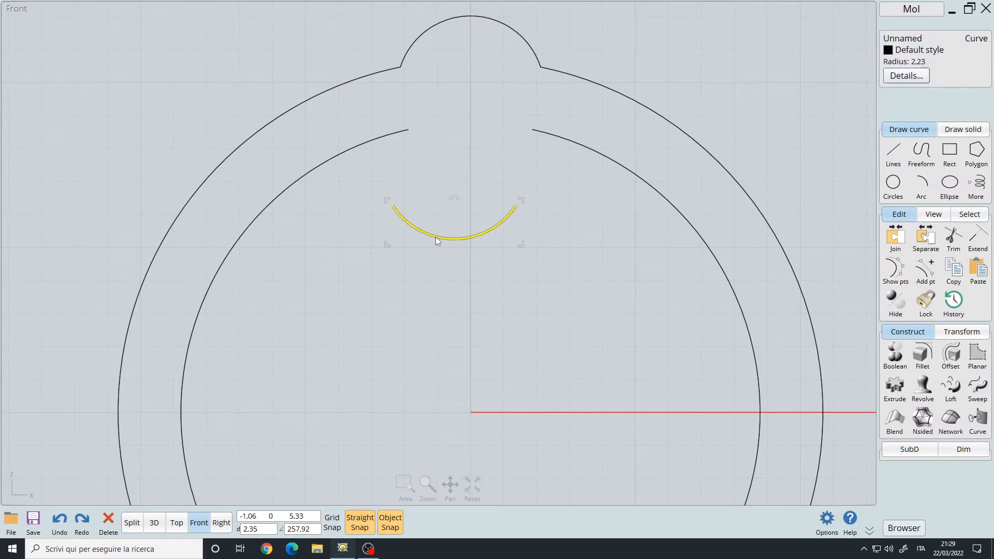
pyautogui.scroll(-3, 434, 269)
pyautogui.click(434, 277)
pyautogui.moveTo(445, 337); pyautogui.dragTo(434, 254, button='right')
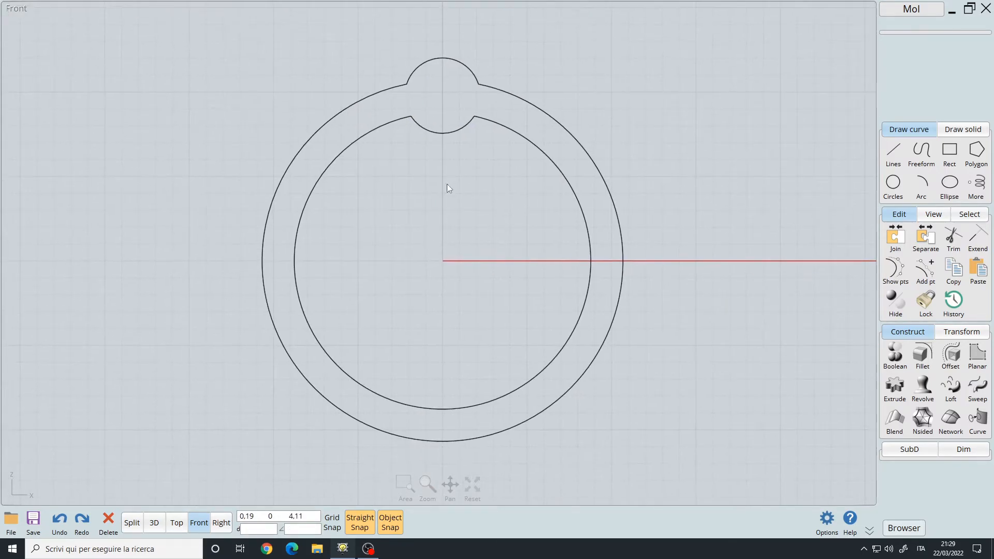
# - Join all the trimmed arcs into closed outer and inner outlines
pyautogui.moveTo(194, 37); pyautogui.dragTo(647, 488)
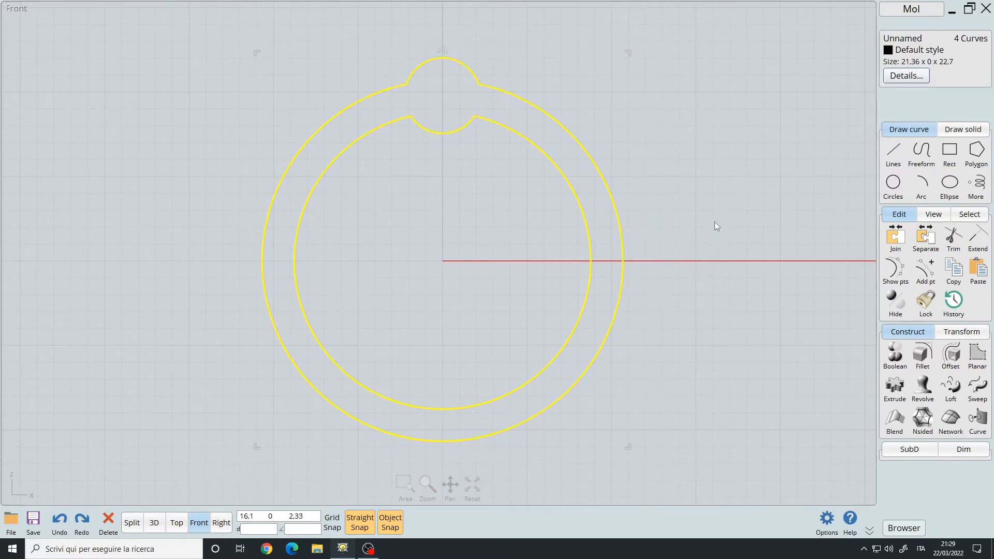
pyautogui.click(894, 238)
pyautogui.click(703, 360)
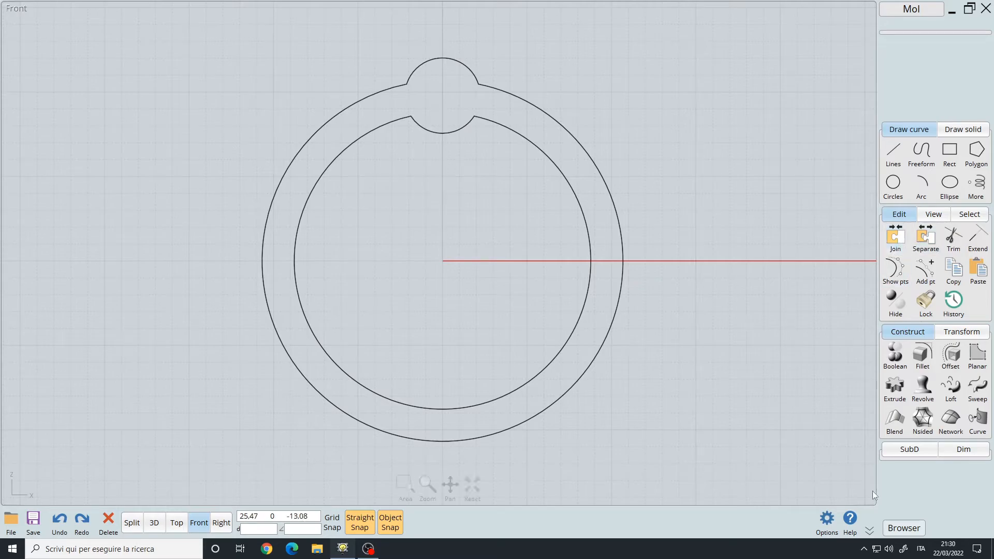
# - Draw a diagonal line about 7.4 units long near the origin, inside the inner outline
pyautogui.click(827, 520)
pyautogui.click(357, 170)
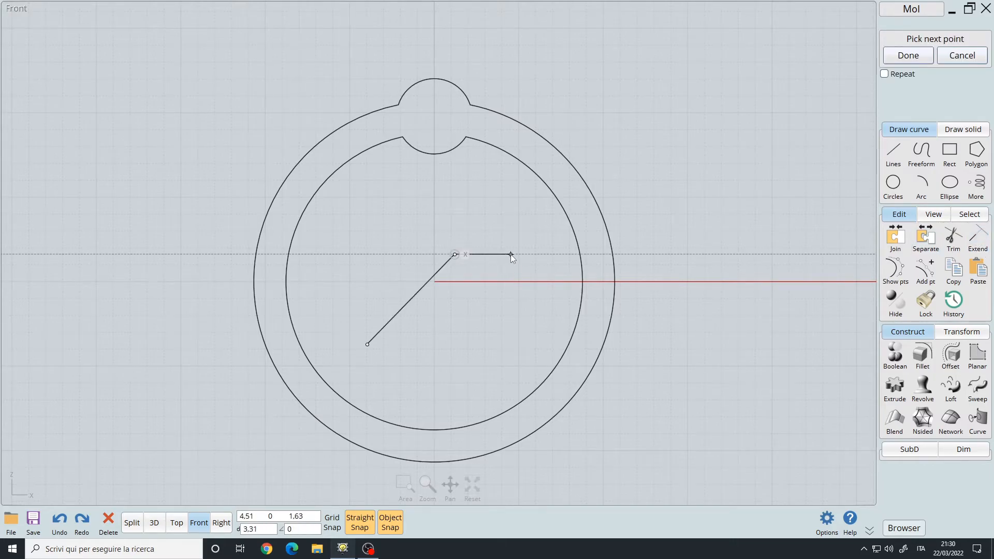
pyautogui.rightClick(511, 254)
# - Extend the diagonal line's upper end to the inner outline, using that outline as the boundary object
pyautogui.click(977, 238)
pyautogui.click(961, 56)
pyautogui.click(435, 275)
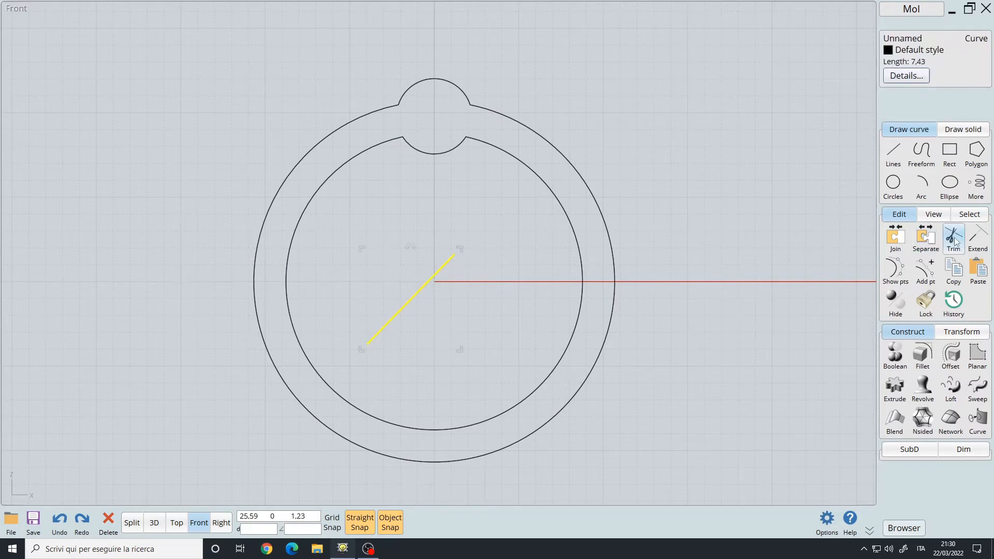
pyautogui.click(978, 238)
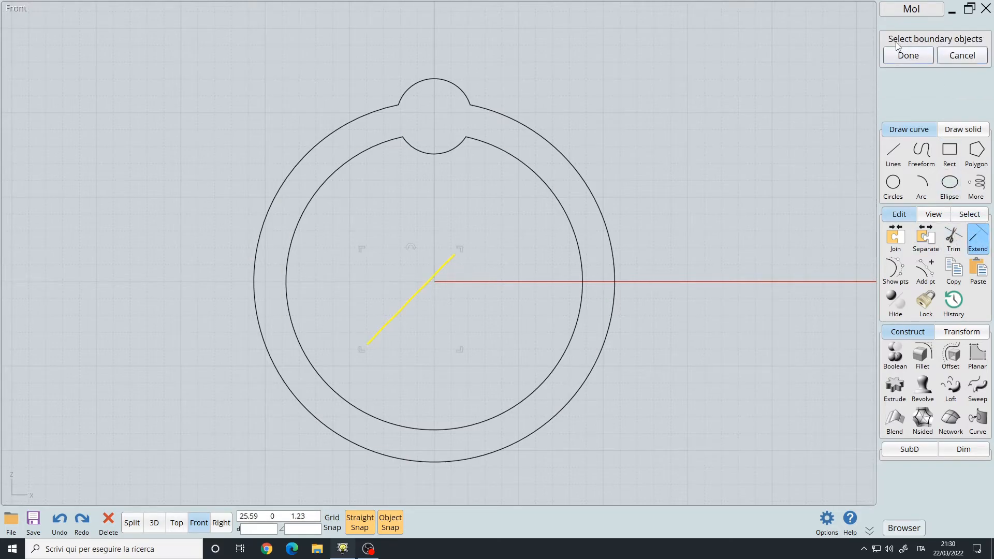
pyautogui.click(505, 151)
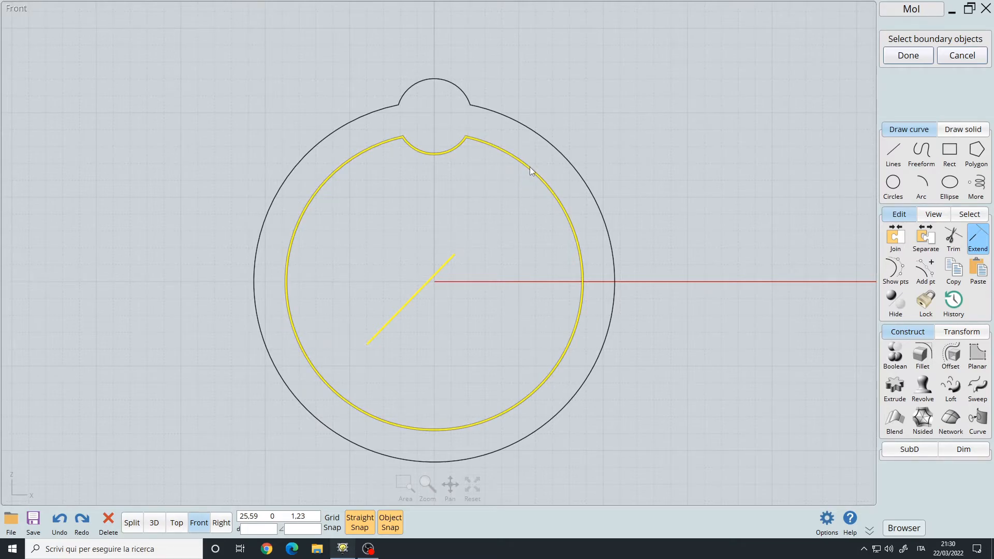
pyautogui.rightClick(663, 111)
pyautogui.click(664, 221)
# - Remove the extended diagonal line from inside the inner outline
pyautogui.scroll(2, 536, 183)
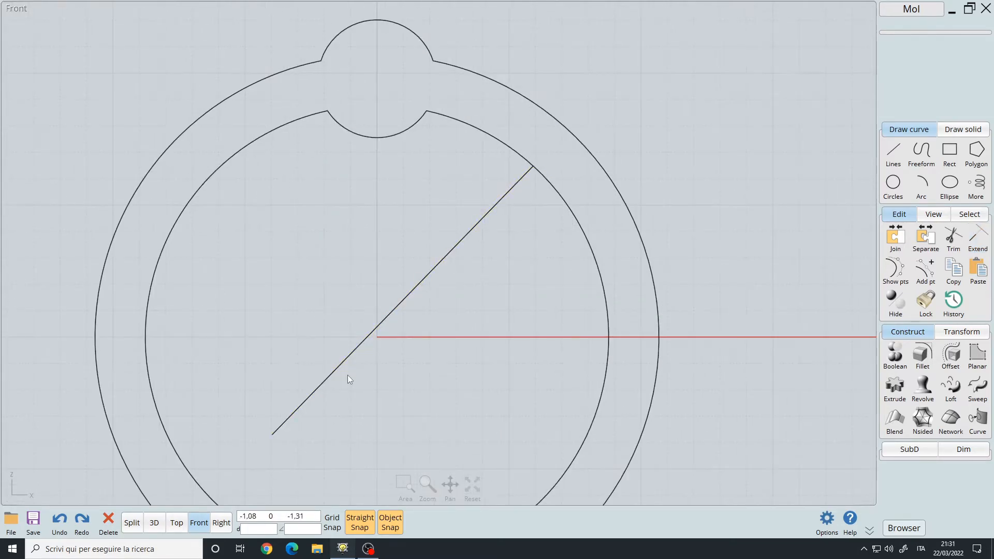
pyautogui.scroll(4, 552, 136)
pyautogui.scroll(-5, 567, 180)
pyautogui.click(571, 174)
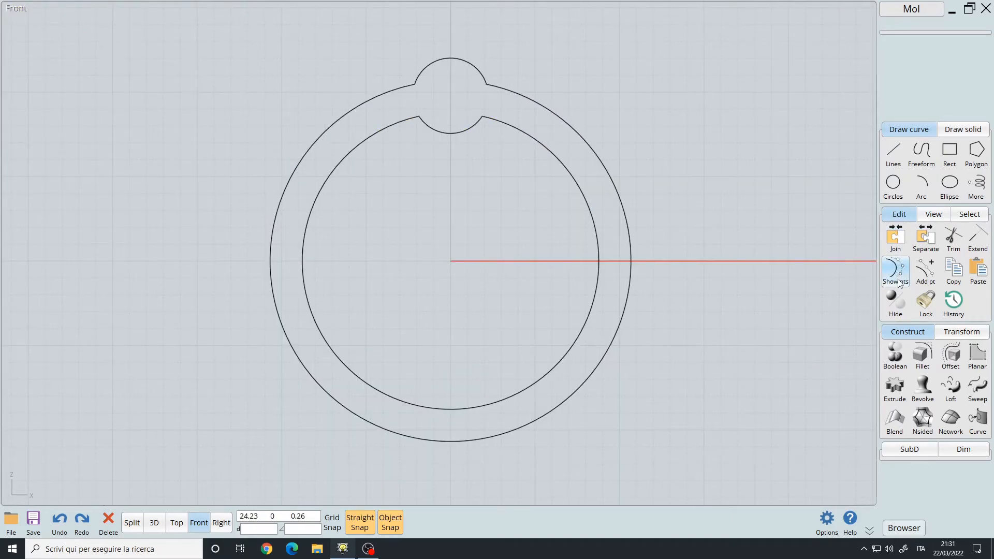
# - Select the inner outline and toggle its control points on and off
pyautogui.click(587, 192)
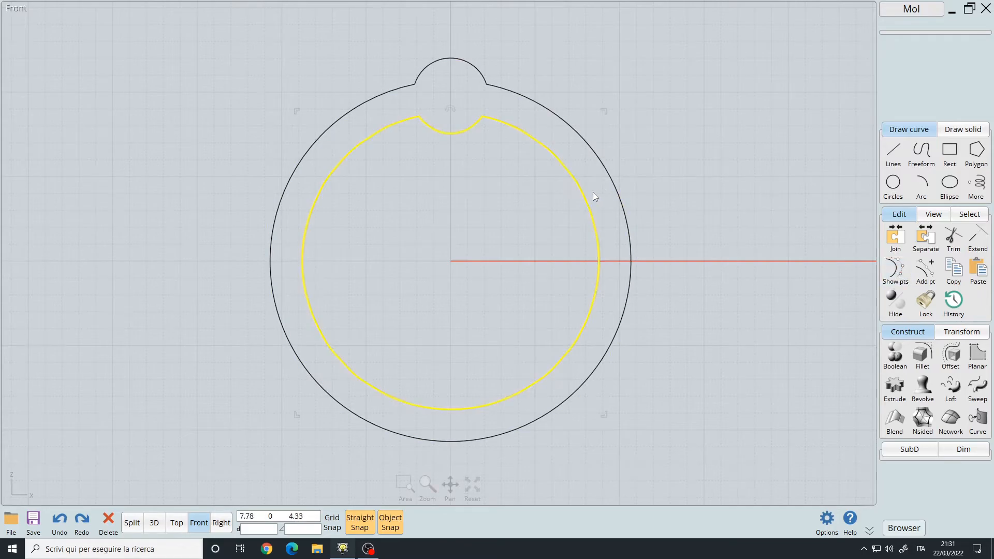
pyautogui.click(894, 270)
pyautogui.click(892, 280)
pyautogui.click(892, 279)
pyautogui.click(894, 277)
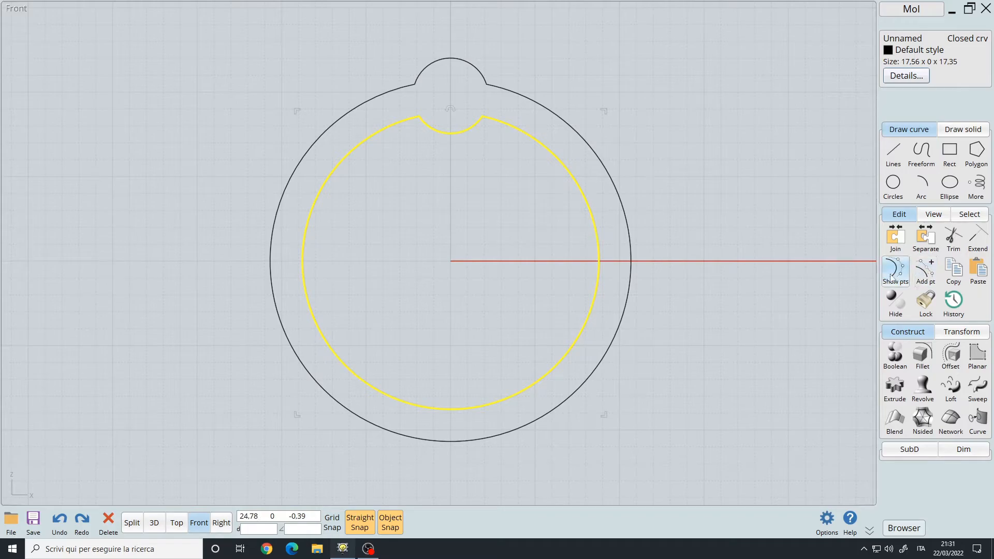
# - Add a control point on the inner outline's upper-right arc and pull it outward, and undo these point edits
pyautogui.click(924, 272)
pyautogui.click(895, 272)
pyautogui.click(927, 273)
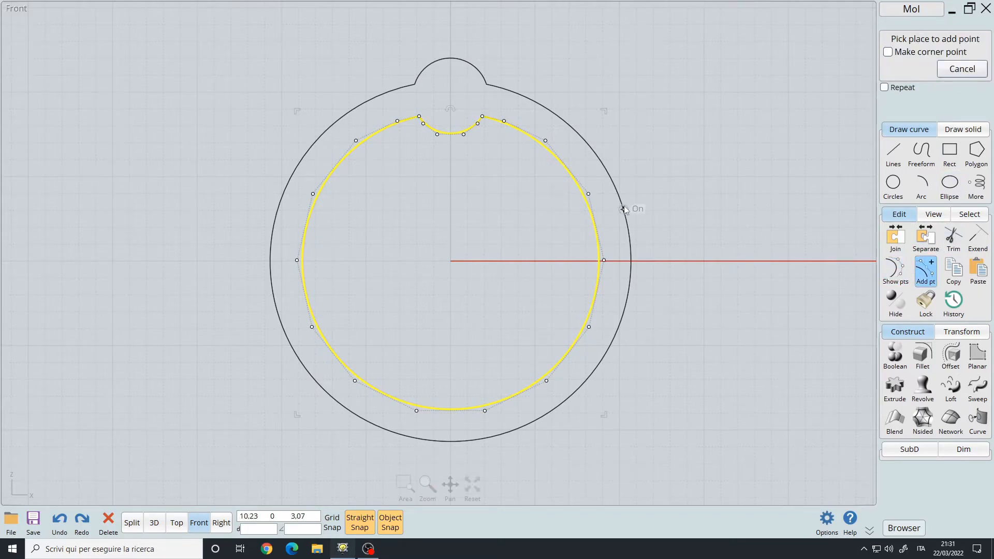
pyautogui.click(561, 159)
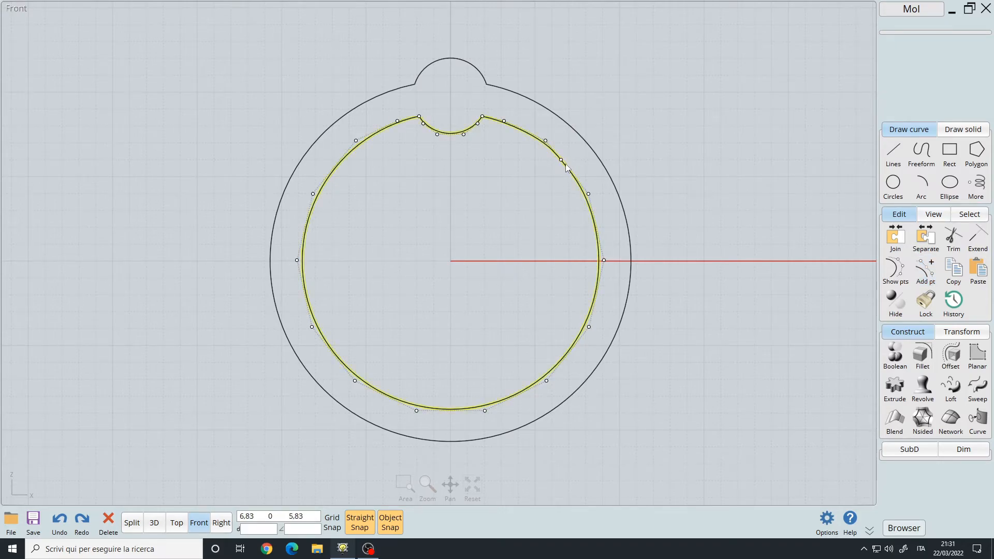
pyautogui.moveTo(561, 160); pyautogui.dragTo(577, 160)
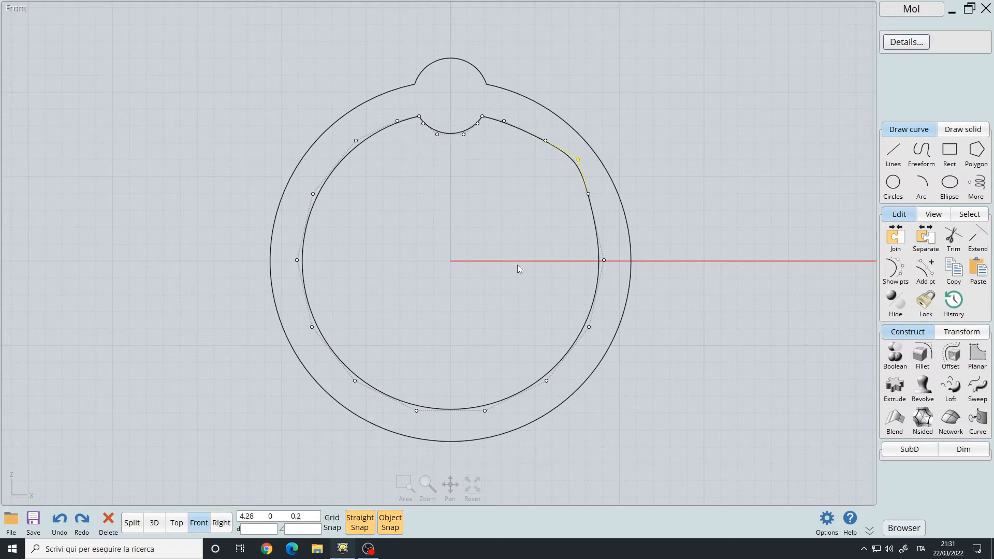
pyautogui.click(491, 293)
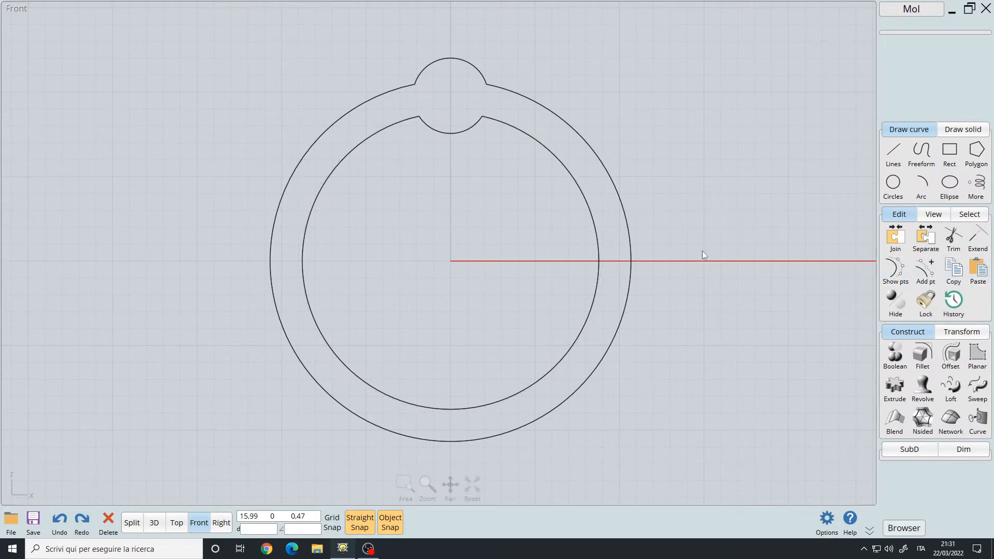
# - Place a copy of the outer outline to the right of the original and undo the copy
pyautogui.moveTo(561, 188); pyautogui.dragTo(433, 193, button='middle')
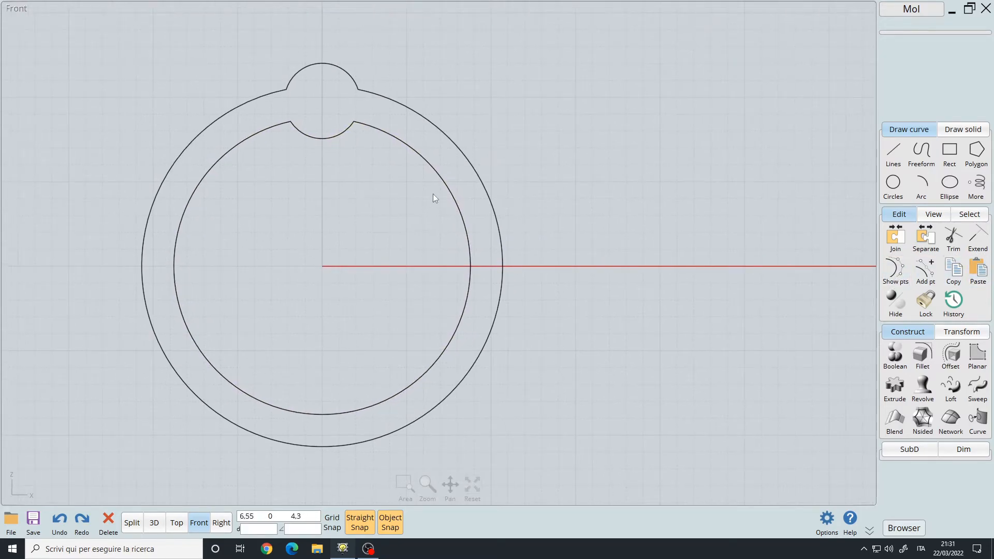
pyautogui.click(479, 186)
pyautogui.moveTo(599, 208); pyautogui.dragTo(486, 209, button='middle')
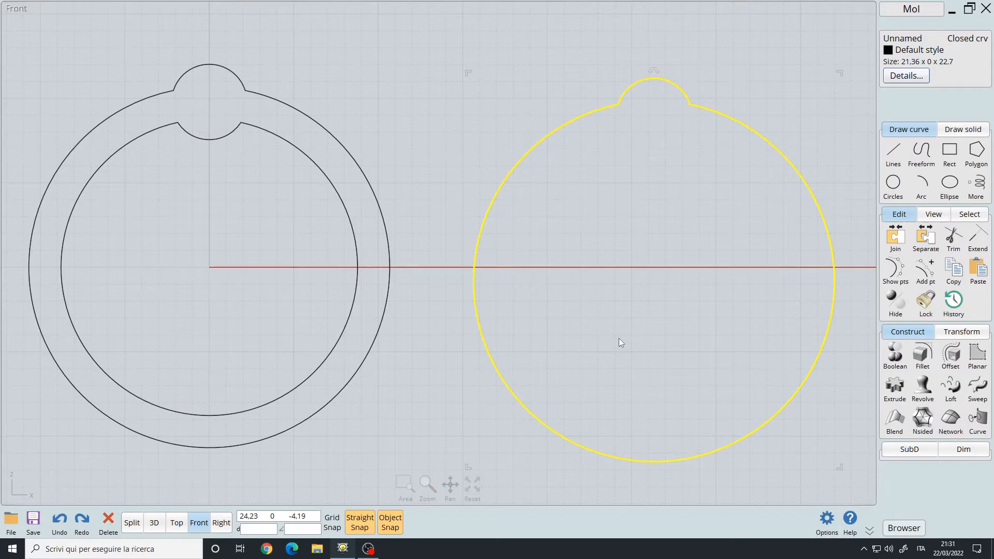
pyautogui.scroll(-3, 621, 342)
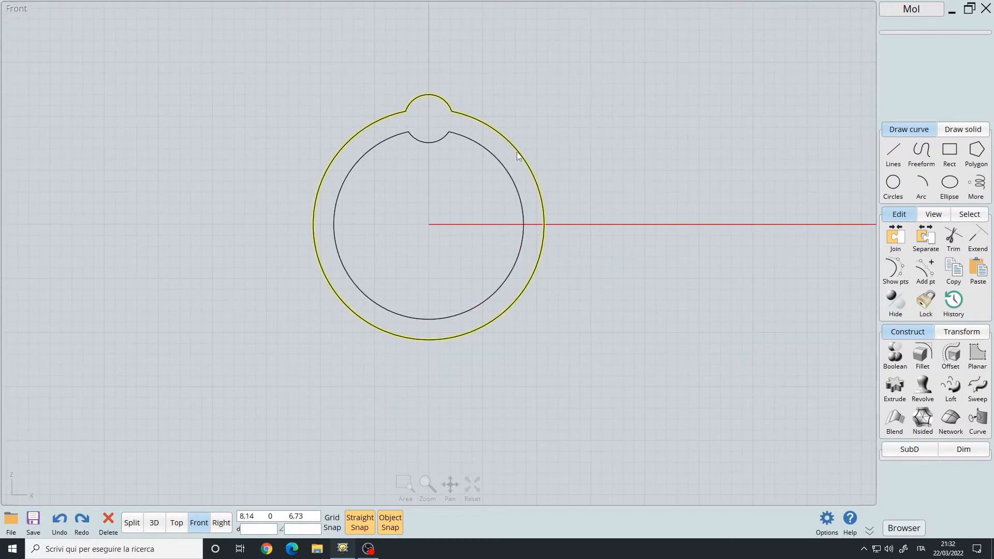
# - Hide the inner outline in the 3D view and show it again
pyautogui.moveTo(513, 158); pyautogui.dragTo(483, 231, button='middle')
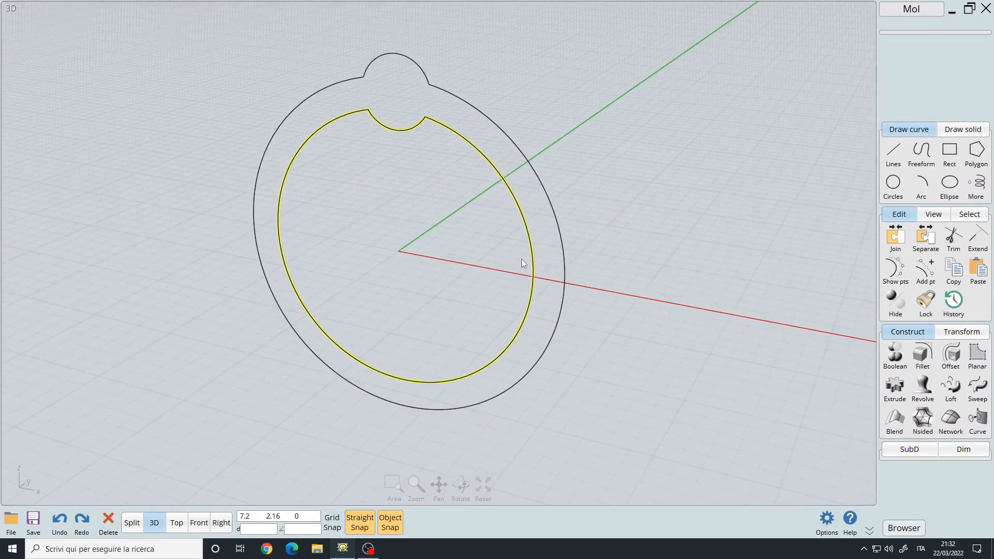
pyautogui.moveTo(489, 218); pyautogui.dragTo(477, 234, button='right')
pyautogui.moveTo(478, 234); pyautogui.dragTo(511, 253, button='middle')
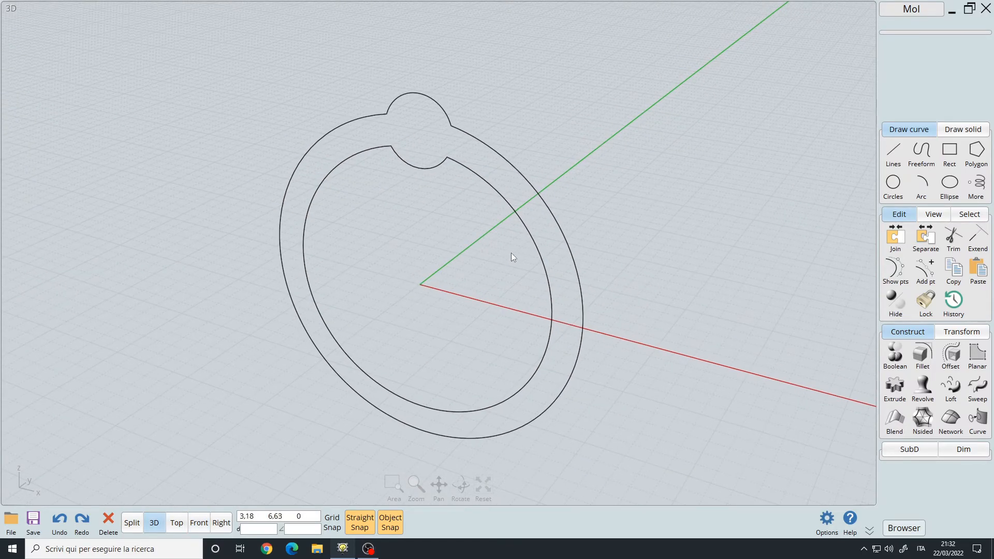
pyautogui.click(505, 200)
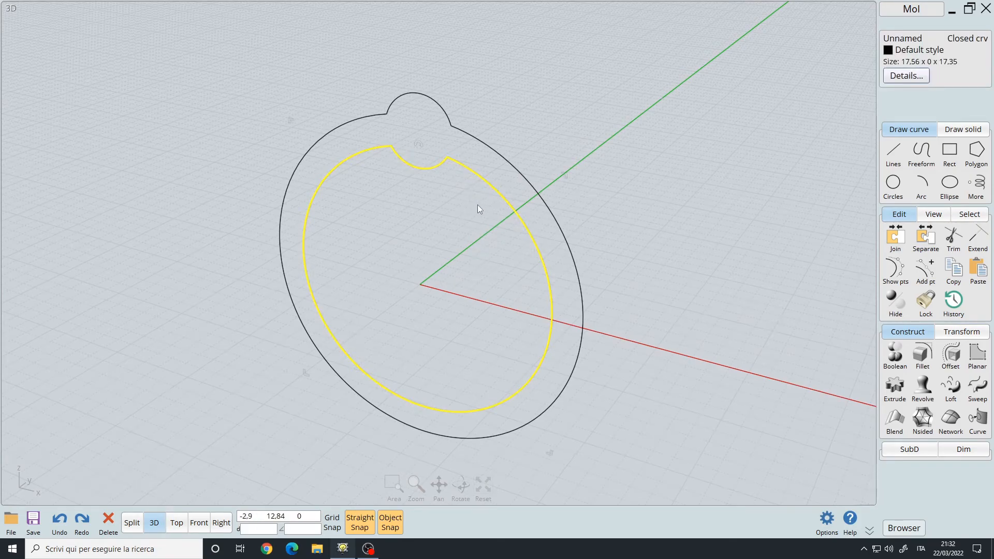
pyautogui.click(898, 307)
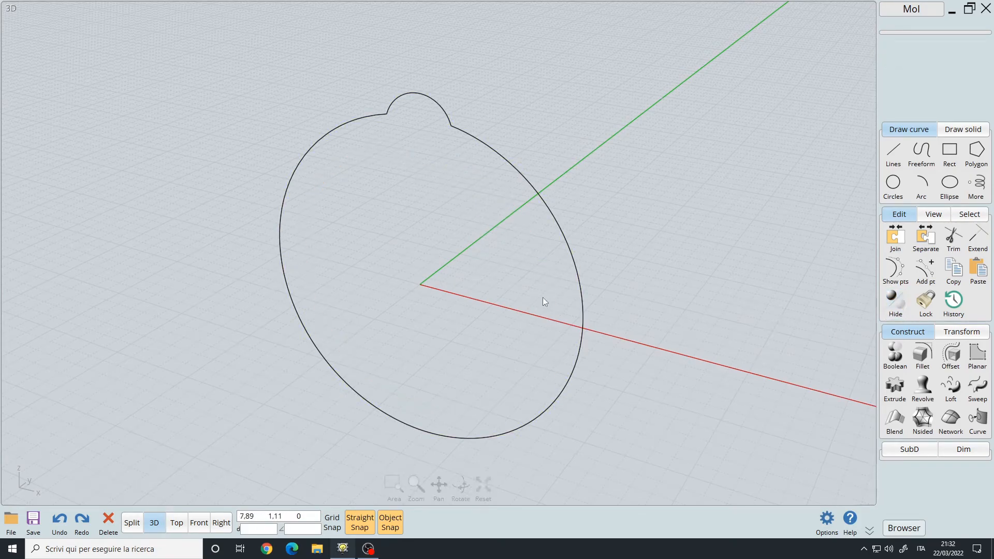
pyautogui.click(898, 309)
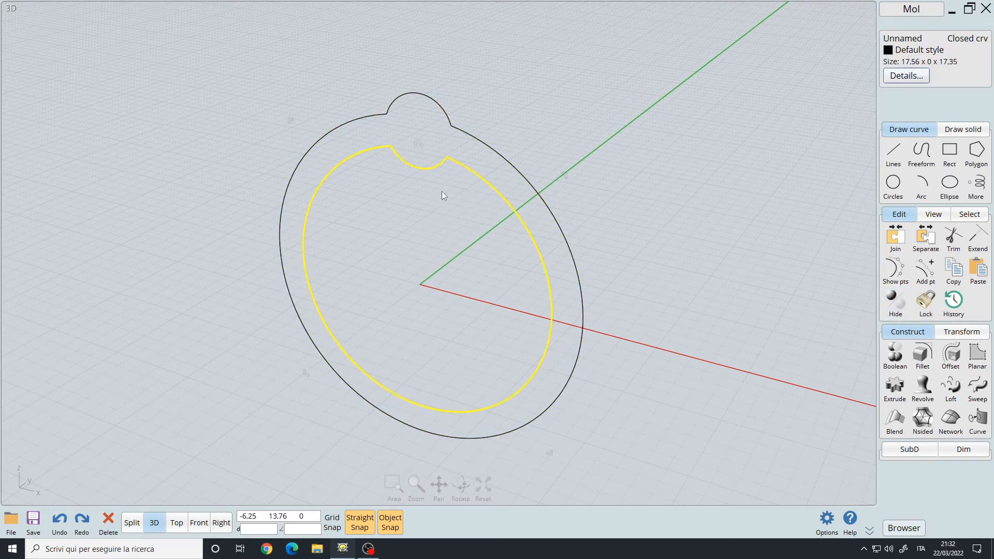
# - Lock the inner outline, try selecting it in the 3D view, and unlock it again
pyautogui.click(663, 231)
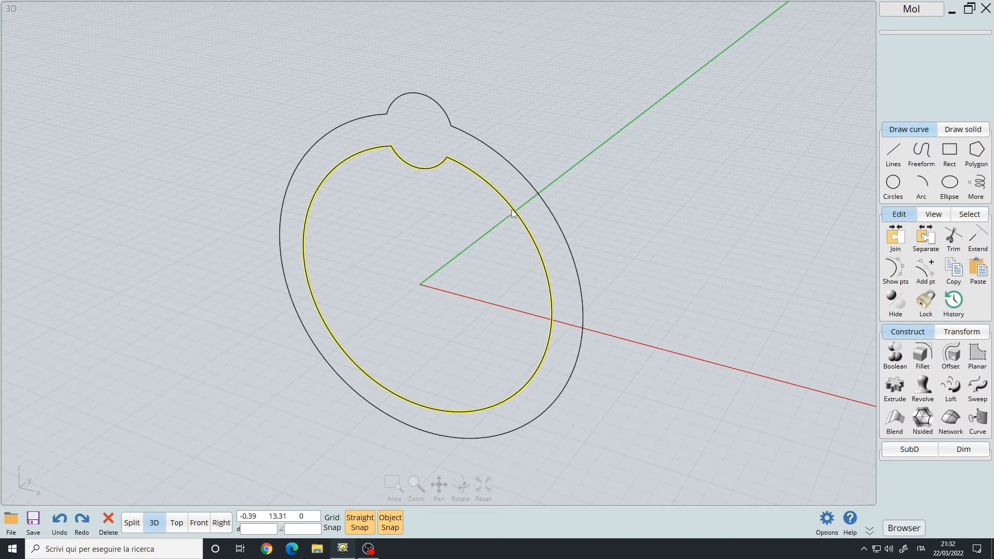
pyautogui.click(511, 207)
pyautogui.click(925, 301)
pyautogui.moveTo(499, 181); pyautogui.dragTo(547, 114)
pyautogui.moveTo(594, 251); pyautogui.dragTo(536, 245)
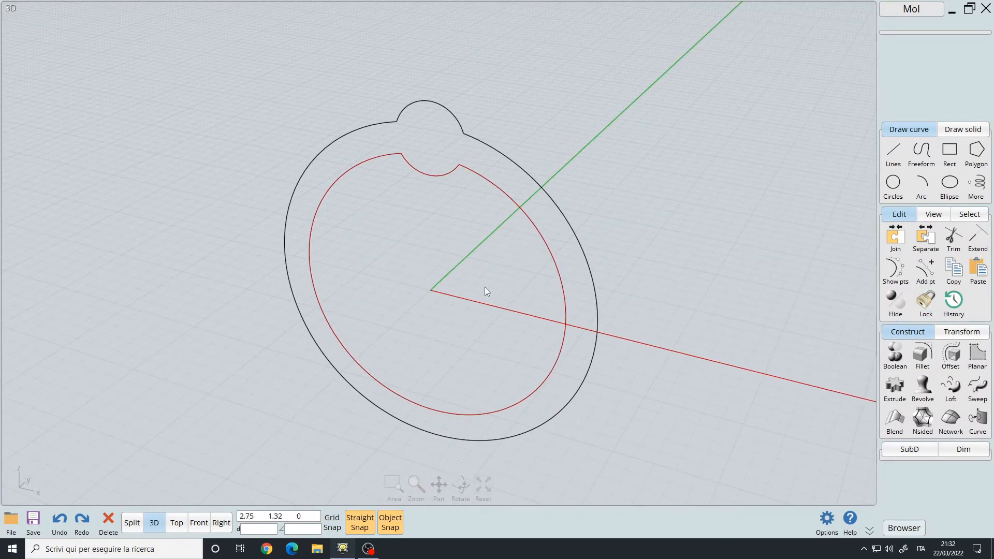
pyautogui.moveTo(399, 254); pyautogui.dragTo(477, 164, button='right')
pyautogui.moveTo(415, 136); pyautogui.dragTo(596, 273)
pyautogui.moveTo(465, 192); pyautogui.dragTo(572, 285)
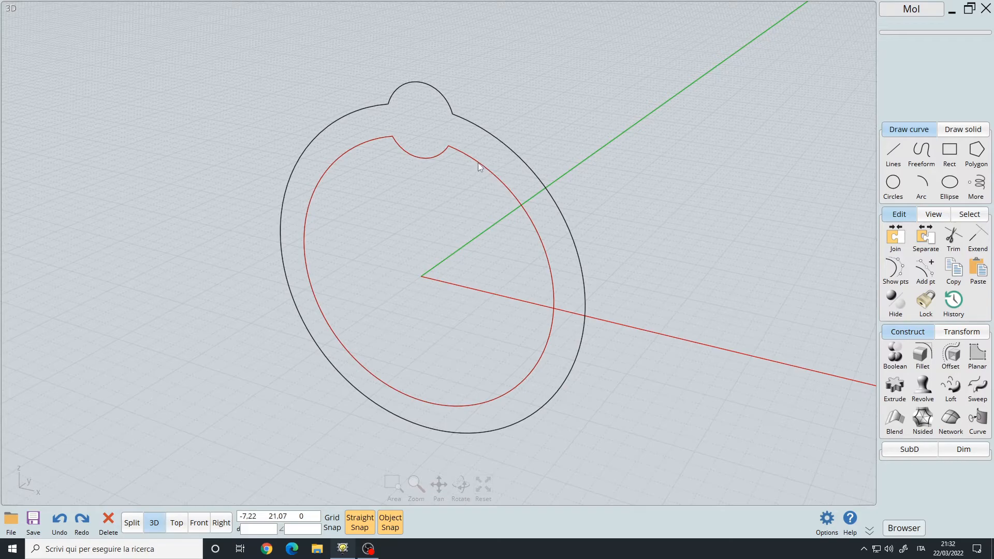
pyautogui.click(922, 304)
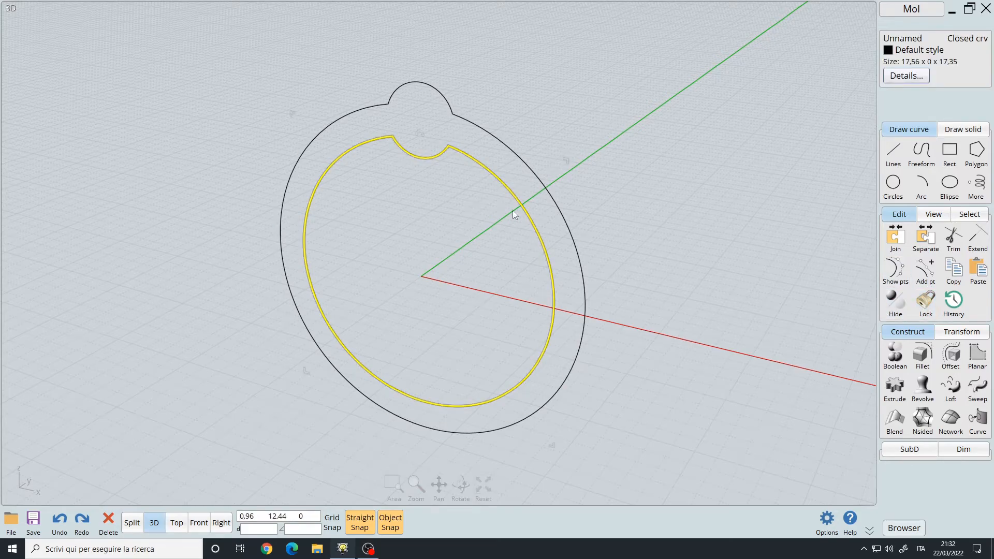
pyautogui.click(654, 169)
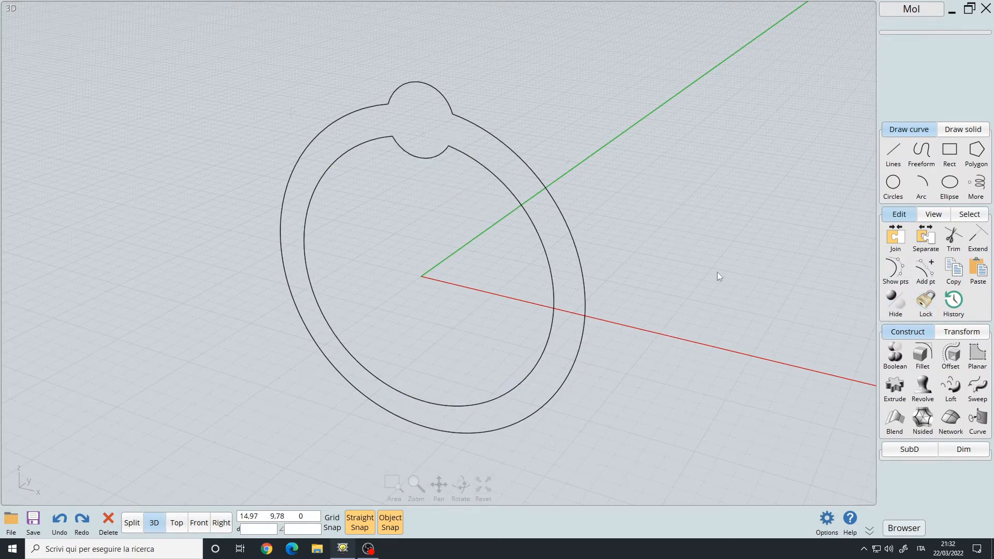
# - Enable history updates for the inner outline and cancel the repeated History command
pyautogui.click(954, 309)
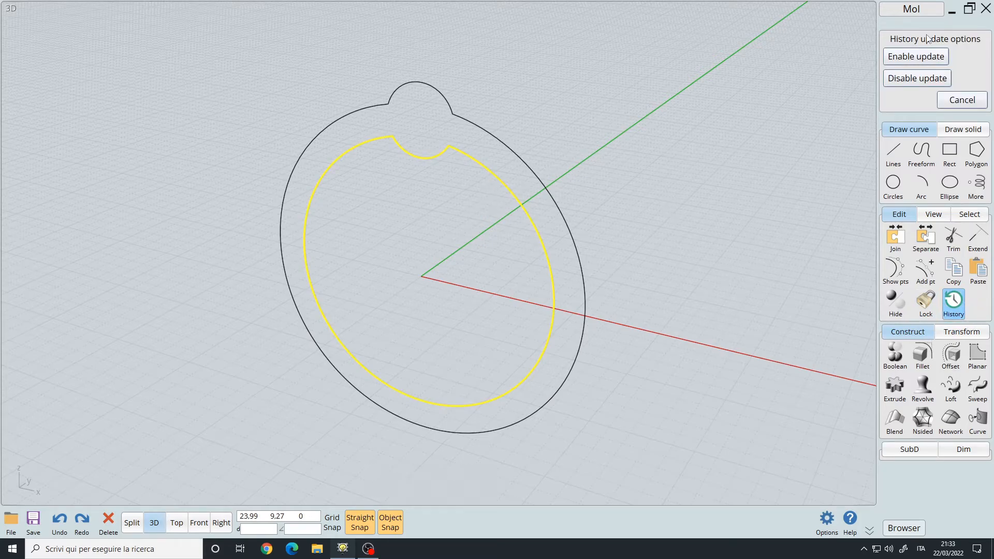
pyautogui.click(915, 56)
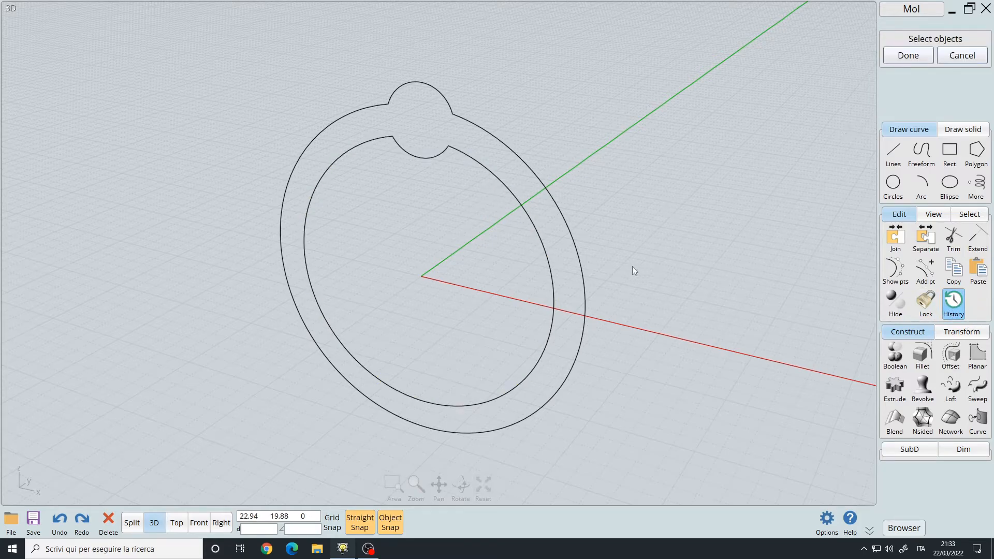
pyautogui.click(962, 55)
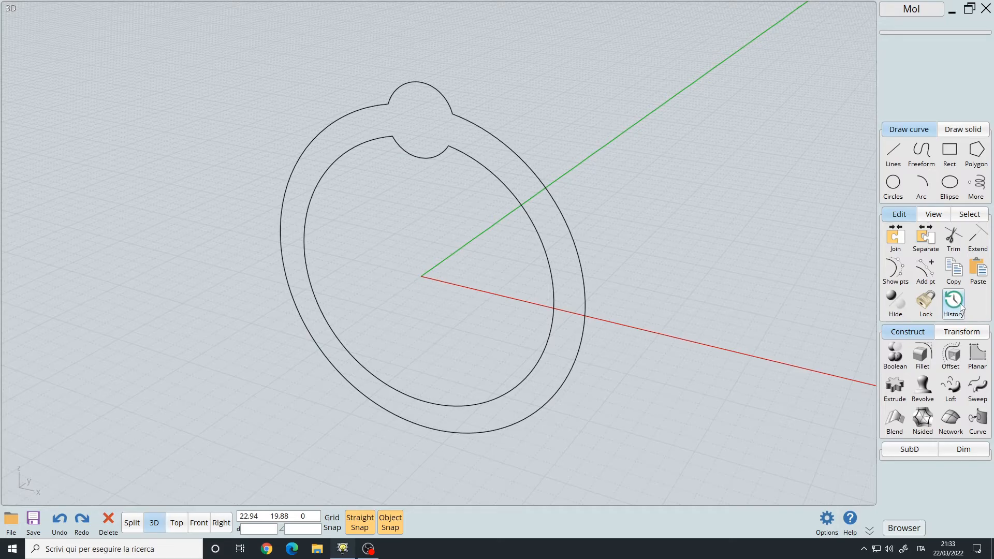
# - Reset all views to fit the objects, zoom far out in the 3D view and reset all views again
pyautogui.click(940, 214)
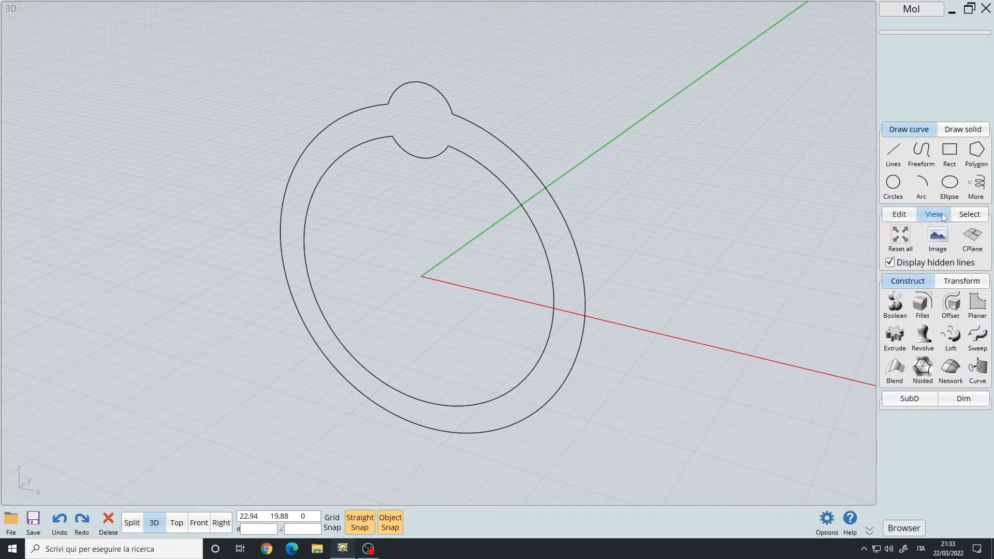
pyautogui.click(905, 239)
pyautogui.moveTo(439, 486)
pyautogui.scroll(-15, 549, 367)
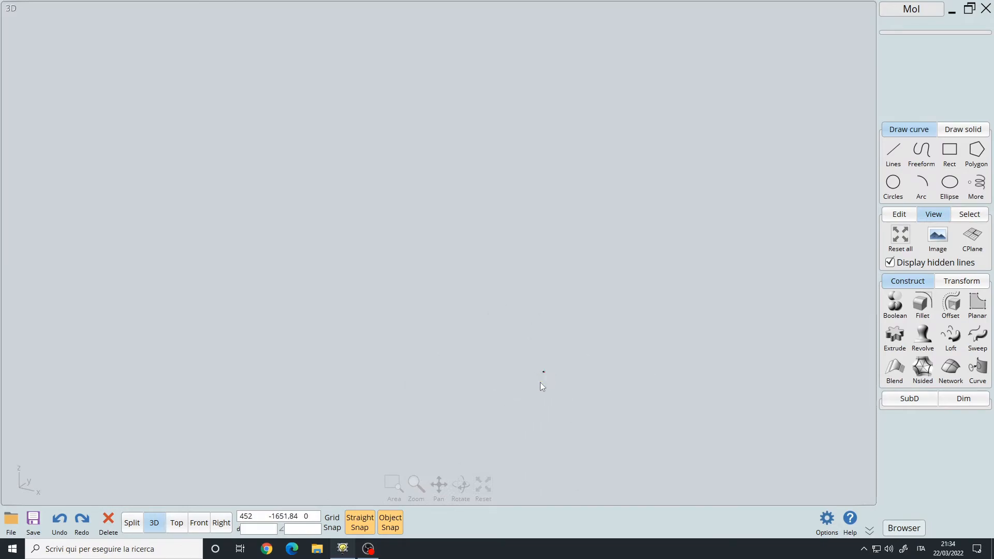
pyautogui.click(905, 241)
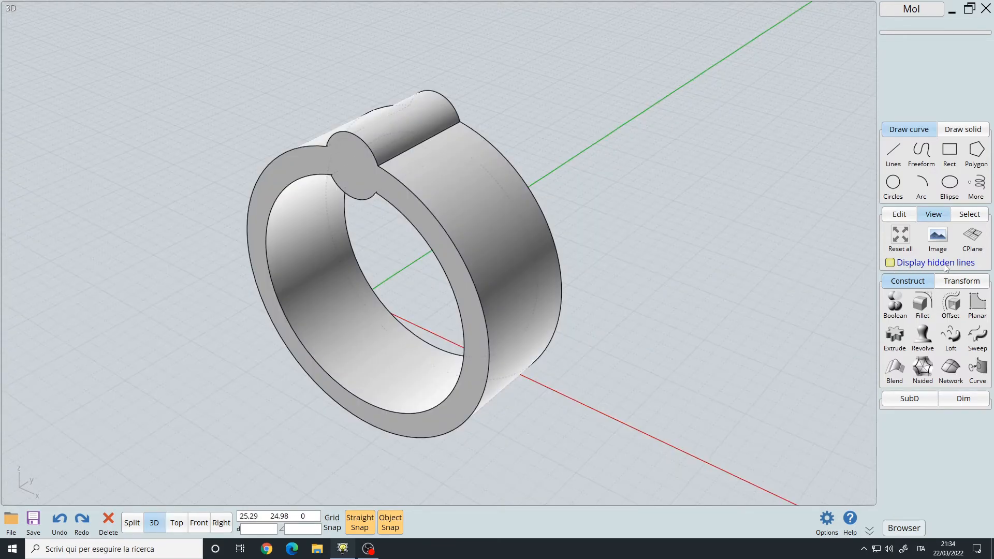
# - Review the View settings in the program options and close the dialog
pyautogui.click(828, 520)
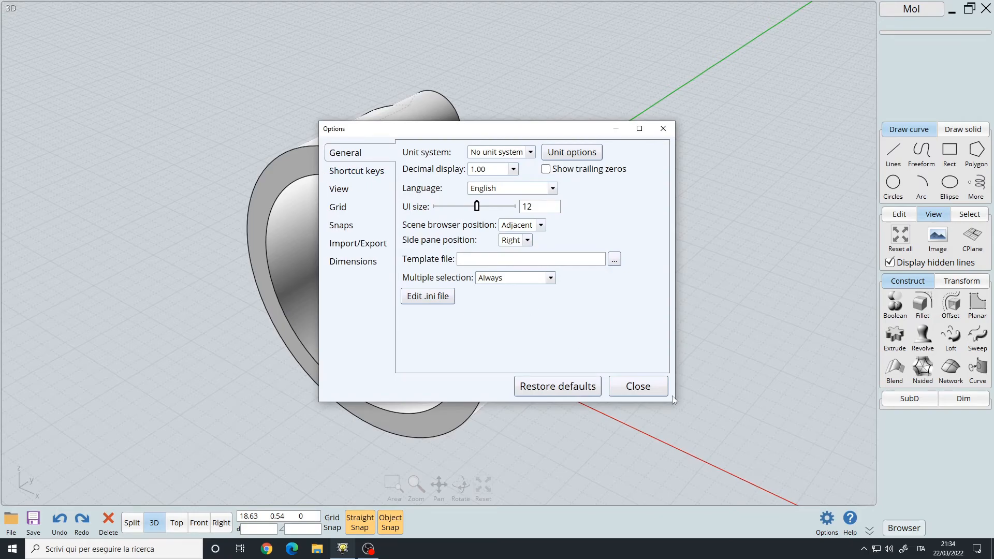
pyautogui.click(340, 189)
pyautogui.click(470, 292)
pyautogui.click(663, 128)
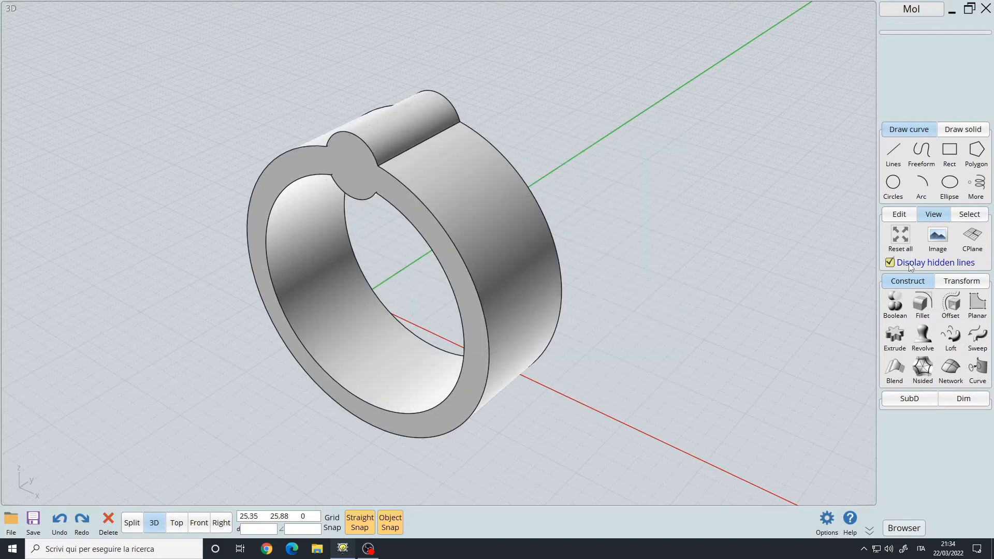
# - Compare the ring solid with the display of hidden lines turned off and on, leaving it on
pyautogui.click(910, 265)
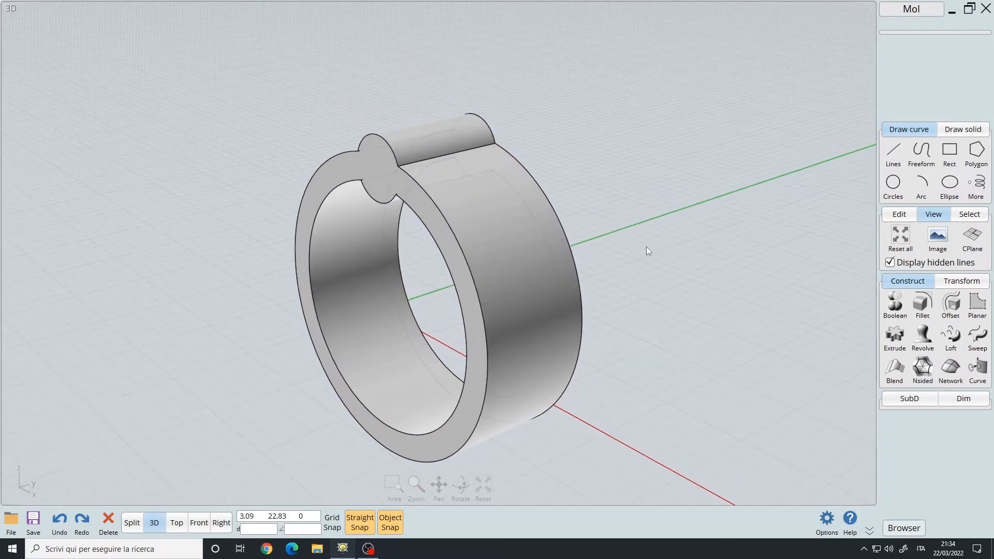
pyautogui.scroll(4, 646, 246)
pyautogui.moveTo(623, 240); pyautogui.dragTo(817, 242, button='middle')
pyautogui.click(297, 97)
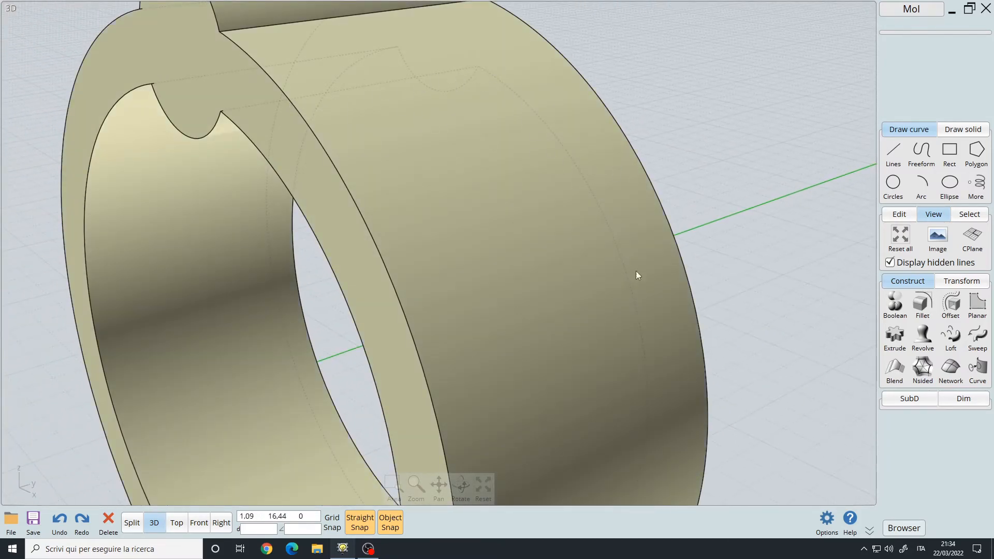
pyautogui.click(853, 248)
pyautogui.click(902, 265)
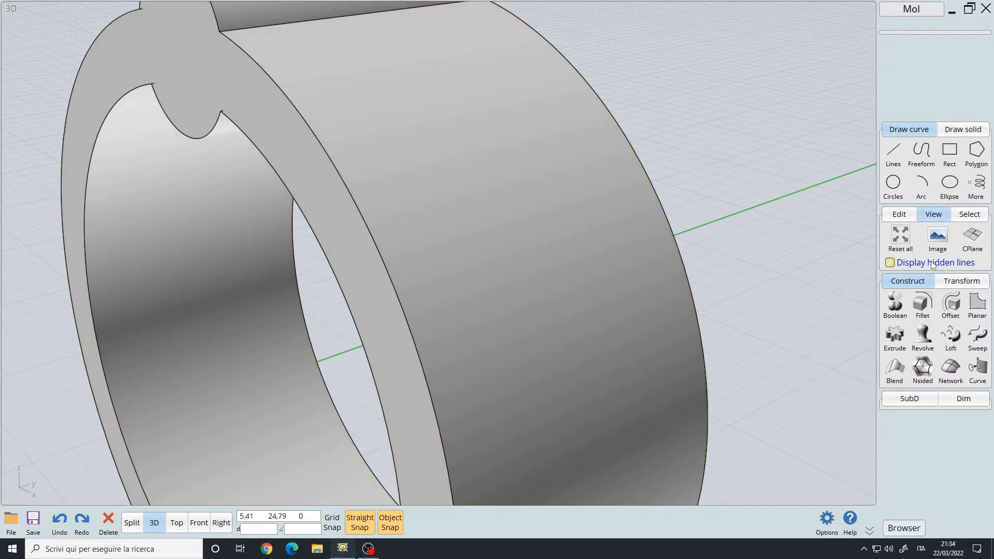
pyautogui.scroll(-5, 645, 244)
pyautogui.moveTo(645, 243); pyautogui.dragTo(574, 220, button='right')
pyautogui.click(955, 266)
pyautogui.moveTo(669, 217); pyautogui.dragTo(583, 216, button='right')
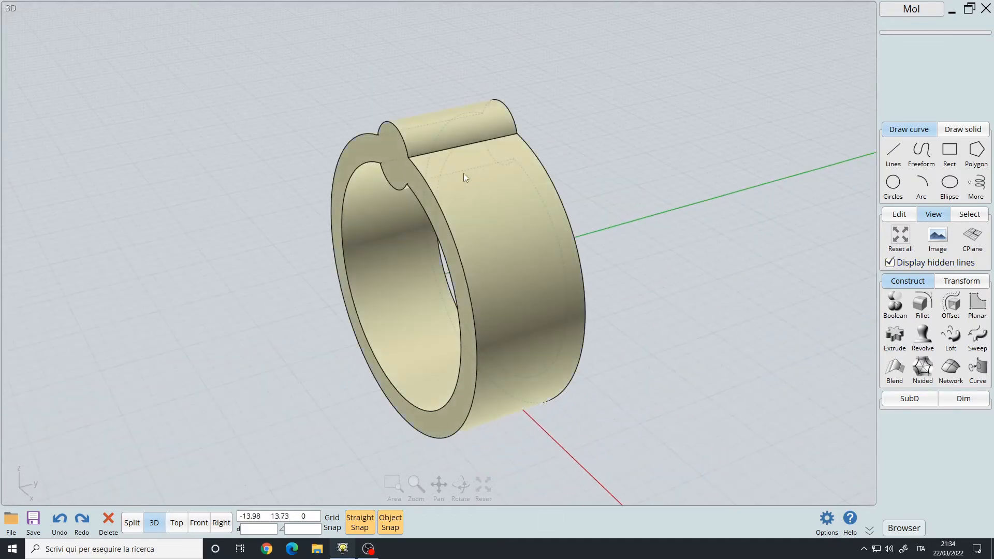
pyautogui.moveTo(464, 176); pyautogui.dragTo(604, 187, button='right')
pyautogui.scroll(2, 600, 187)
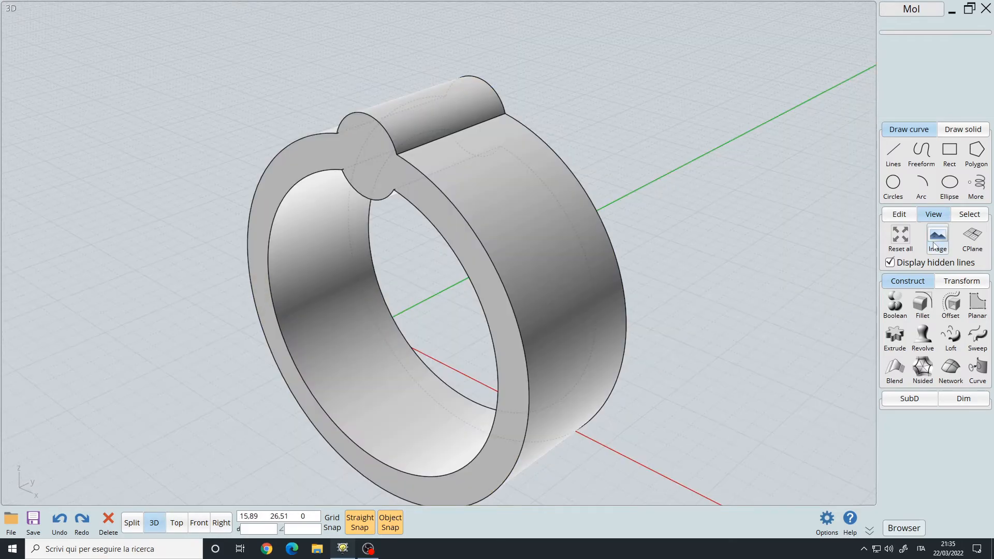
# - Add the Rivendell picture from the Wallpaper folder as a background image
pyautogui.click(937, 239)
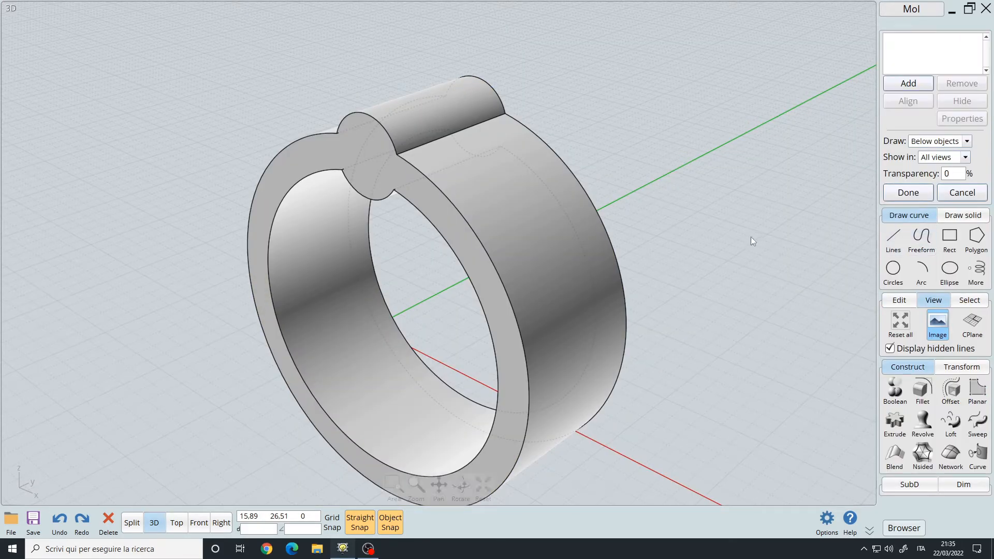
pyautogui.moveTo(752, 237); pyautogui.dragTo(508, 168, button='middle')
pyautogui.scroll(-4, 507, 167)
pyautogui.moveTo(507, 168); pyautogui.dragTo(611, 232, button='right')
pyautogui.moveTo(611, 232); pyautogui.dragTo(451, 258, button='middle')
pyautogui.moveTo(451, 259); pyautogui.dragTo(449, 250, button='right')
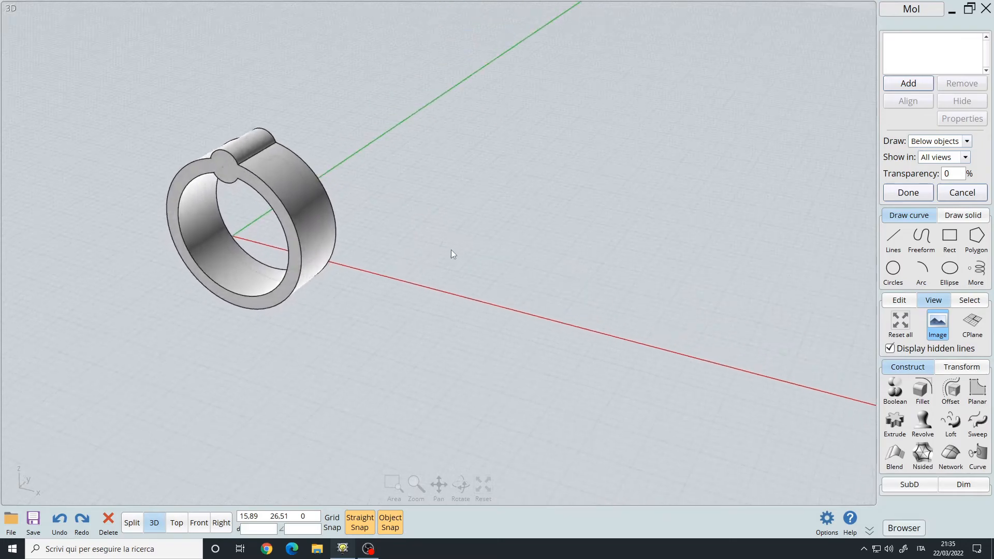
pyautogui.click(908, 83)
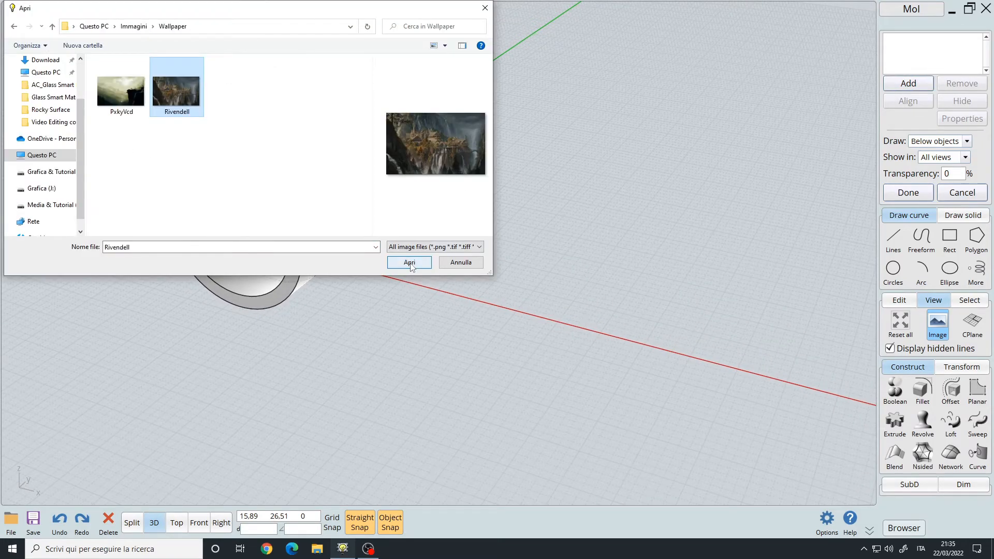
pyautogui.click(409, 263)
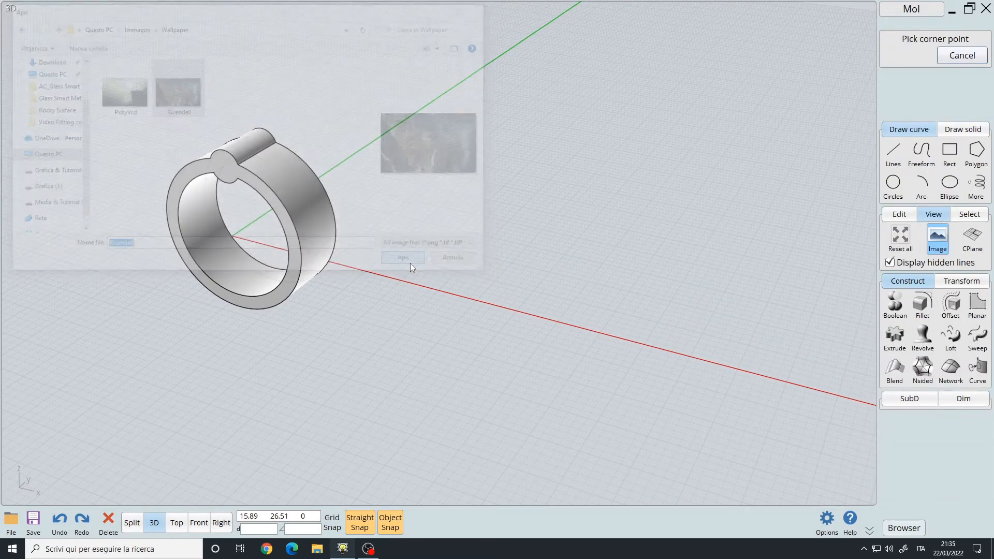
# - Place the image in the Front view beside the ring, with its lower edge on the x-axis, about 40 x 25 units
pyautogui.press('space')
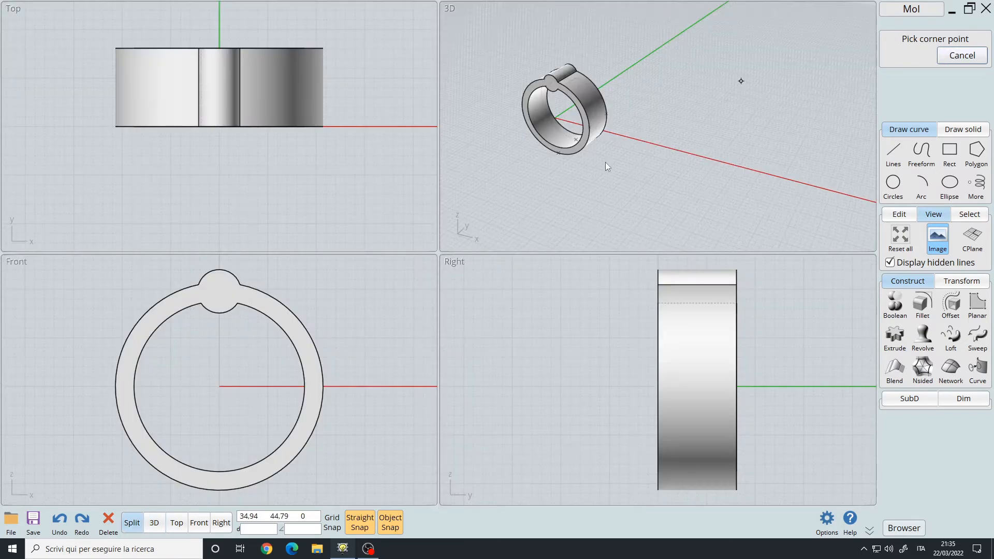
pyautogui.press('space')
pyautogui.moveTo(721, 227); pyautogui.dragTo(434, 182, button='middle')
pyautogui.scroll(-3, 433, 181)
pyautogui.click(592, 199)
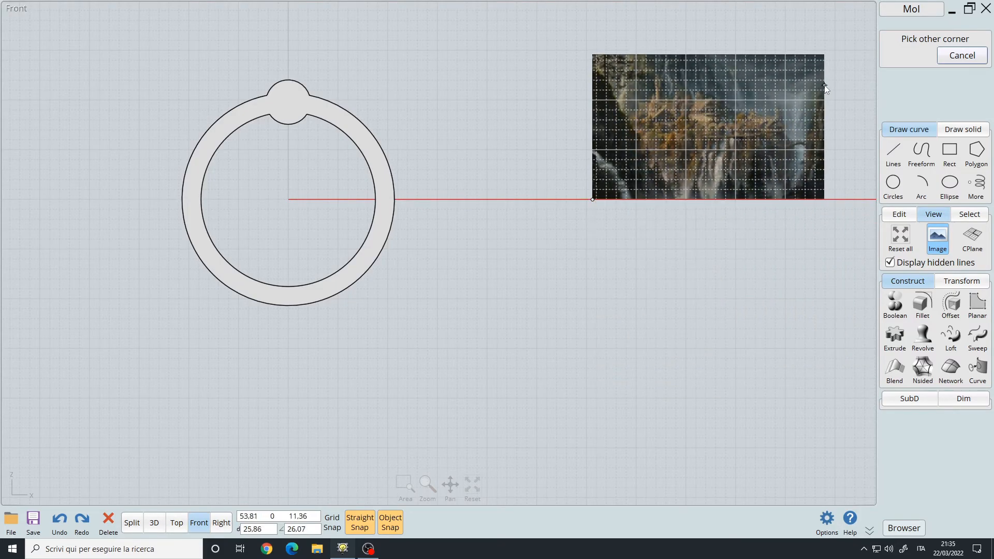
pyautogui.moveTo(797, 85); pyautogui.dragTo(511, 283, button='middle')
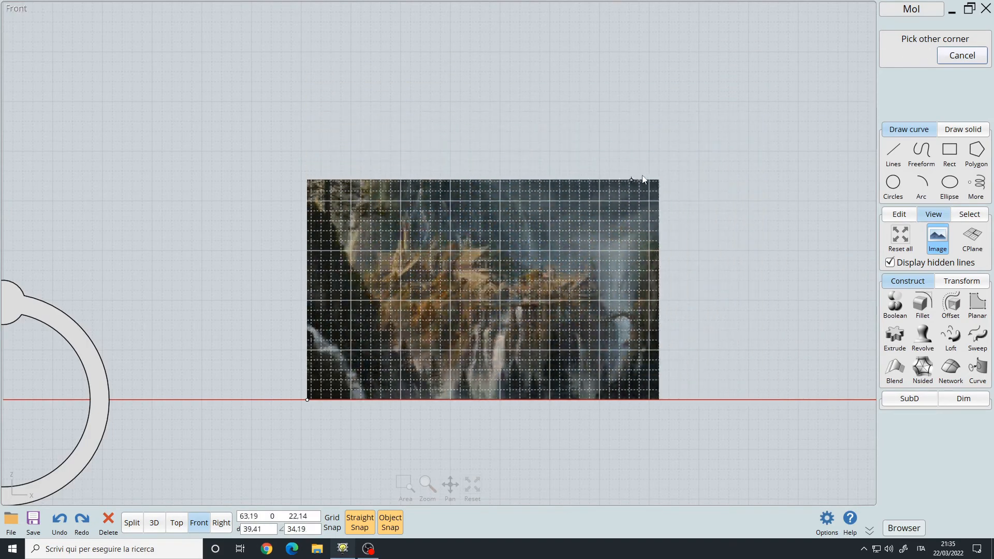
pyautogui.click(709, 152)
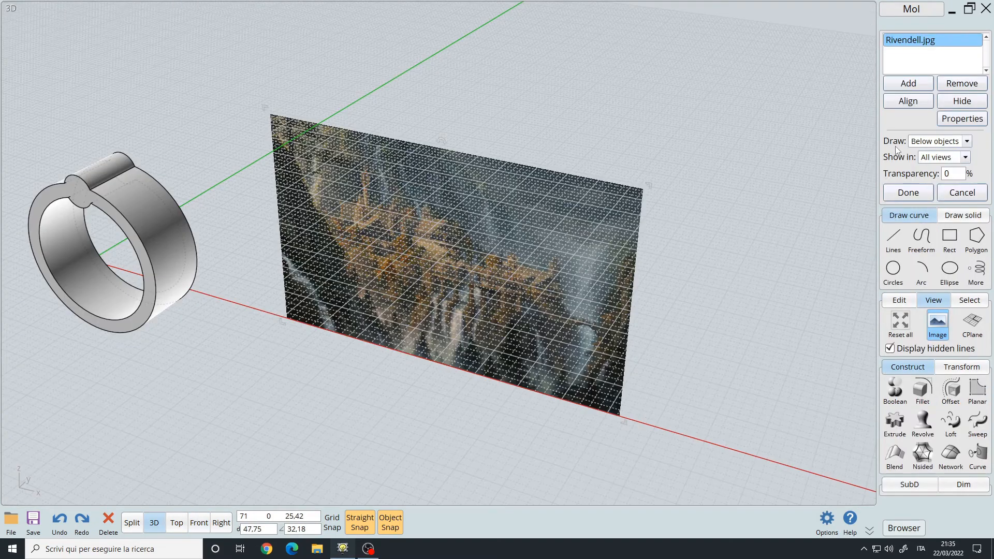
# - Move the Rivendell image over the ring in the Front view so it lies behind the whole ring
pyautogui.click(956, 141)
pyautogui.click(956, 141)
pyautogui.moveTo(743, 197); pyautogui.dragTo(755, 178, button='right')
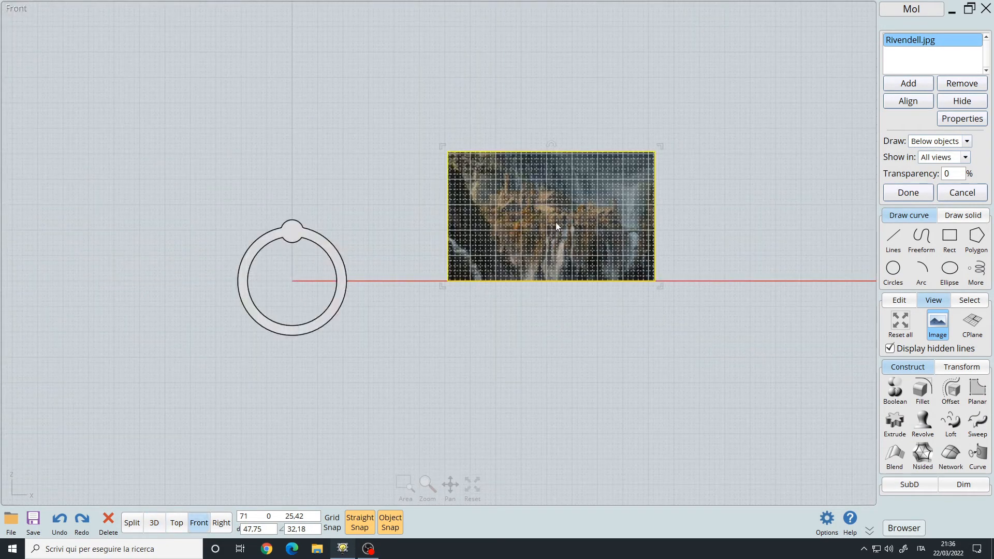
pyautogui.scroll(1, 562, 223)
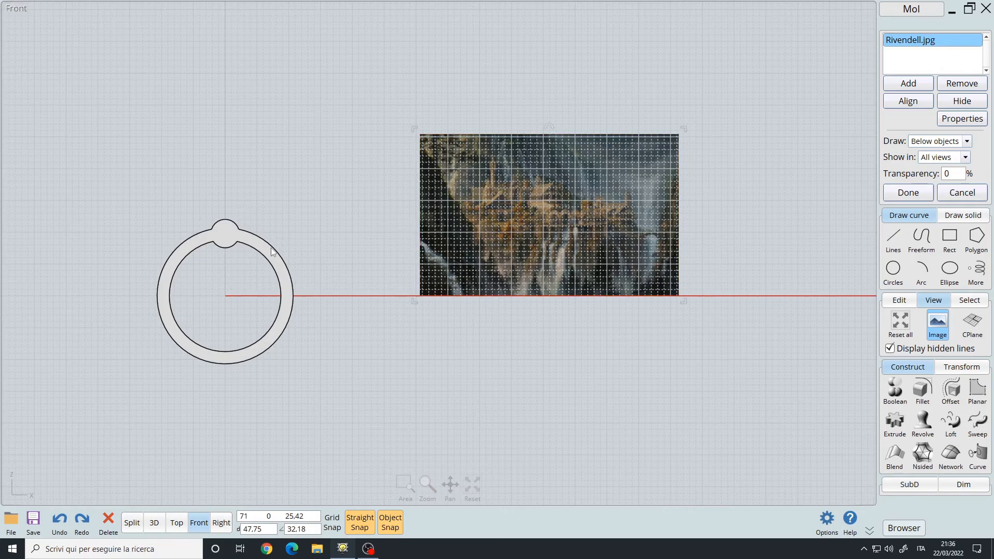
pyautogui.moveTo(560, 202)
pyautogui.mouseDown()
pyautogui.moveTo(503, 203)
pyautogui.moveTo(250, 272)
pyautogui.mouseUp()
pyautogui.moveTo(280, 272)
pyautogui.mouseDown(button='middle')
pyautogui.moveTo(501, 246)
pyautogui.moveTo(572, 210)
pyautogui.mouseUp(button='middle')
pyautogui.scroll(3, 571, 210)
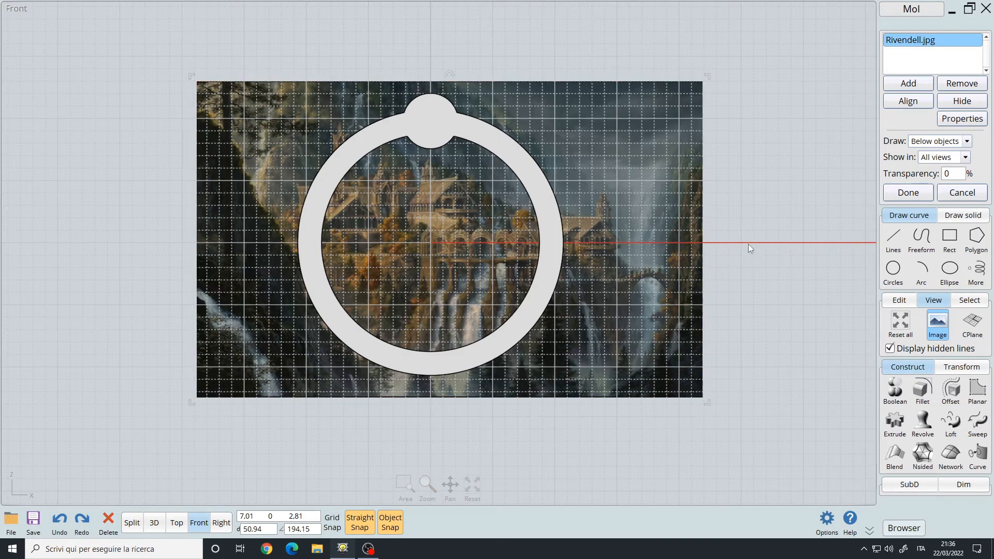
# - Try the Above objects, With objects and Below objects draw orders on the Rivendell image
pyautogui.click(967, 141)
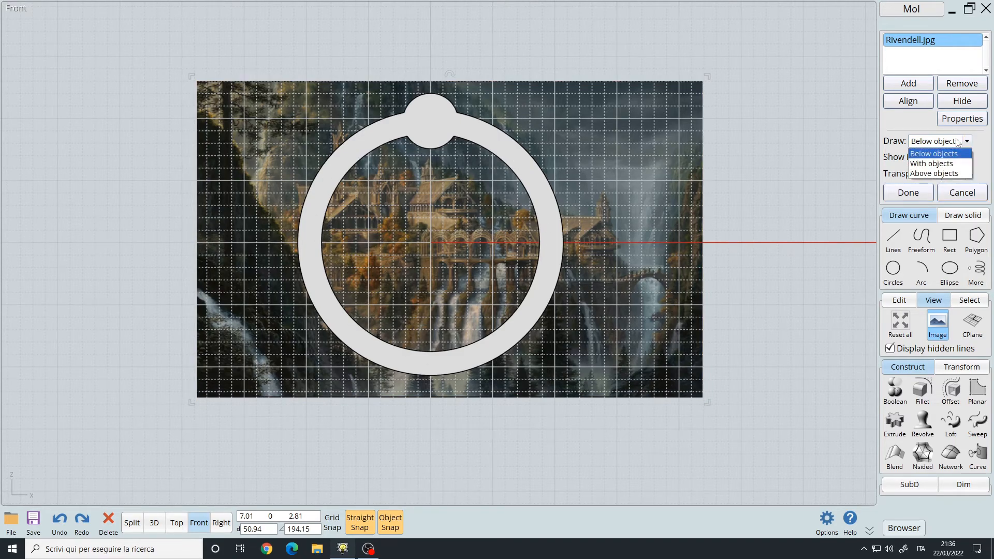
pyautogui.click(946, 174)
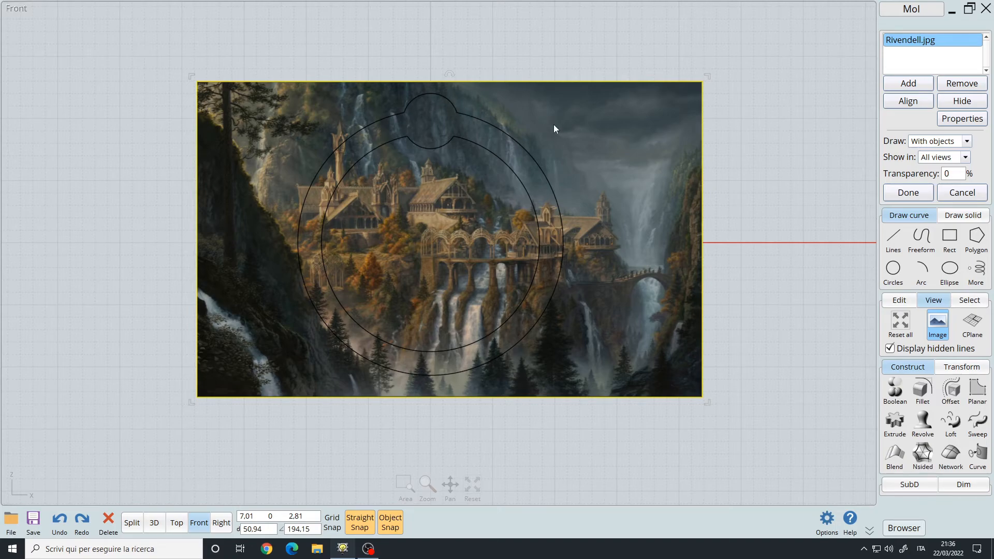
pyautogui.click(941, 142)
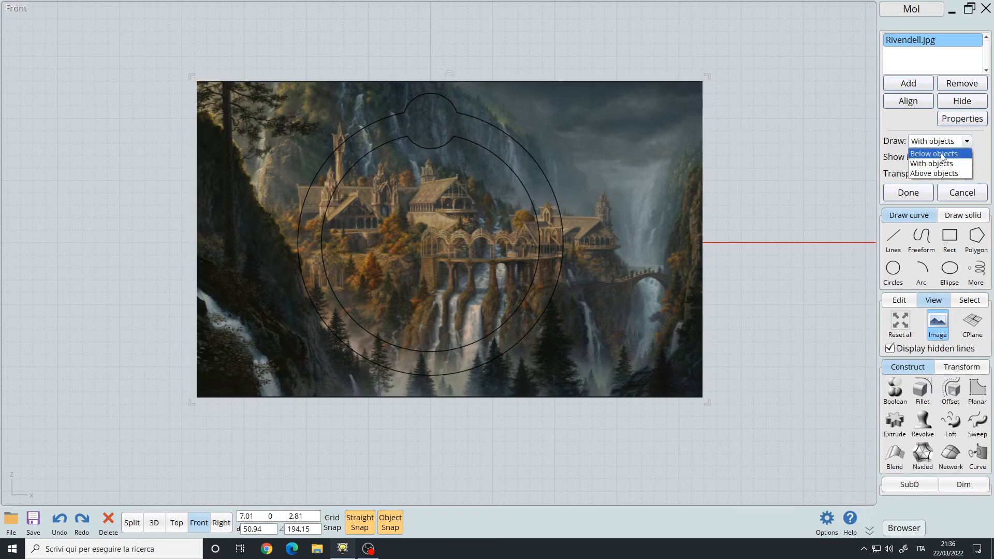
pyautogui.click(934, 153)
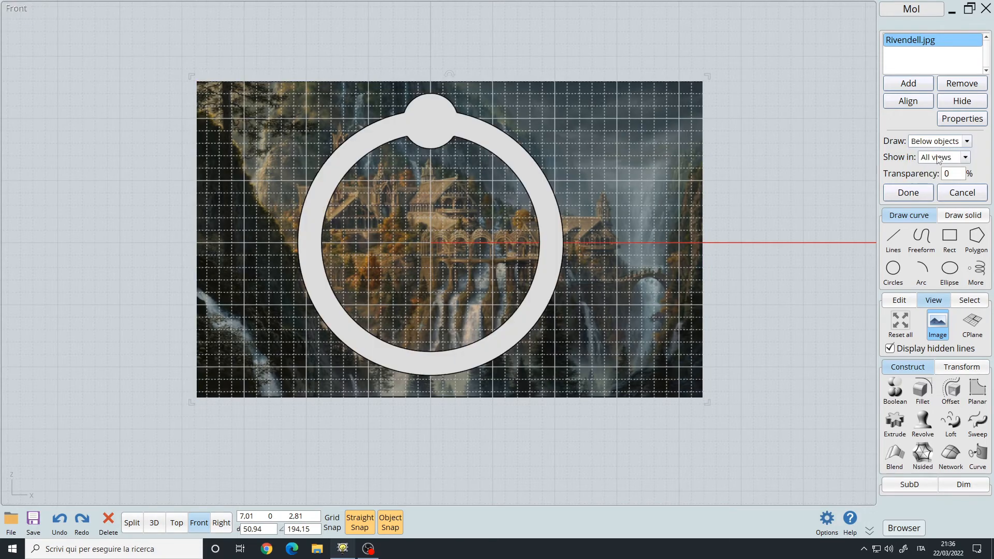
# - Set the Rivendell image to draw above objects and show it in Ortho only
pyautogui.click(961, 156)
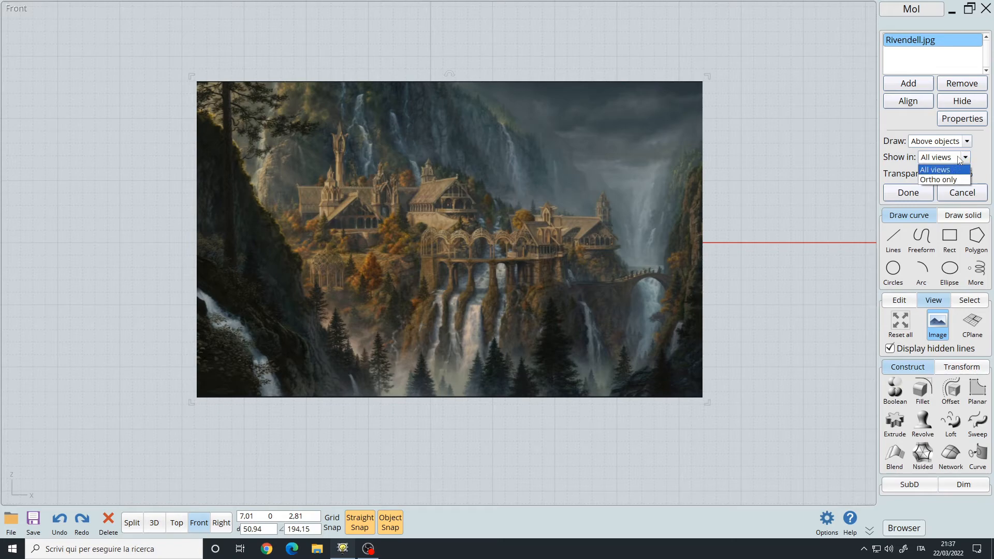
pyautogui.click(955, 180)
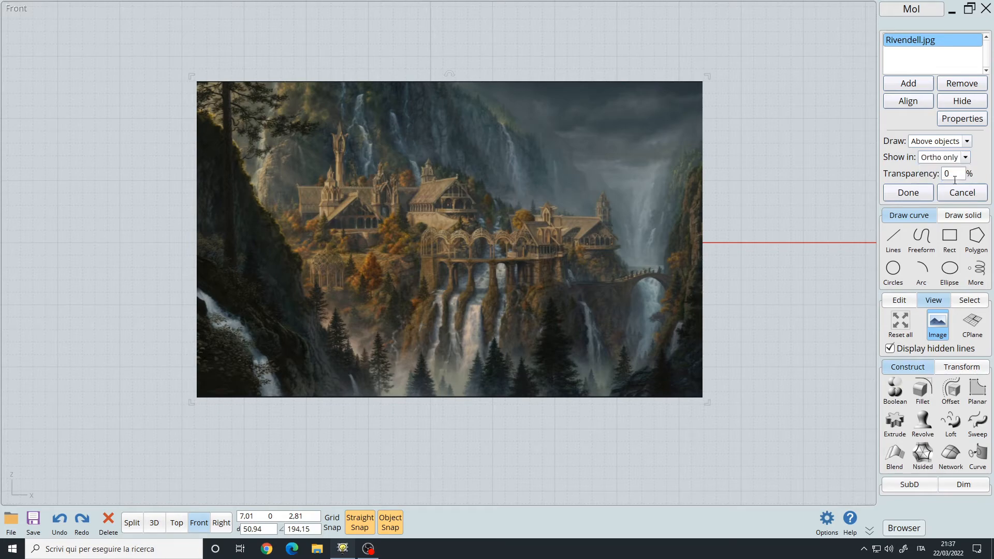
# - Switch to the split view and set the Rivendell image to show in all views
pyautogui.click(960, 157)
pyautogui.click(952, 179)
pyautogui.press('space')
pyautogui.moveTo(615, 187); pyautogui.dragTo(655, 154, button='right')
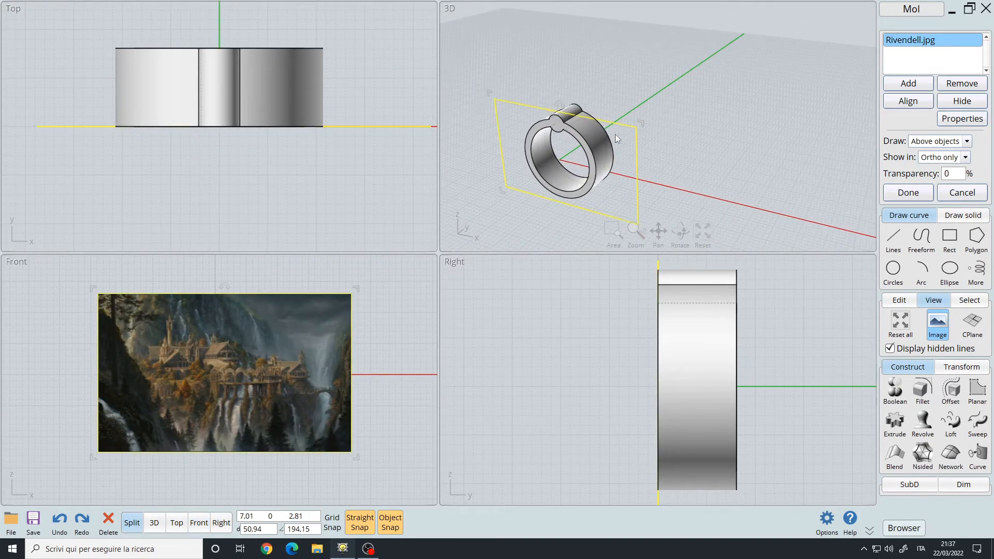
pyautogui.click(965, 157)
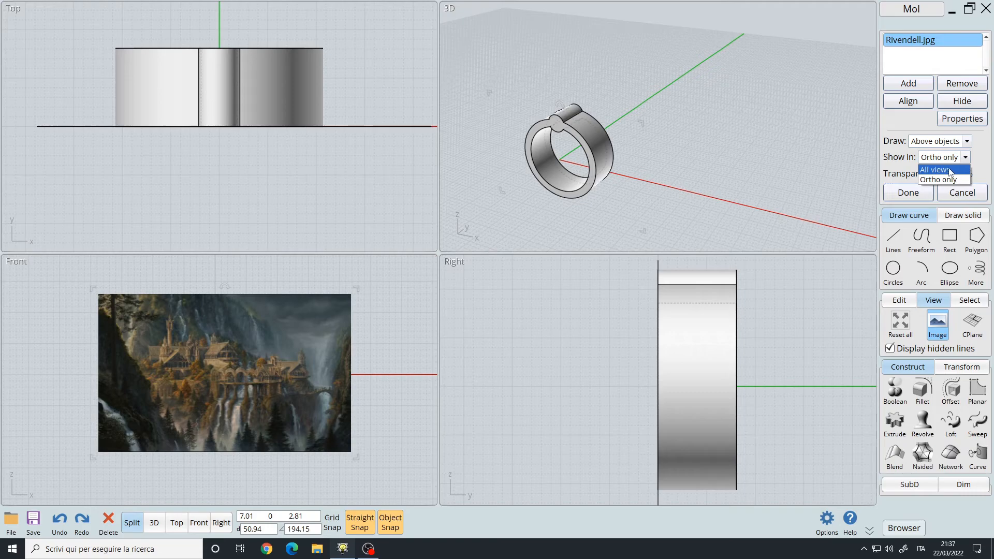
pyautogui.click(950, 169)
pyautogui.moveTo(598, 188); pyautogui.dragTo(728, 141, button='right')
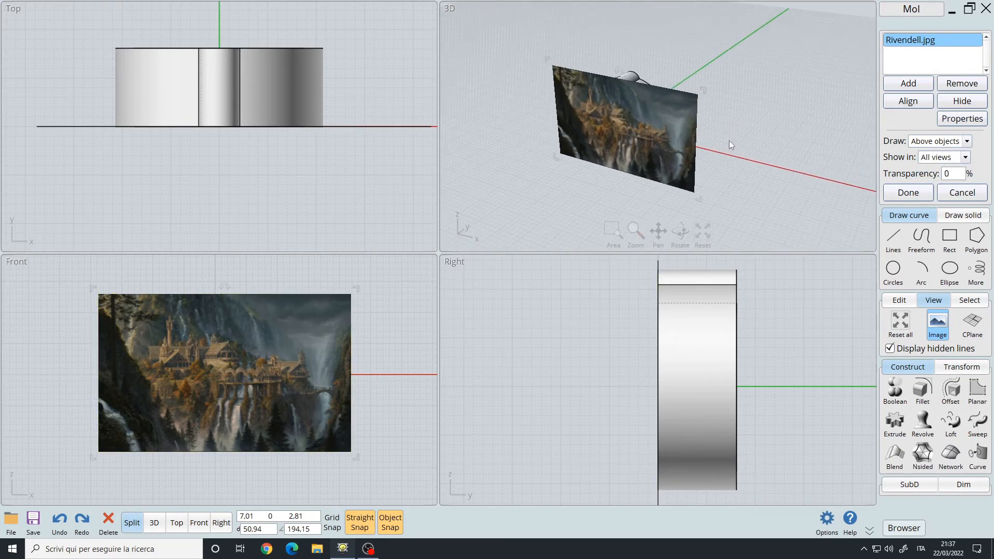
# - Try a transparency of 50% on the Rivendell image
pyautogui.click(955, 174)
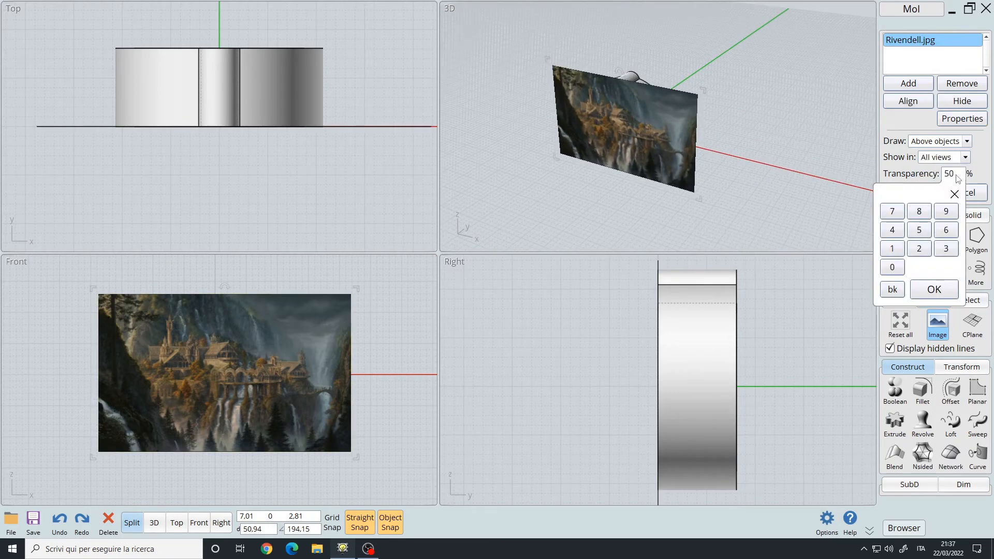
pyautogui.press('Return')
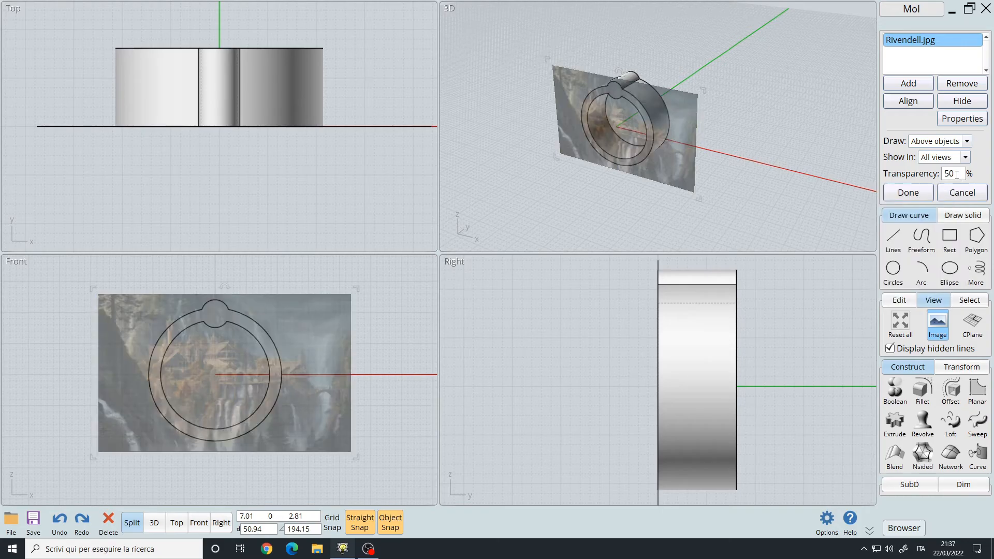
pyautogui.moveTo(807, 162); pyautogui.dragTo(726, 156, button='right')
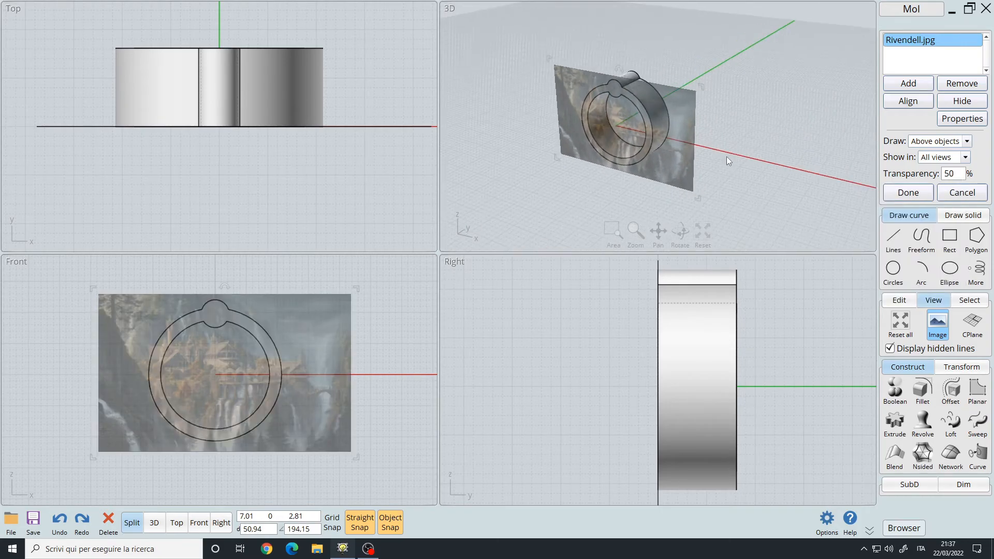
# - Set the Rivendell image's transparency to 0% and finish the image settings
pyautogui.click(953, 174)
pyautogui.write('0')
pyautogui.press('Return')
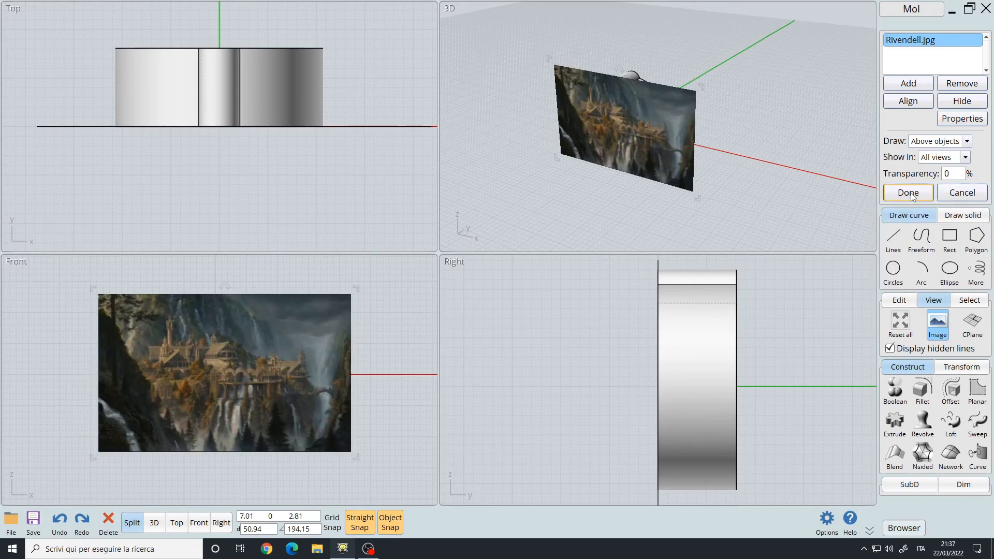
pyautogui.click(909, 192)
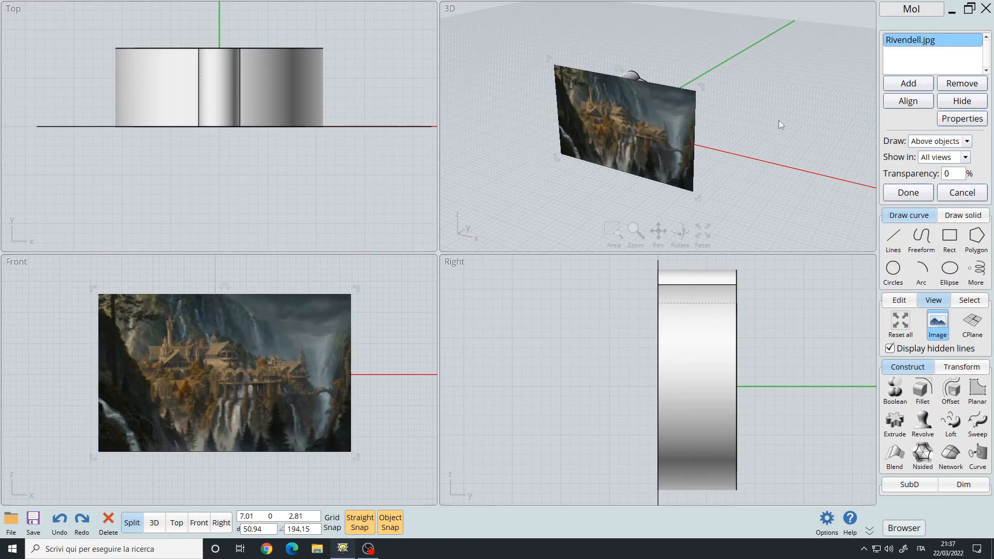
# - Maximize the 3D view, try to window-select the Rivendell image like an ordinary object, and clear the selection
pyautogui.press('Tab')
pyautogui.moveTo(461, 212)
pyautogui.mouseDown(button='right')
pyautogui.moveTo(486, 195)
pyautogui.moveTo(480, 217)
pyautogui.mouseUp(button='right')
pyautogui.moveTo(520, 211); pyautogui.dragTo(593, 180, button='middle')
pyautogui.moveTo(702, 136); pyautogui.dragTo(532, 365)
pyautogui.moveTo(659, 117); pyautogui.dragTo(517, 376)
pyautogui.moveTo(659, 124); pyautogui.dragTo(566, 336)
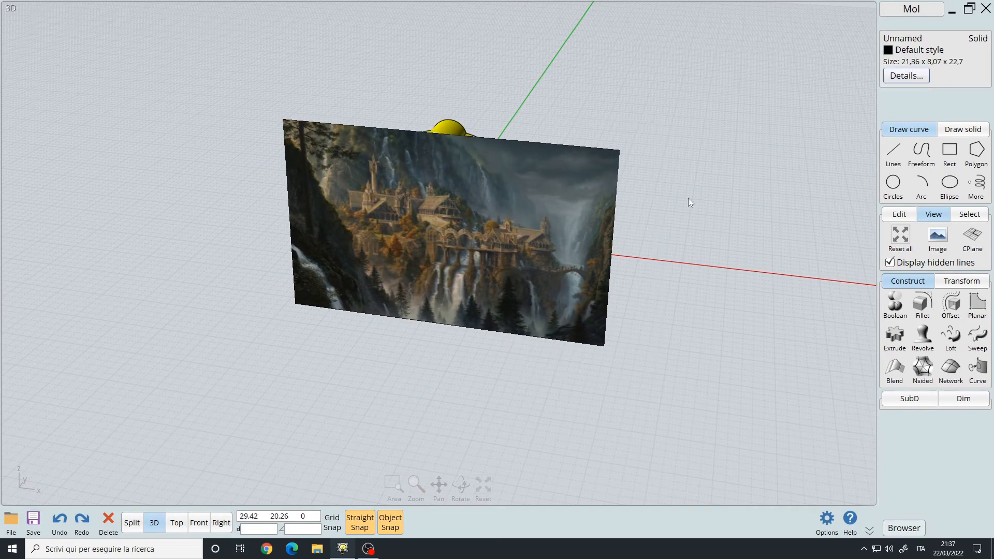
pyautogui.click(687, 198)
pyautogui.rightClick(688, 198)
pyautogui.moveTo(688, 198); pyautogui.dragTo(741, 244, button='right')
pyautogui.moveTo(741, 243); pyautogui.dragTo(627, 216, button='middle')
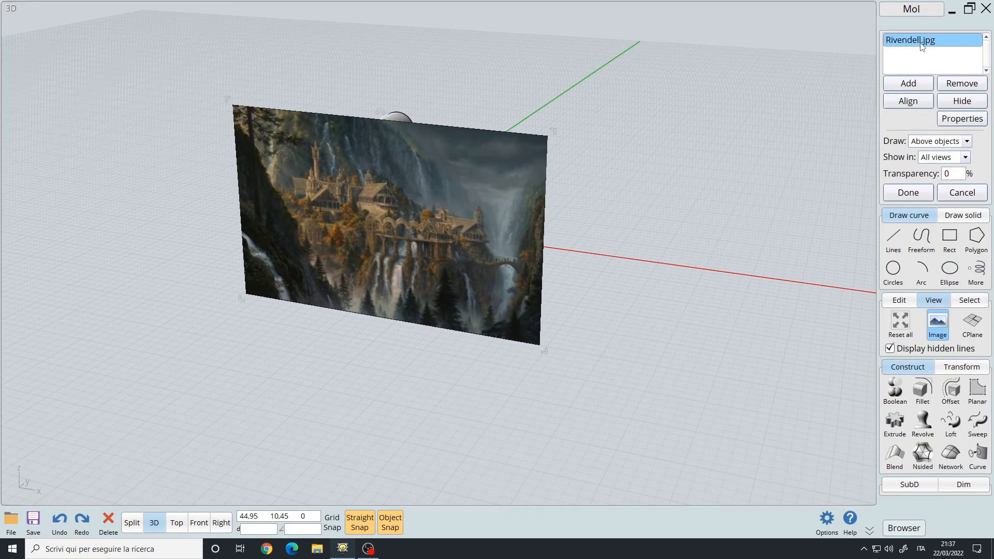
# - Remove Rivendell.jpg from the background images
pyautogui.click(942, 331)
pyautogui.click(942, 331)
pyautogui.moveTo(526, 153); pyautogui.dragTo(653, 176)
pyautogui.click(974, 85)
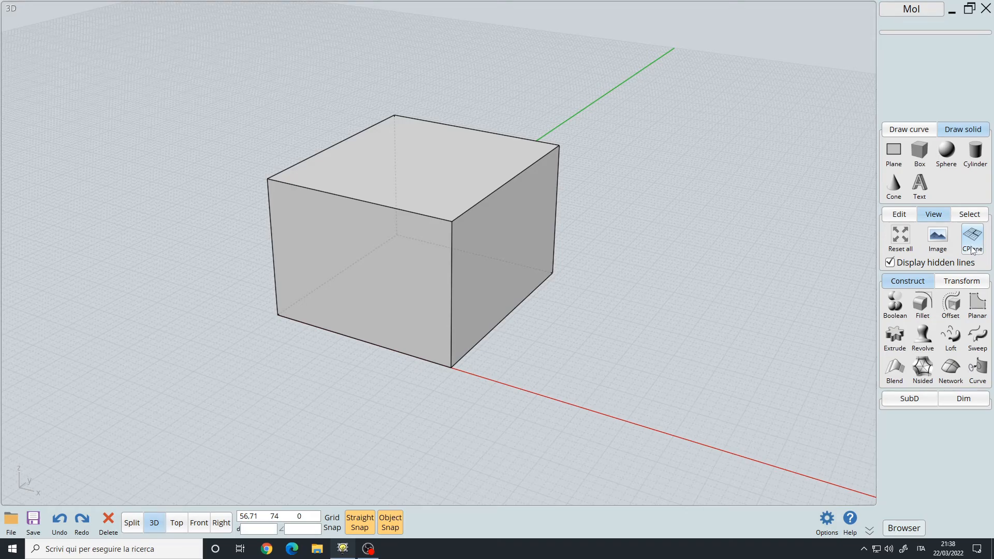
# - Select the box and rotate it so that it stands tilted relative to the world grid
pyautogui.click(972, 250)
pyautogui.click(976, 136)
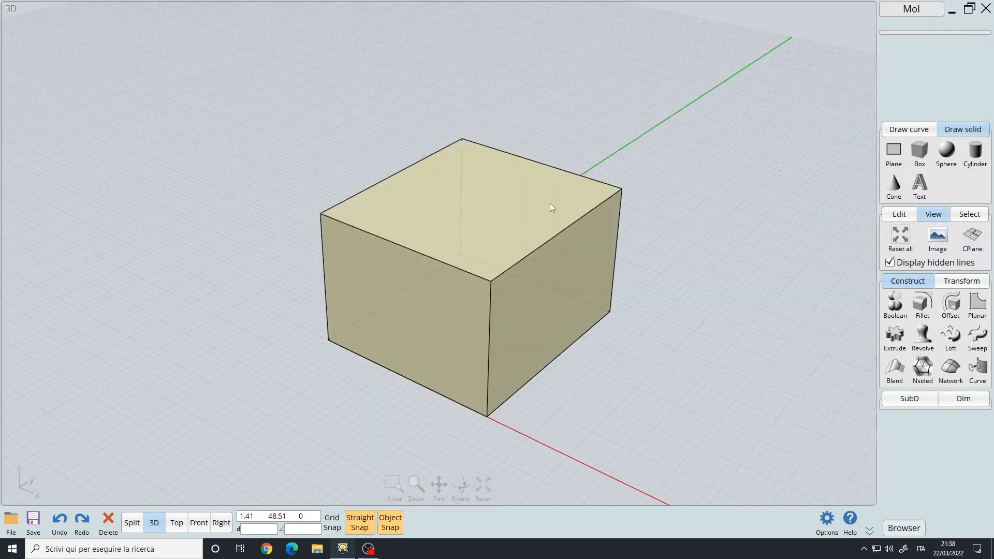
pyautogui.click(551, 207)
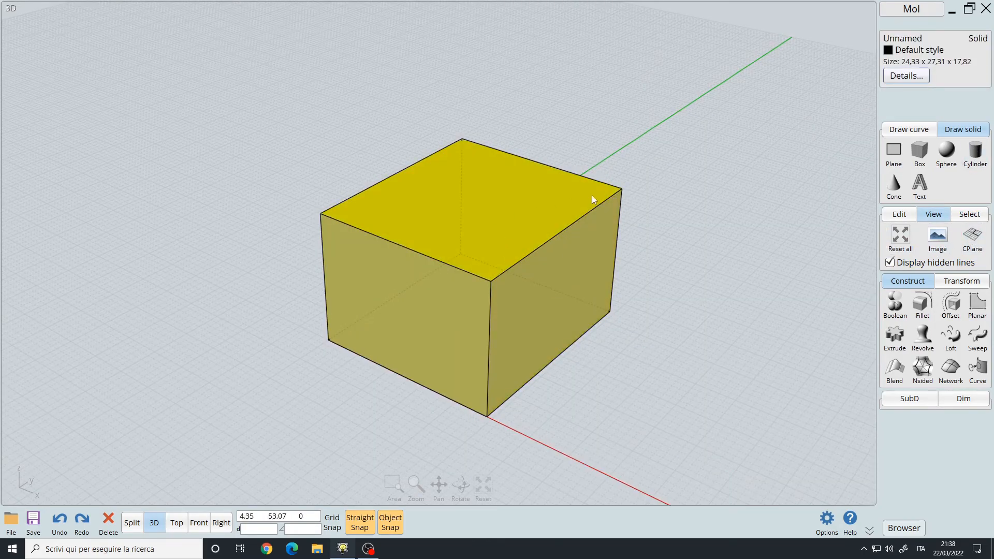
pyautogui.press('r')
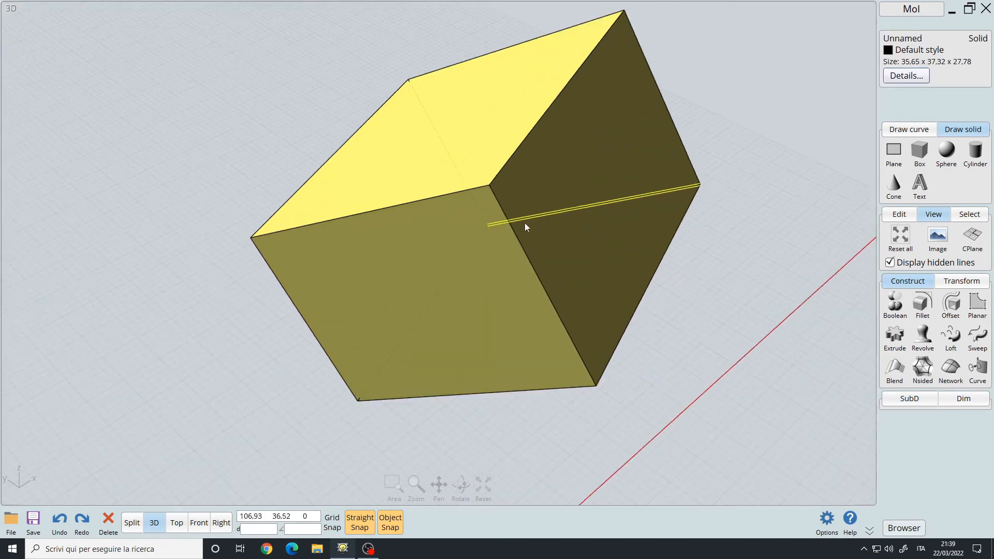
pyautogui.moveTo(525, 224); pyautogui.dragTo(495, 226, button='right')
pyautogui.scroll(-4, 577, 236)
pyautogui.scroll(3, 577, 235)
pyautogui.scroll(-3, 472, 231)
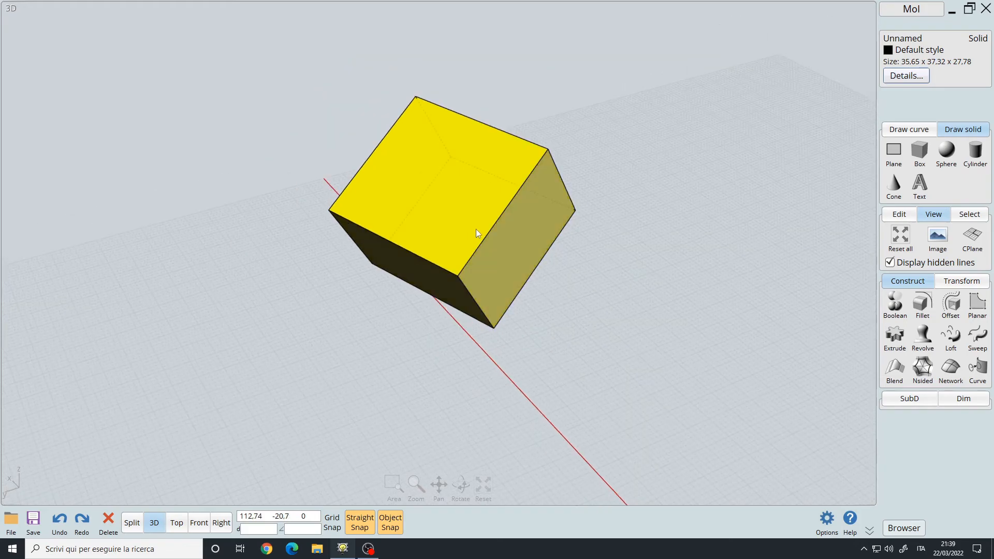
# - Set the construction plane on the tilted box's upper face, with its origin at the face's centre, aligned to the box and applied to all views
pyautogui.click(973, 239)
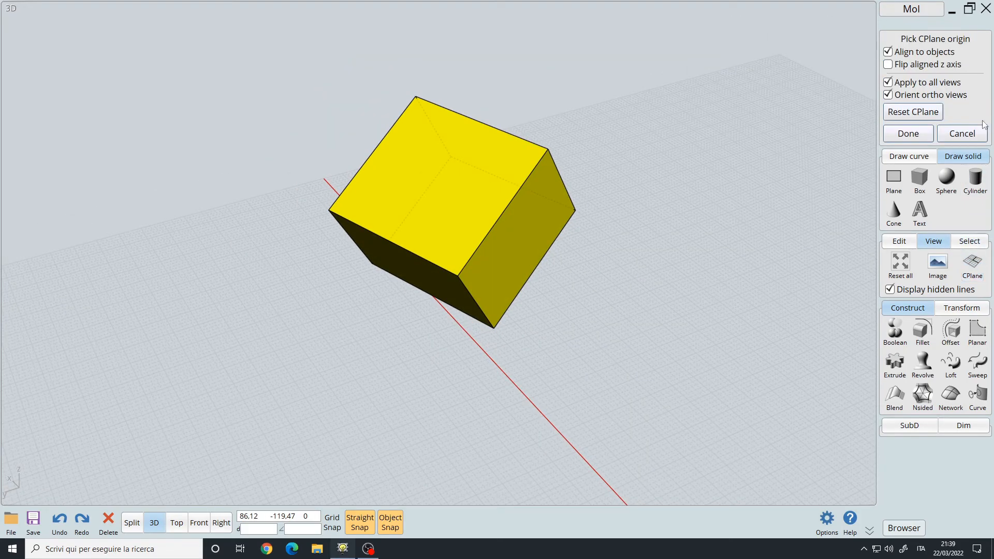
pyautogui.moveTo(606, 176); pyautogui.dragTo(660, 187, button='middle')
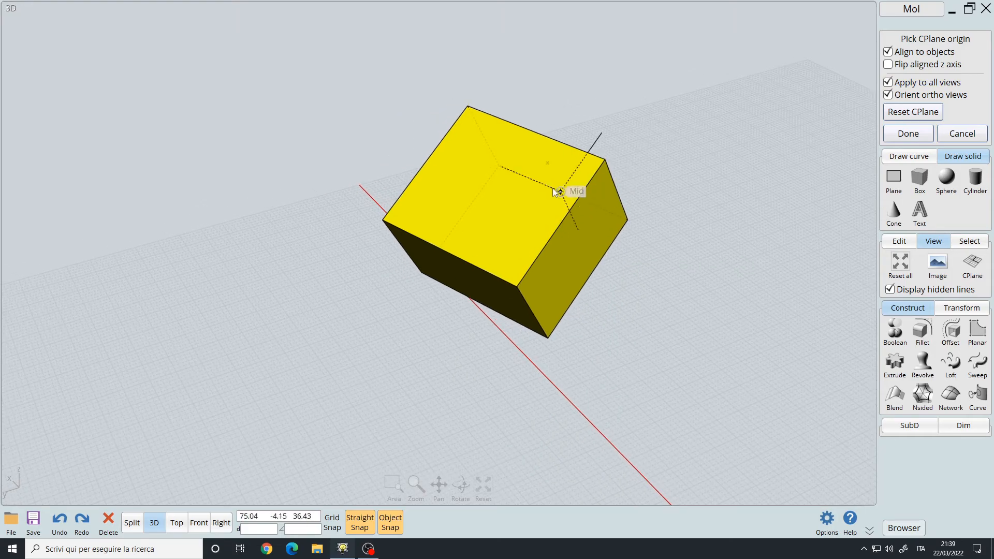
pyautogui.click(490, 192)
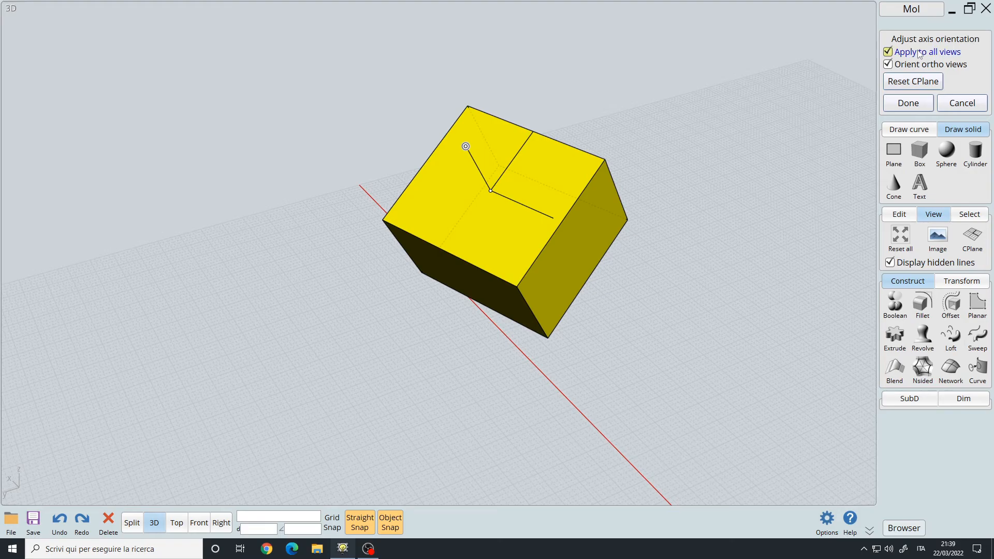
pyautogui.click(920, 104)
# - Draw a circle with the Tan circle tool on the new construction plane, overlapping a corner of the box's upper face
pyautogui.moveTo(615, 192); pyautogui.dragTo(483, 210, button='right')
pyautogui.moveTo(534, 182); pyautogui.dragTo(774, 191, button='right')
pyautogui.rightClick(775, 190)
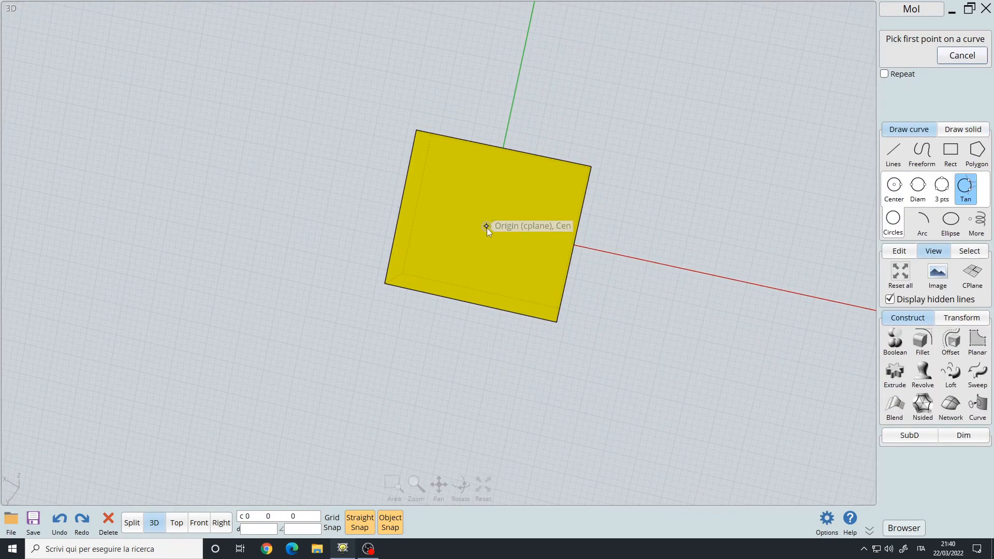
pyautogui.scroll(3, 535, 232)
pyautogui.moveTo(493, 233); pyautogui.dragTo(408, 217, button='right')
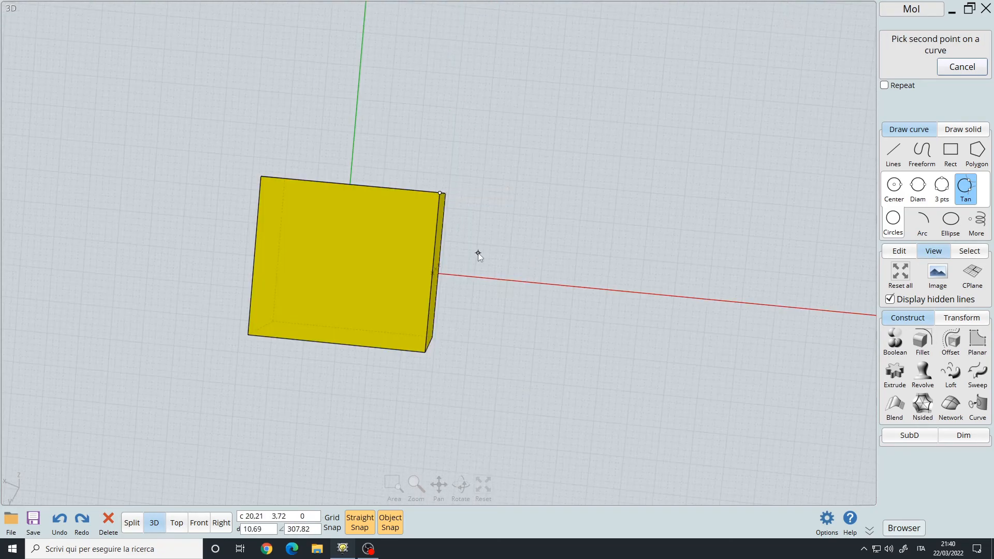
pyautogui.moveTo(482, 242); pyautogui.dragTo(390, 177, button='right')
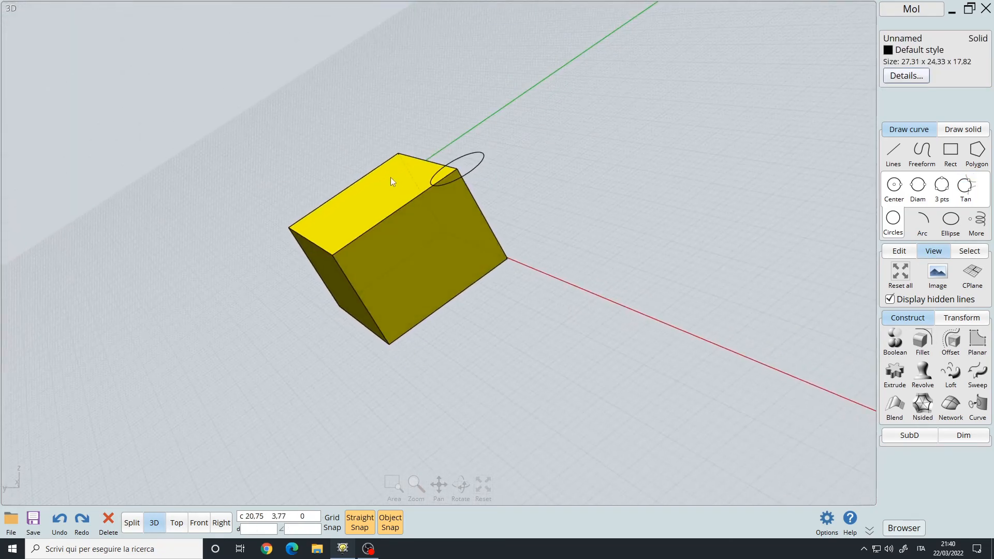
# - Draw a rectangle from its centre on the construction plane beyond the circle and extrude it into a solid
pyautogui.scroll(4, 448, 174)
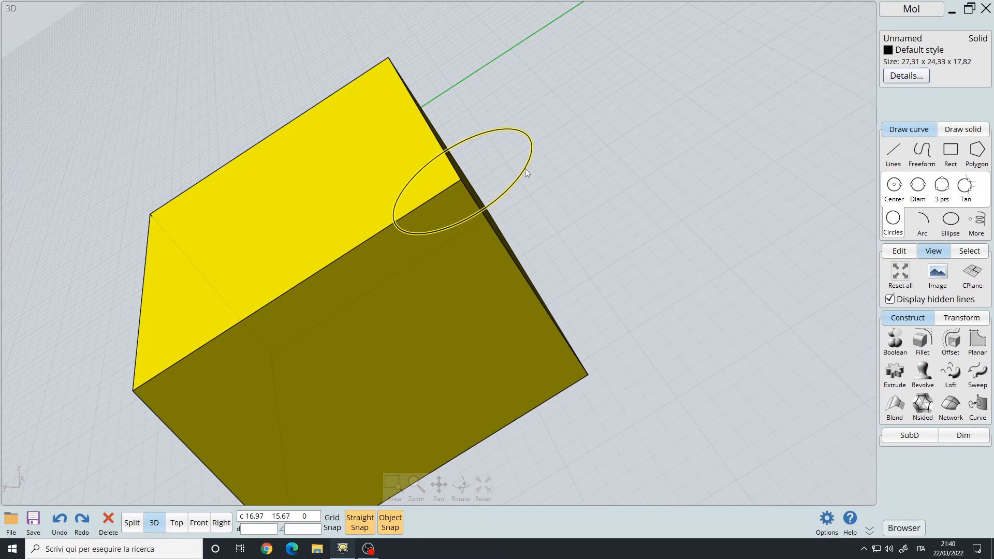
pyautogui.moveTo(547, 196); pyautogui.dragTo(542, 154, button='right')
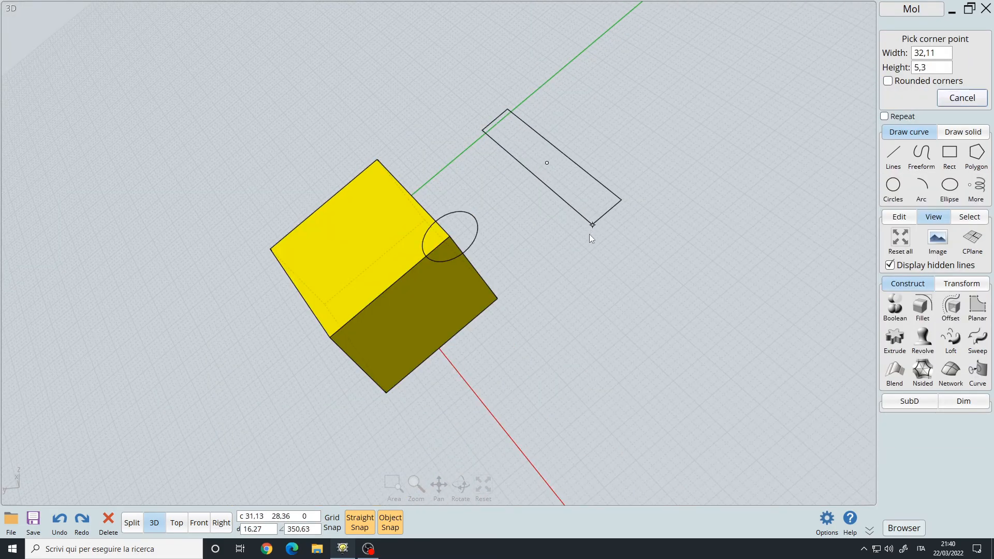
pyautogui.click(553, 246)
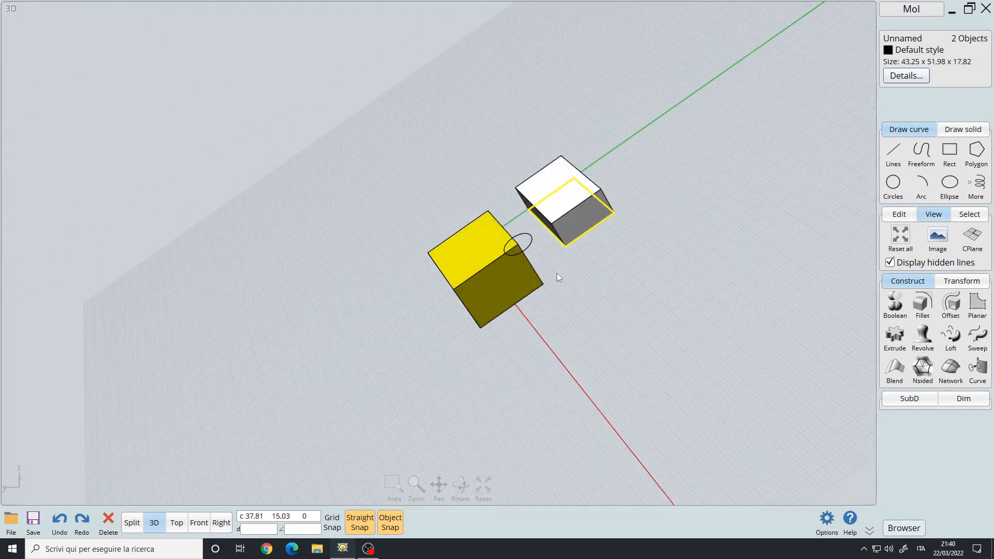
pyautogui.scroll(3, 608, 277)
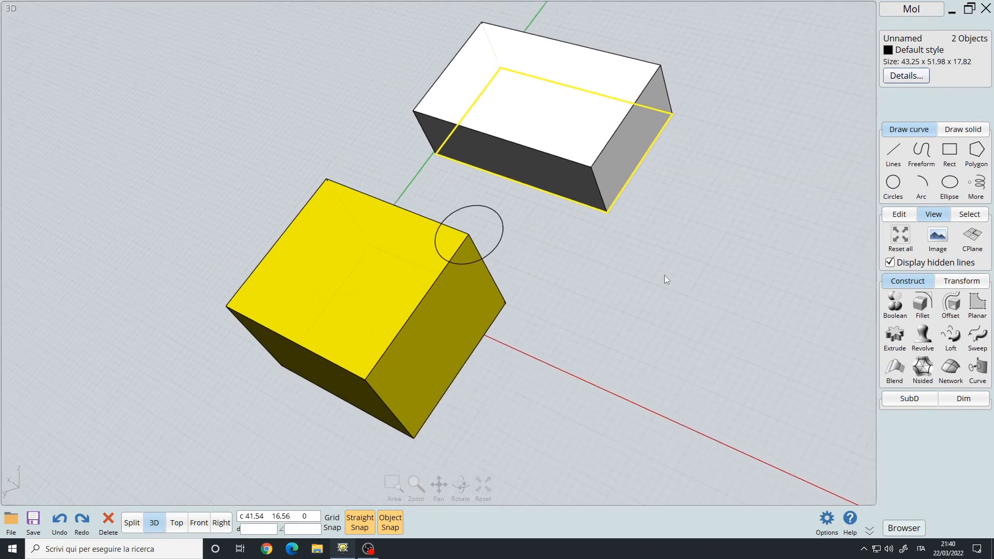
# - Examine from several angles how the circle and the extruded solid align with the tilted box and its construction plane
pyautogui.scroll(-1, 647, 272)
pyautogui.scroll(-2, 631, 273)
pyautogui.scroll(2, 565, 269)
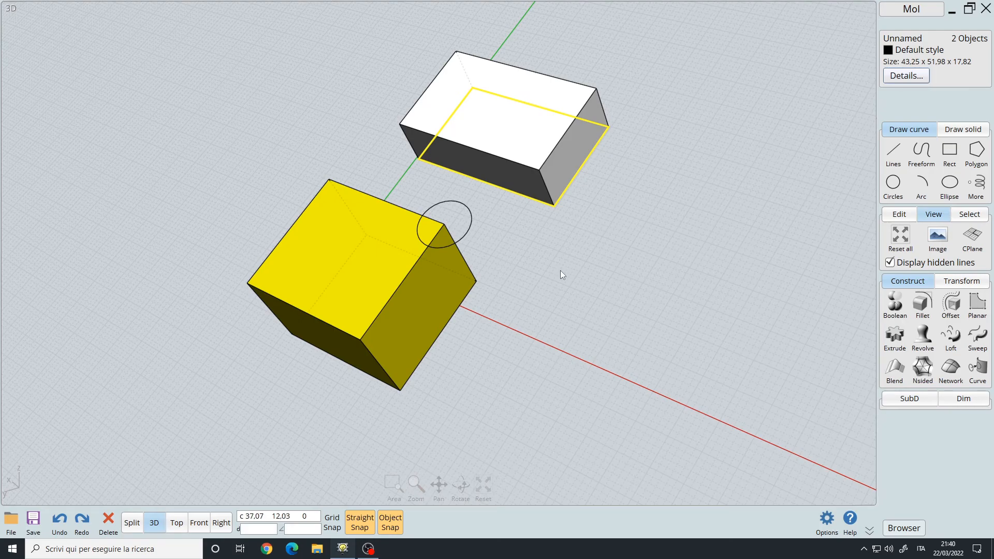
pyautogui.moveTo(560, 270); pyautogui.dragTo(632, 234, button='right')
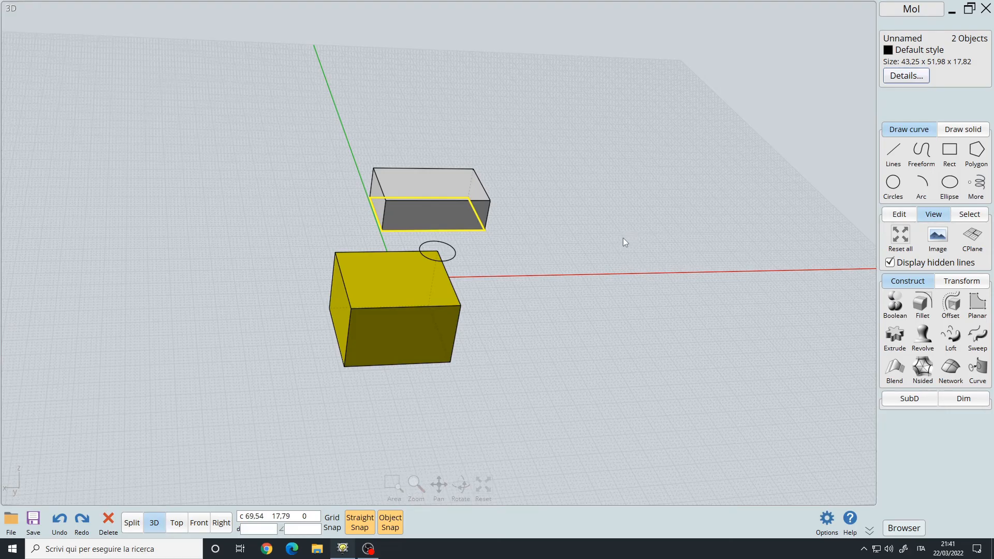
pyautogui.moveTo(585, 259); pyautogui.dragTo(492, 280, button='right')
pyautogui.scroll(2, 512, 278)
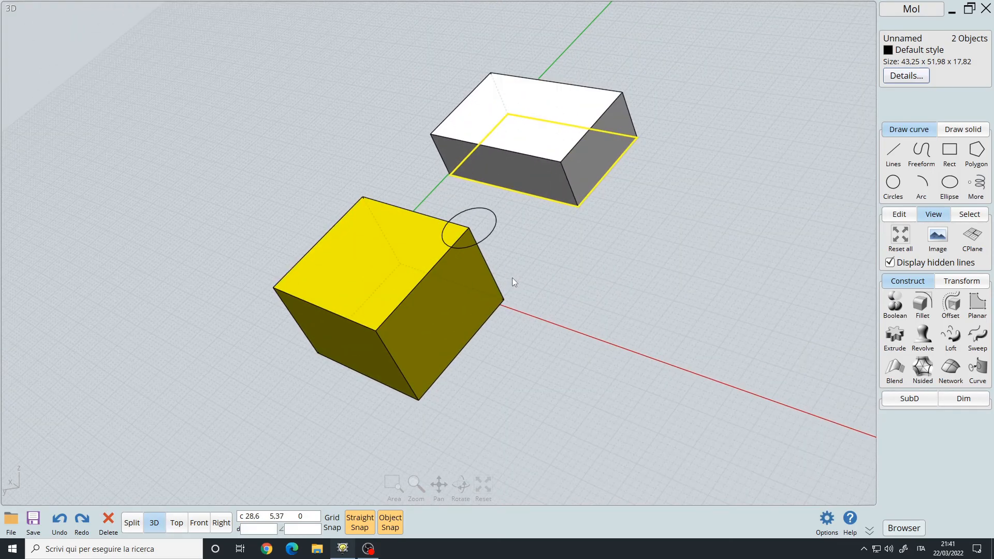
pyautogui.scroll(-2, 524, 286)
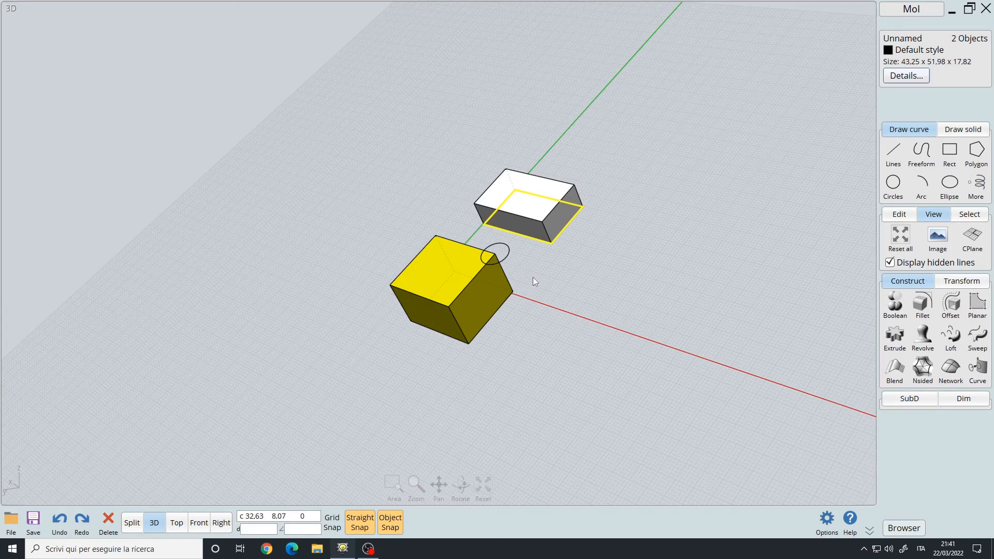
pyautogui.moveTo(535, 279); pyautogui.dragTo(579, 244, button='right')
pyautogui.scroll(2, 565, 261)
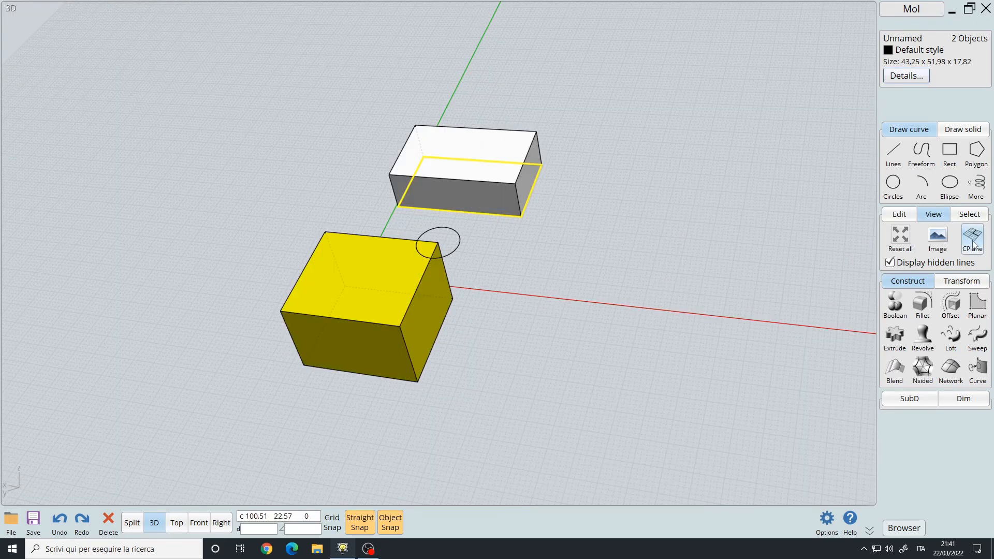
# - Reset the construction plane to the world orientation and check the axes against the tilted objects
pyautogui.click(973, 242)
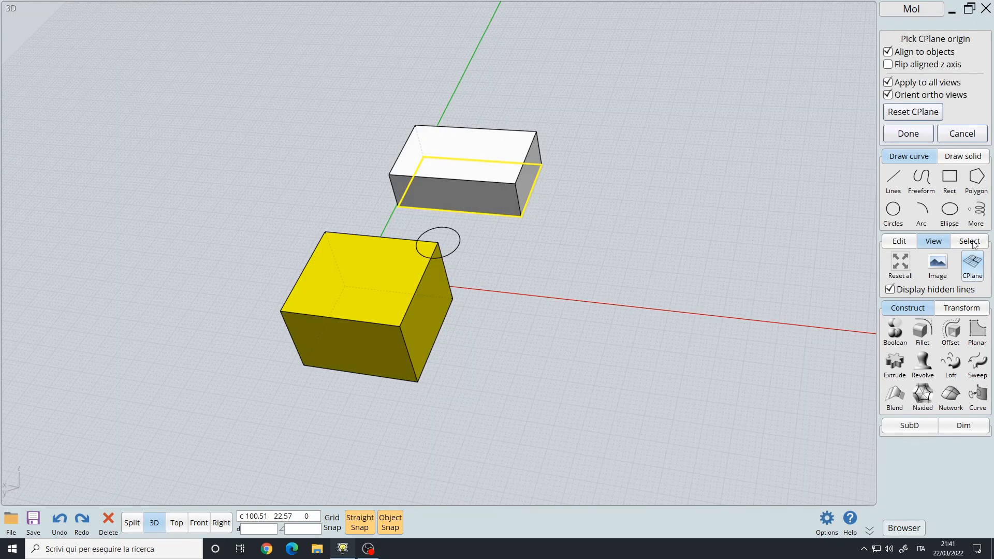
pyautogui.click(913, 112)
pyautogui.moveTo(514, 329); pyautogui.dragTo(624, 347, button='right')
pyautogui.moveTo(623, 343); pyautogui.dragTo(582, 323, button='middle')
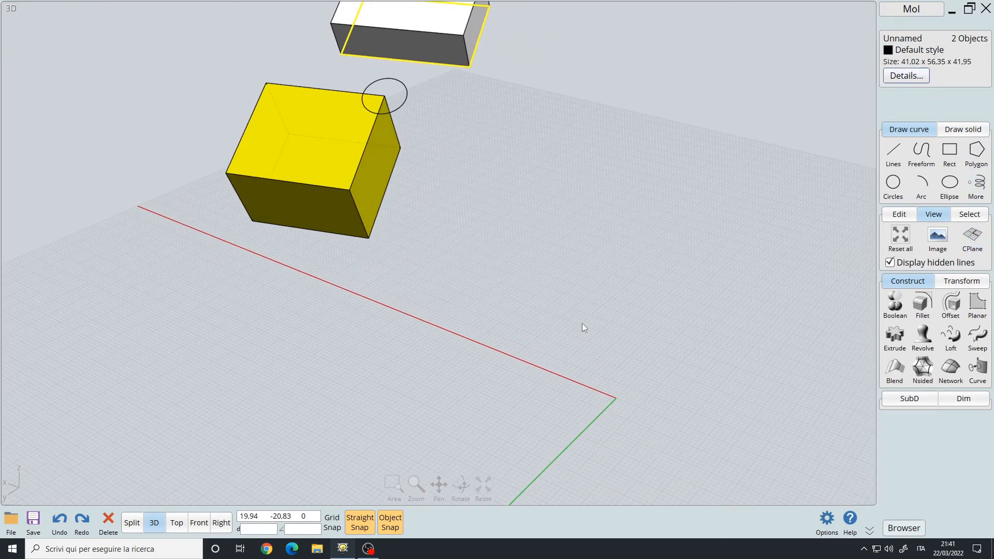
pyautogui.scroll(-3, 581, 323)
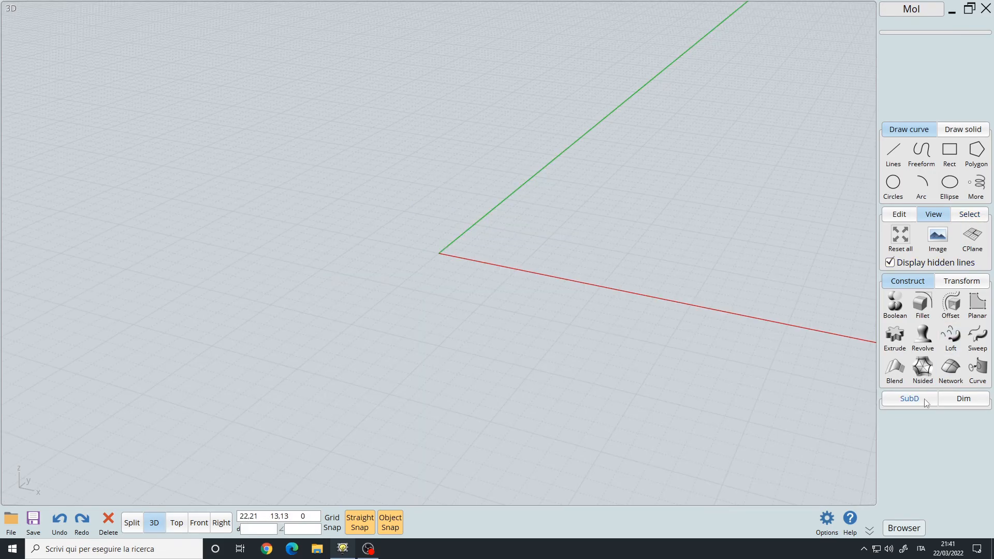
# - Reveal the SubD tools and display the Select tools in place of the View tools
pyautogui.click(916, 398)
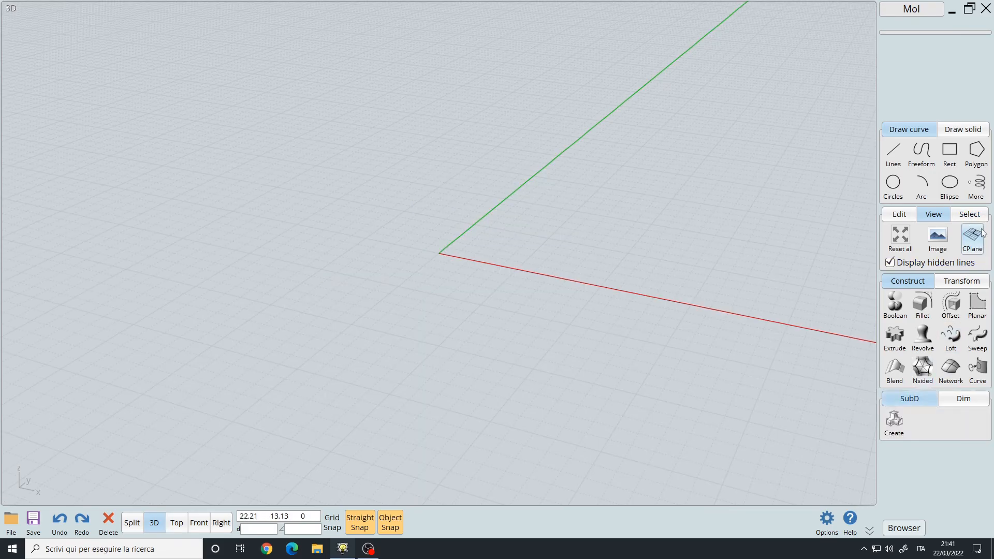
pyautogui.click(968, 214)
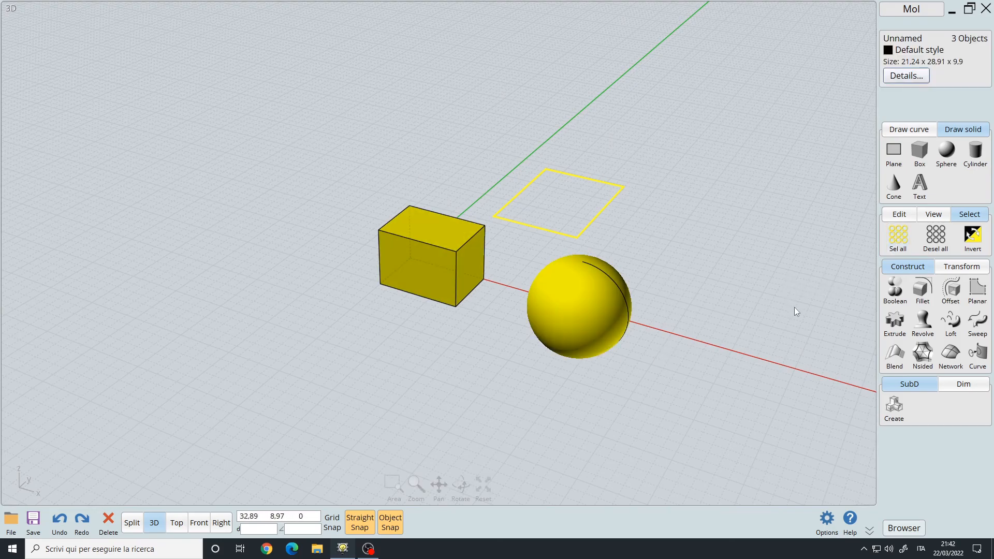
# - Clear the selection of all objects, then select only the sphere and invert the selection
pyautogui.click(943, 237)
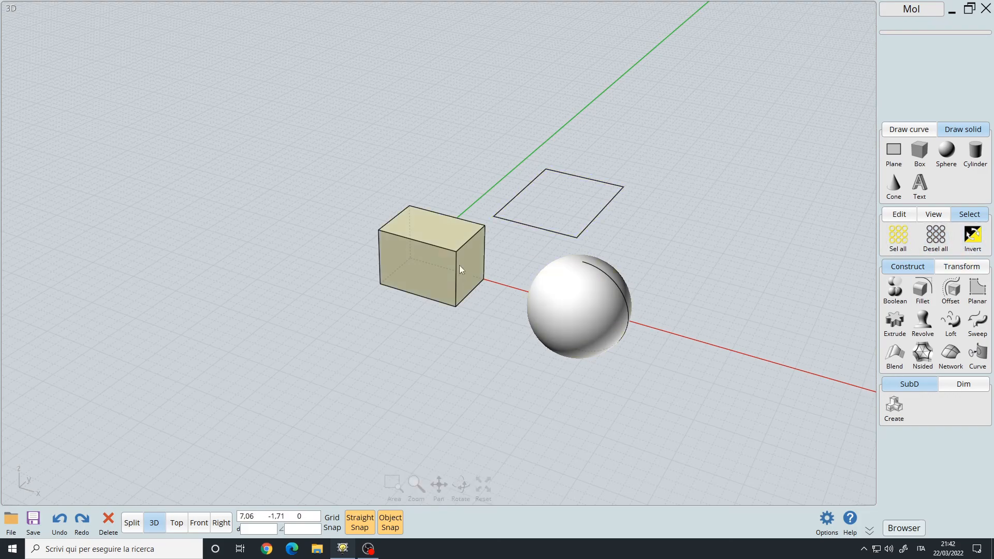
pyautogui.click(581, 314)
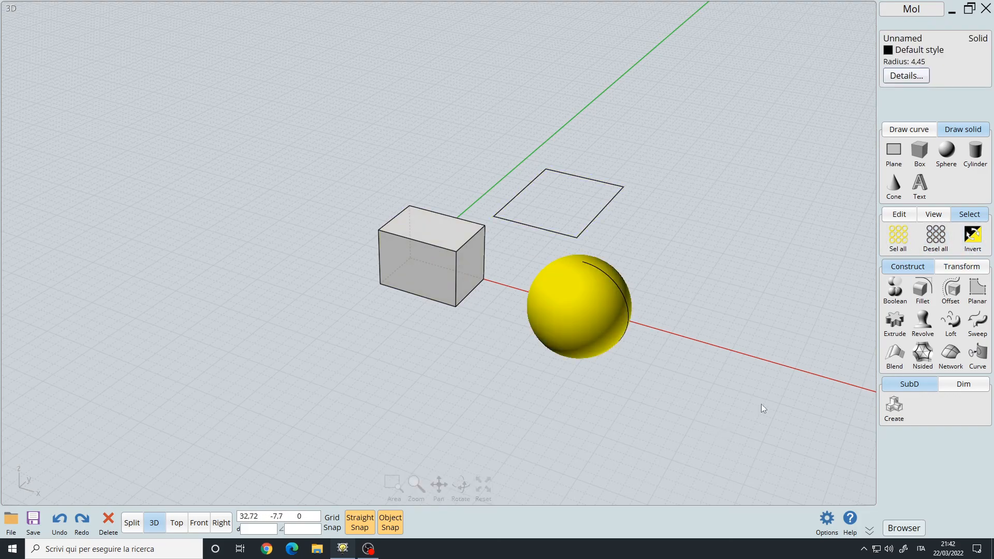
pyautogui.click(972, 235)
# - Delete the box, the sphere and the rectangle together to leave an empty scene
pyautogui.moveTo(672, 191); pyautogui.dragTo(679, 222, button='right')
pyautogui.moveTo(724, 198); pyautogui.dragTo(520, 232, button='right')
pyautogui.moveTo(650, 233); pyautogui.dragTo(669, 215, button='right')
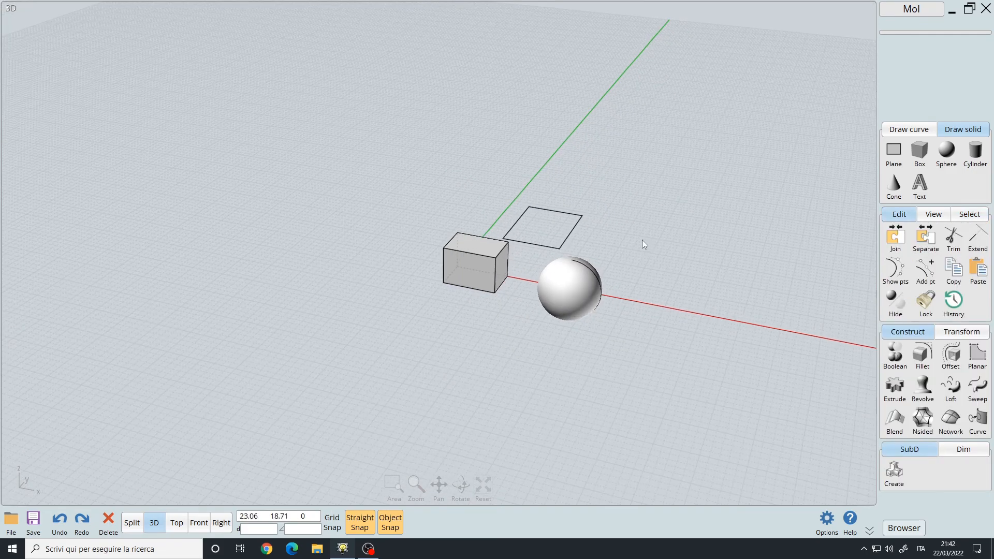
pyautogui.moveTo(388, 163); pyautogui.dragTo(679, 384)
pyautogui.press('Delete')
pyautogui.moveTo(556, 298); pyautogui.dragTo(496, 261, button='right')
pyautogui.scroll(4, 496, 258)
pyautogui.moveTo(494, 258); pyautogui.dragTo(590, 306, button='middle')
pyautogui.moveTo(589, 306); pyautogui.dragTo(563, 293, button='right')
pyautogui.scroll(-1, 572, 255)
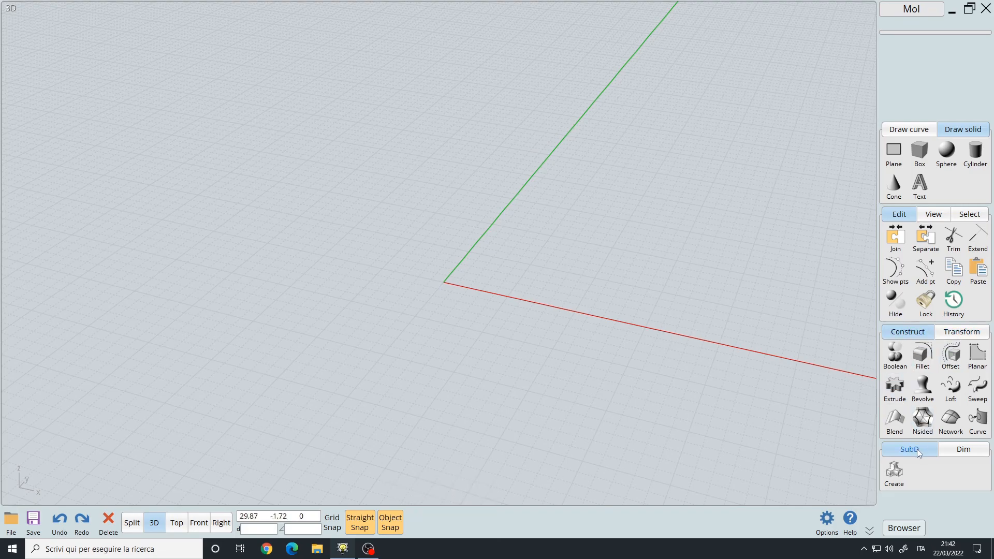
pyautogui.click(963, 448)
pyautogui.click(915, 357)
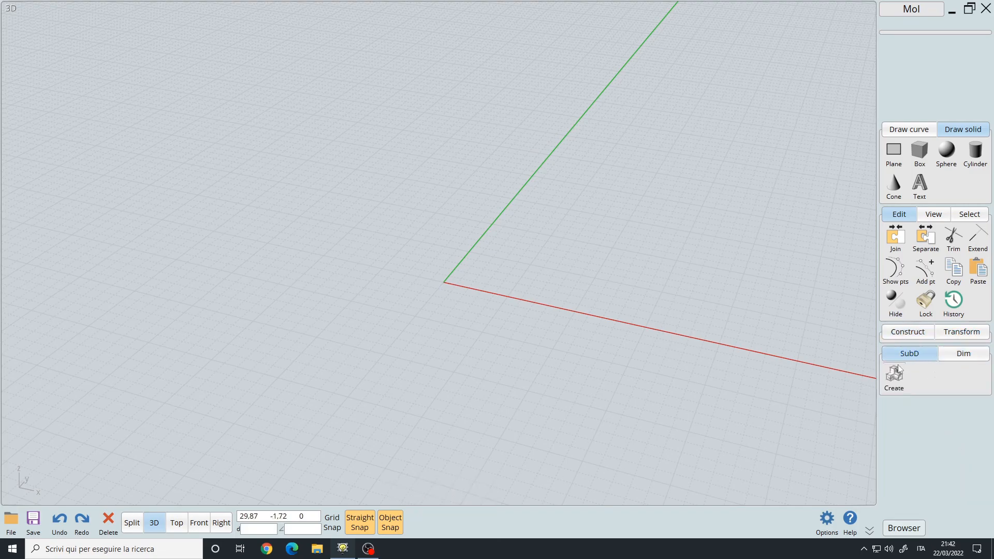
pyautogui.click(907, 334)
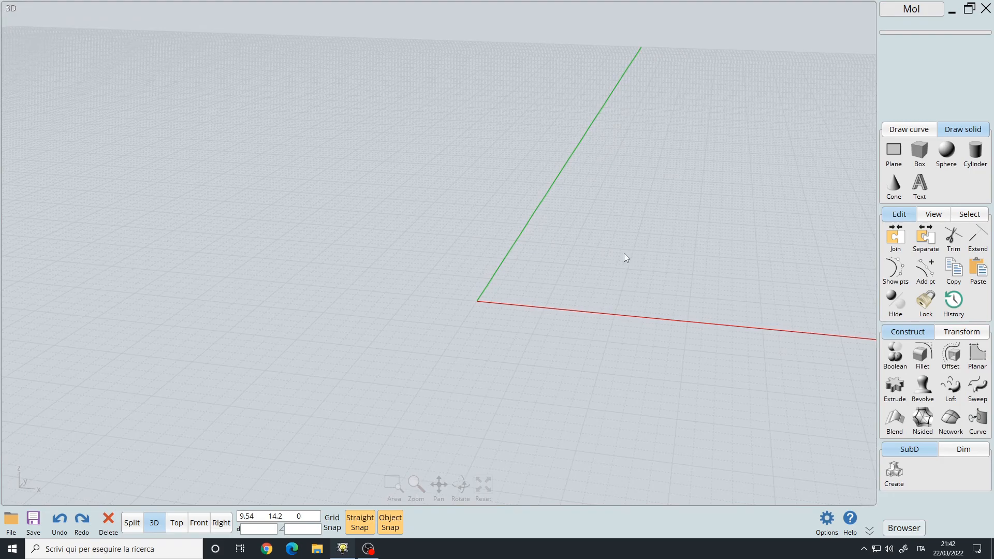
pyautogui.moveTo(623, 253); pyautogui.dragTo(599, 261, button='right')
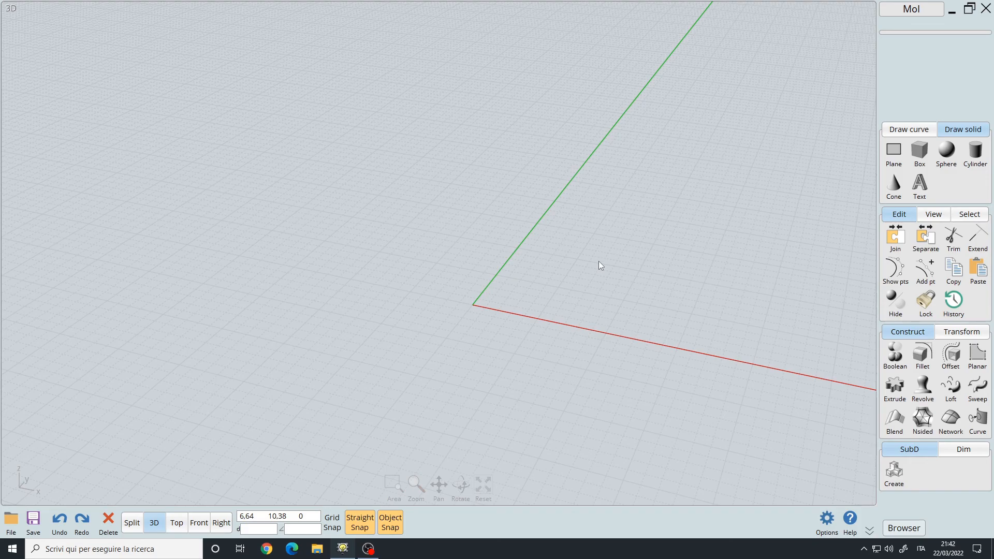
pyautogui.click(909, 129)
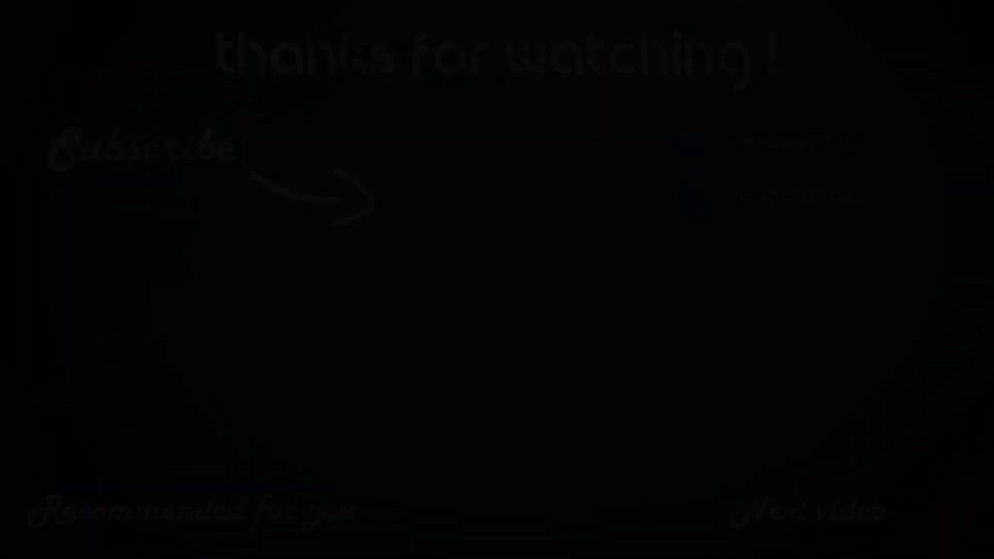